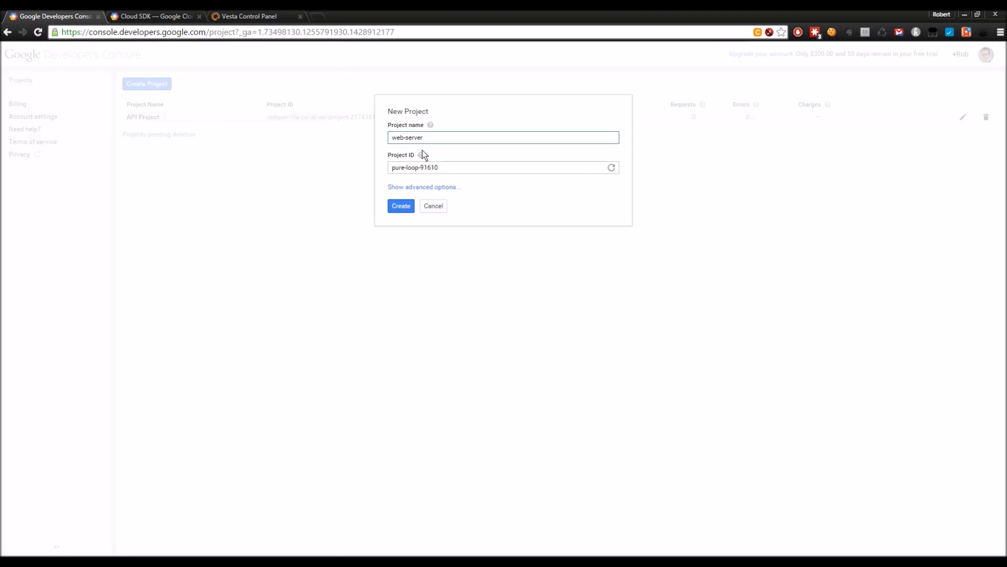
# Step: Regenerate the project ID to invertible-spot-91610, pick EU data center App Engine location, and create it
pyautogui.click(611, 171)
pyautogui.click(611, 171)
pyautogui.click(610, 171)
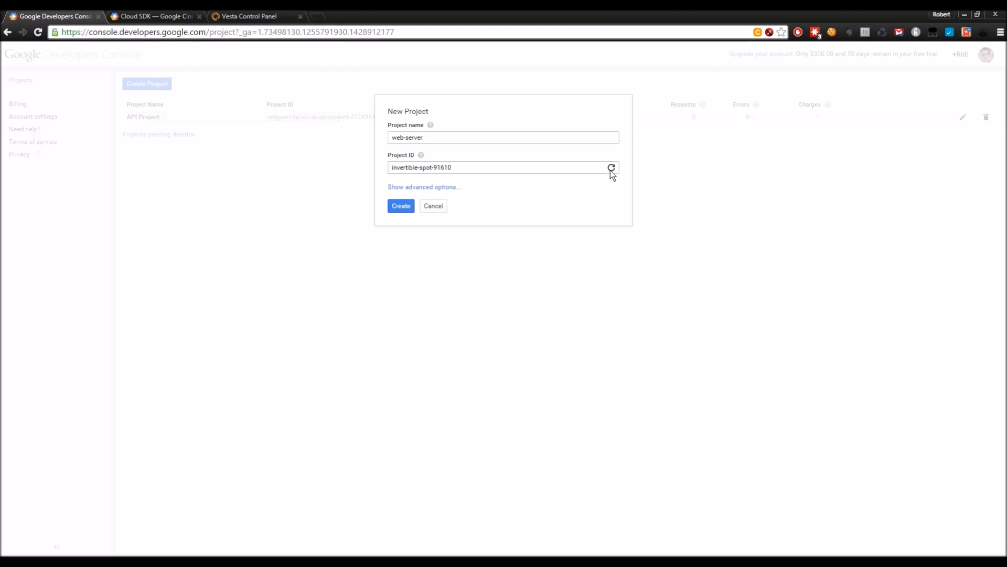
pyautogui.click(450, 189)
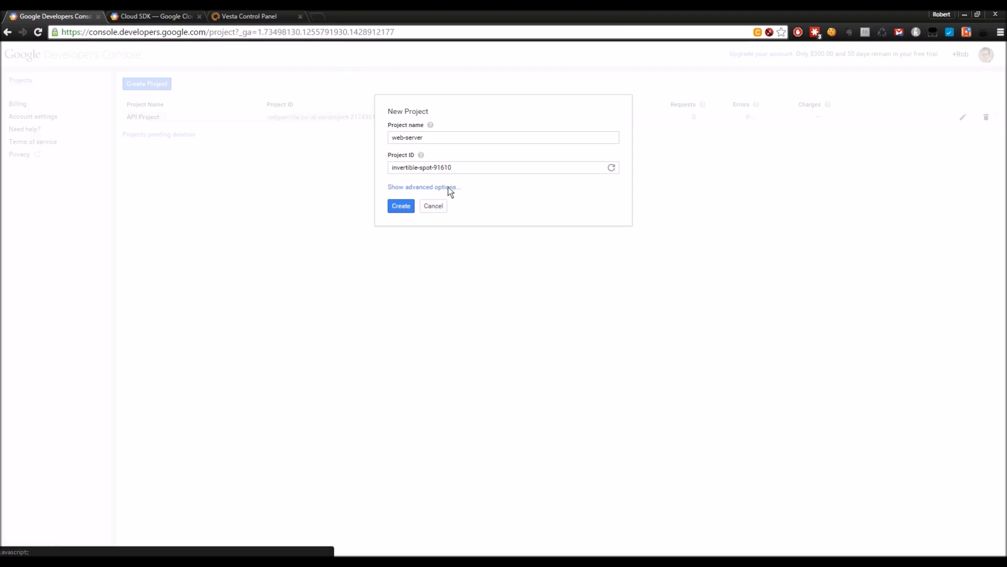
pyautogui.click(448, 212)
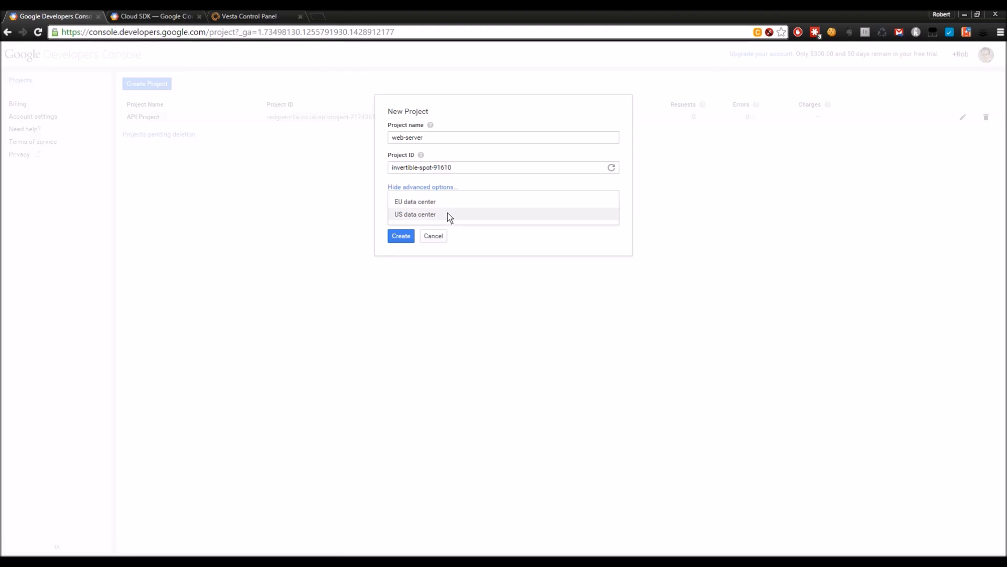
pyautogui.click(412, 202)
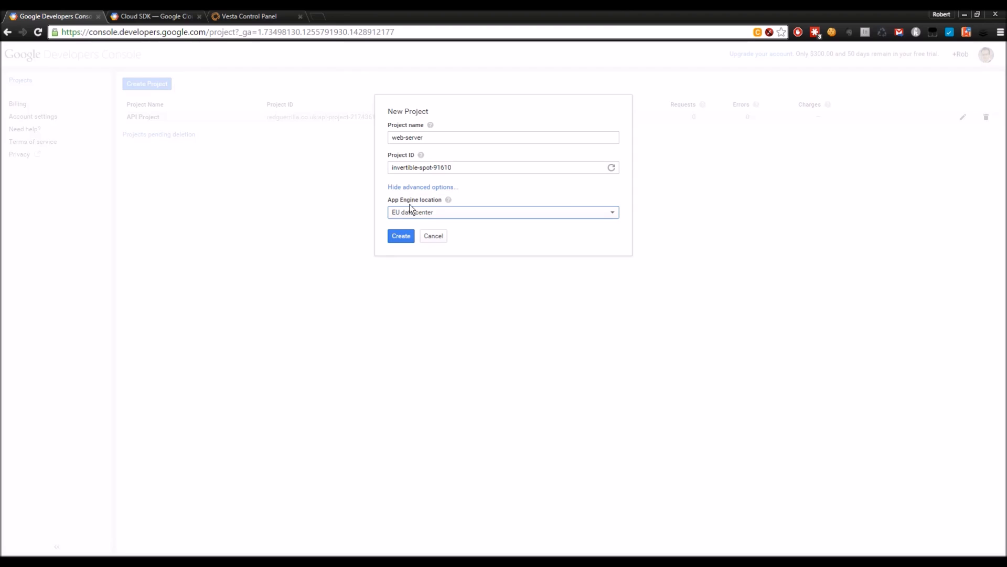
pyautogui.click(408, 237)
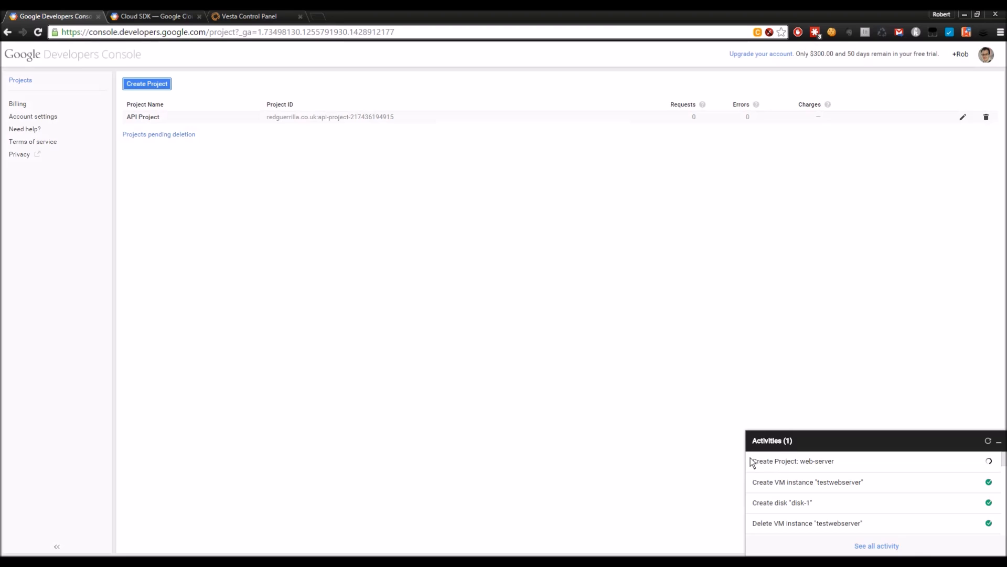
# Step: Wait for the Create Project activity to complete and bring up the web-server Project Dashboard
pyautogui.moveTo(754, 463); pyautogui.dragTo(843, 466)
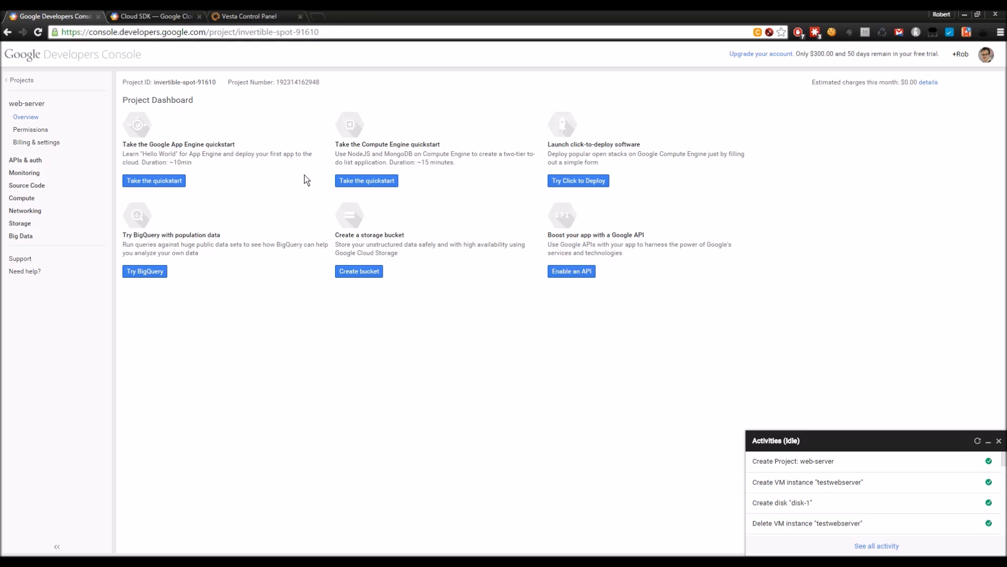
# Step: Navigate via Compute > Compute Engine to the empty Disks page
pyautogui.click(22, 201)
pyautogui.click(52, 222)
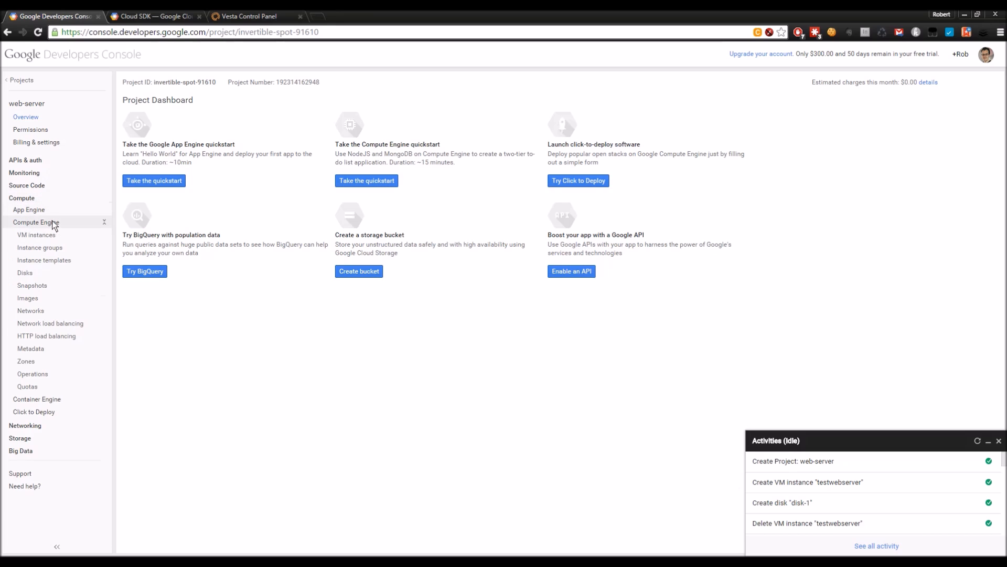
pyautogui.click(28, 274)
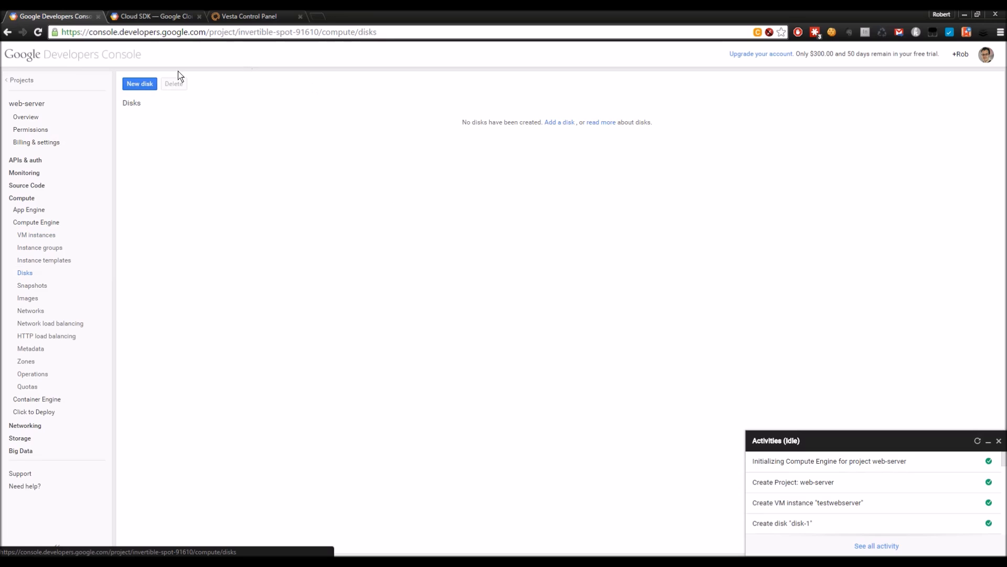
# Step: Start a new disk in zone europe-west1-c using the backports-debian-7-wheezy-v20150325 image
pyautogui.click(142, 83)
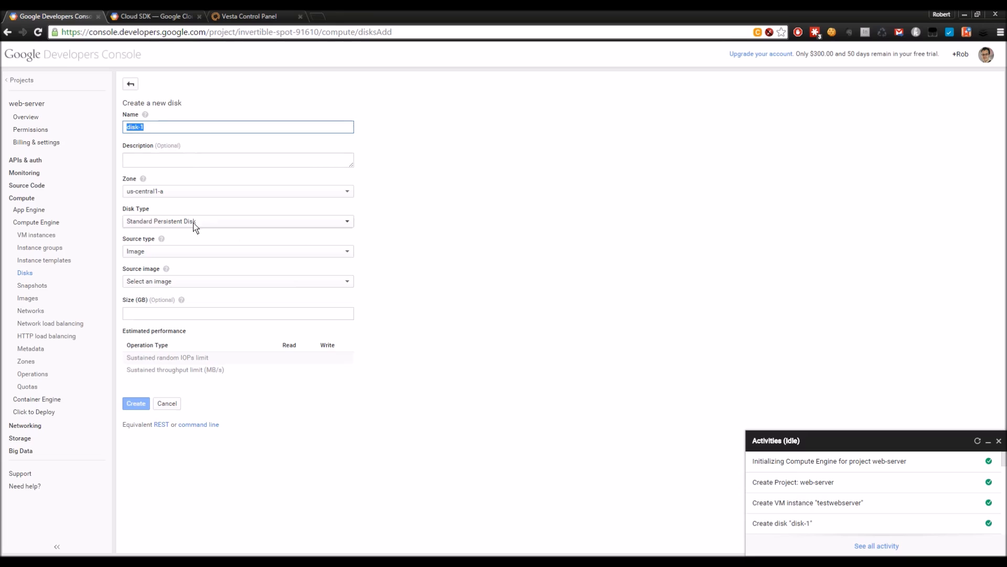
pyautogui.click(190, 190)
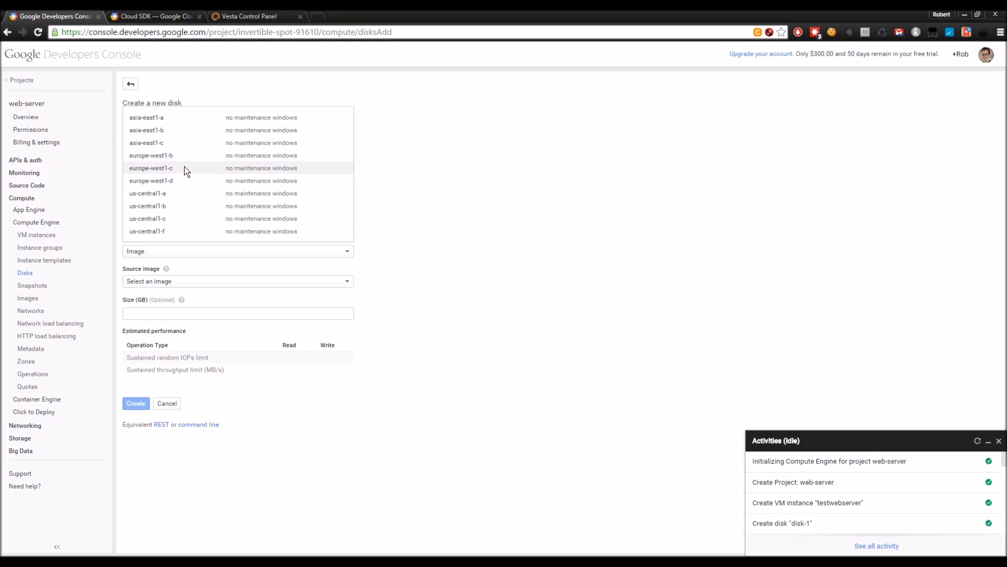
pyautogui.click(184, 166)
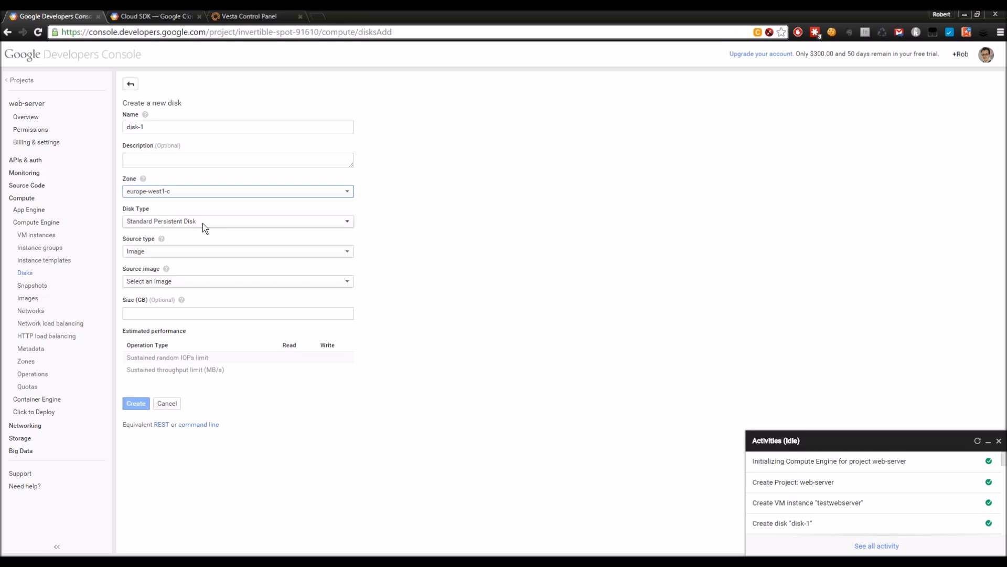
pyautogui.click(192, 286)
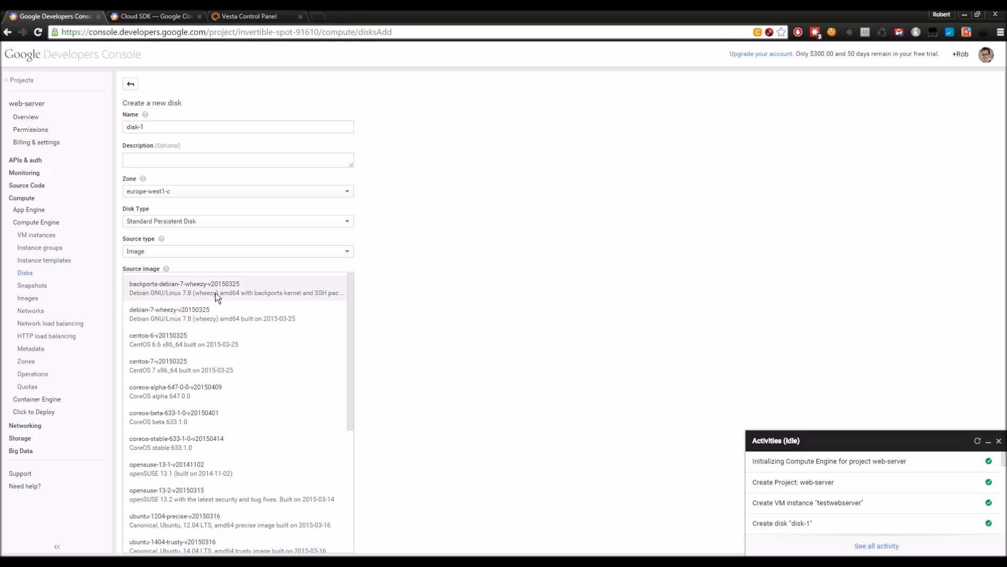
pyautogui.click(254, 294)
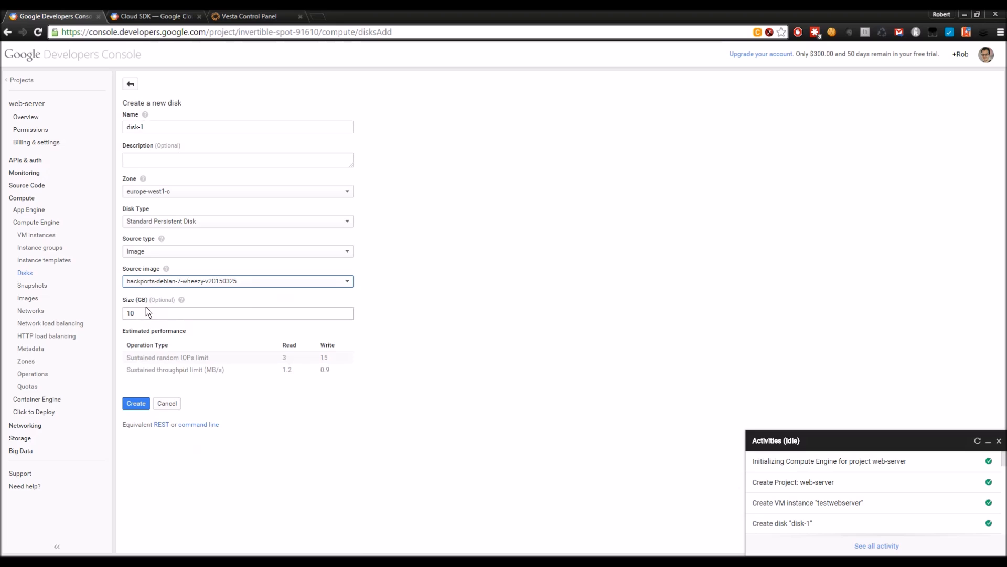
# Step: Compare other source images, keep backports-debian-7-wheezy-v20150325, set size 70 GB, and create disk-1
pyautogui.click(226, 282)
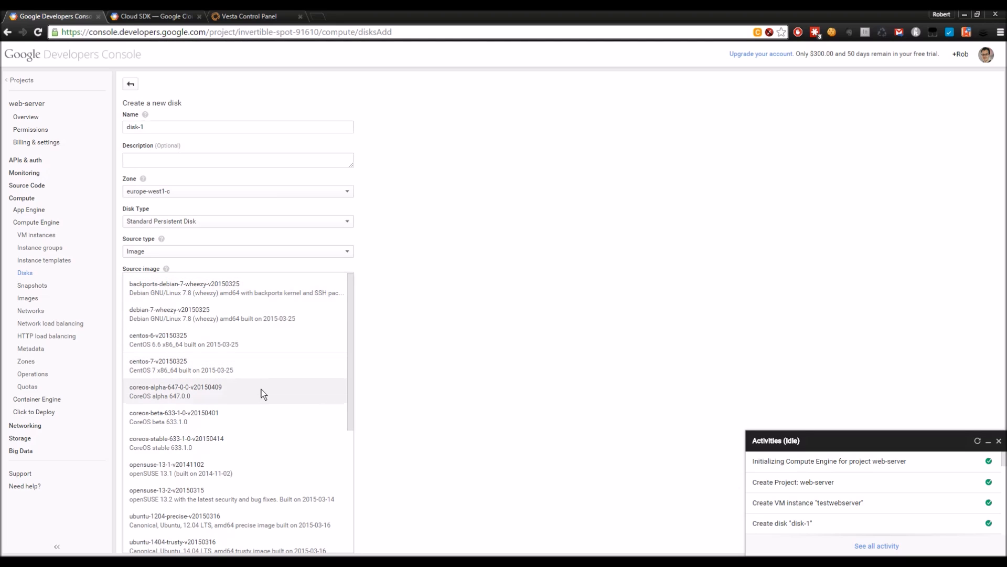
pyautogui.scroll(-1, 262, 389)
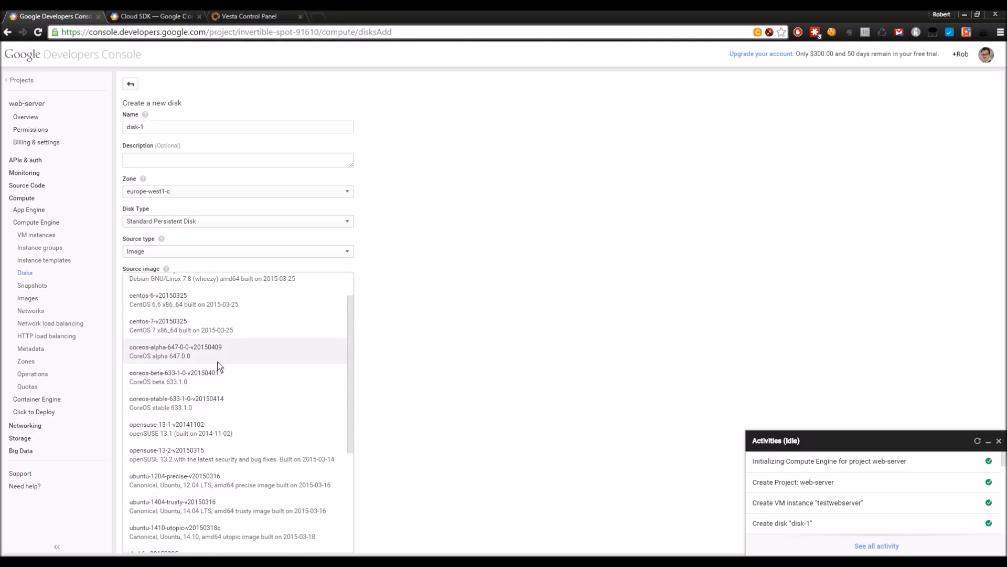
pyautogui.scroll(-2, 198, 383)
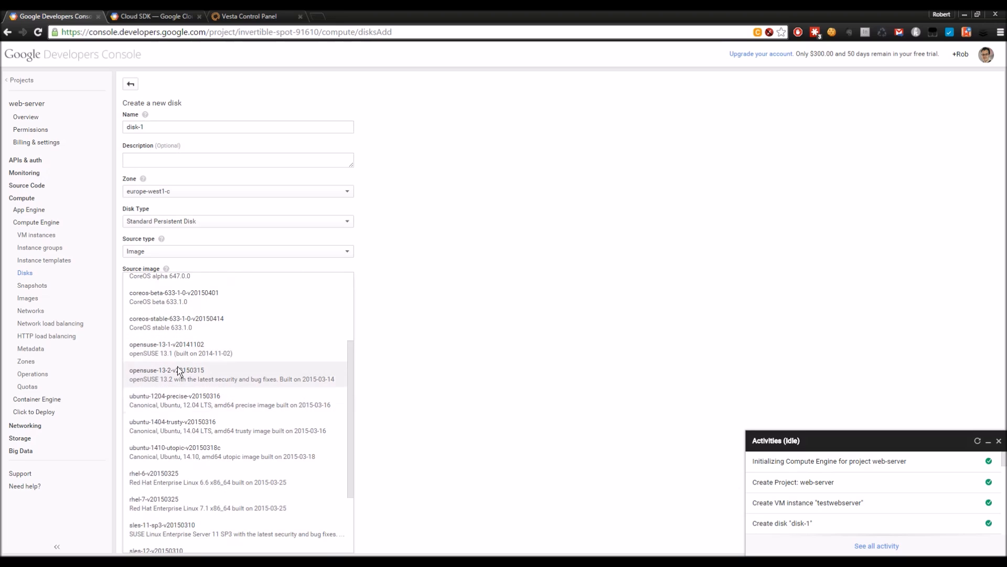
pyautogui.scroll(-1, 250, 384)
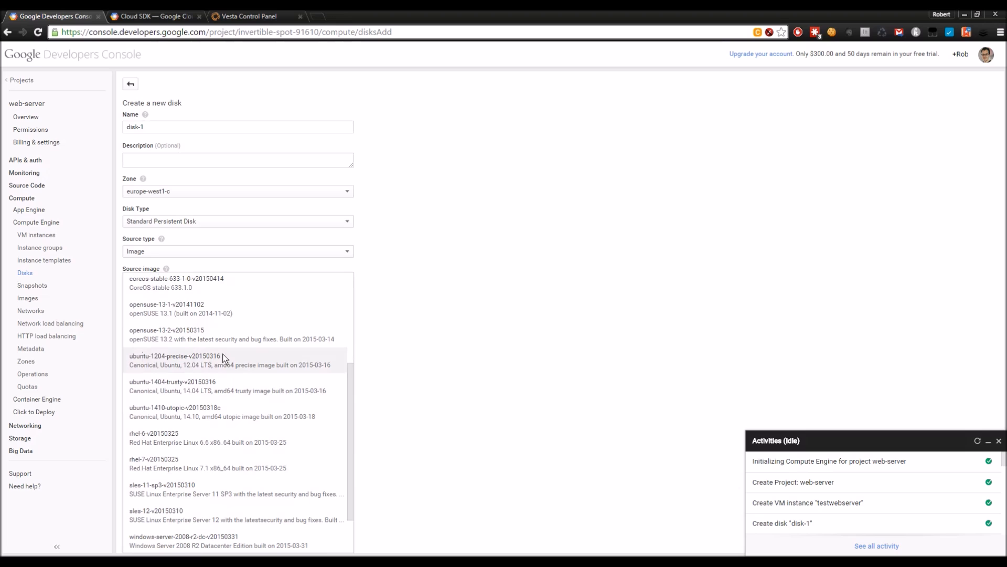
pyautogui.scroll(-1, 244, 376)
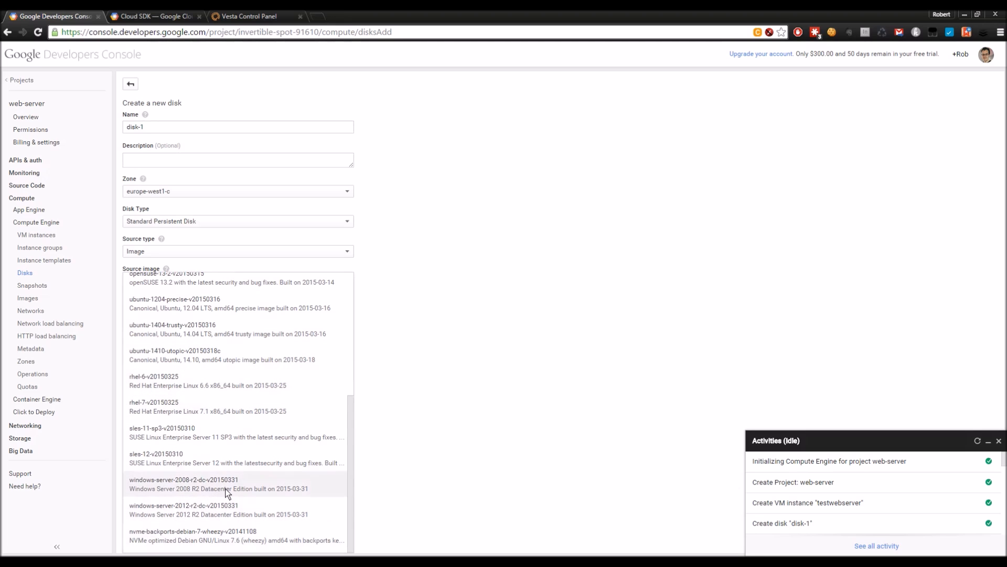
pyautogui.scroll(2, 244, 477)
pyautogui.scroll(3, 244, 477)
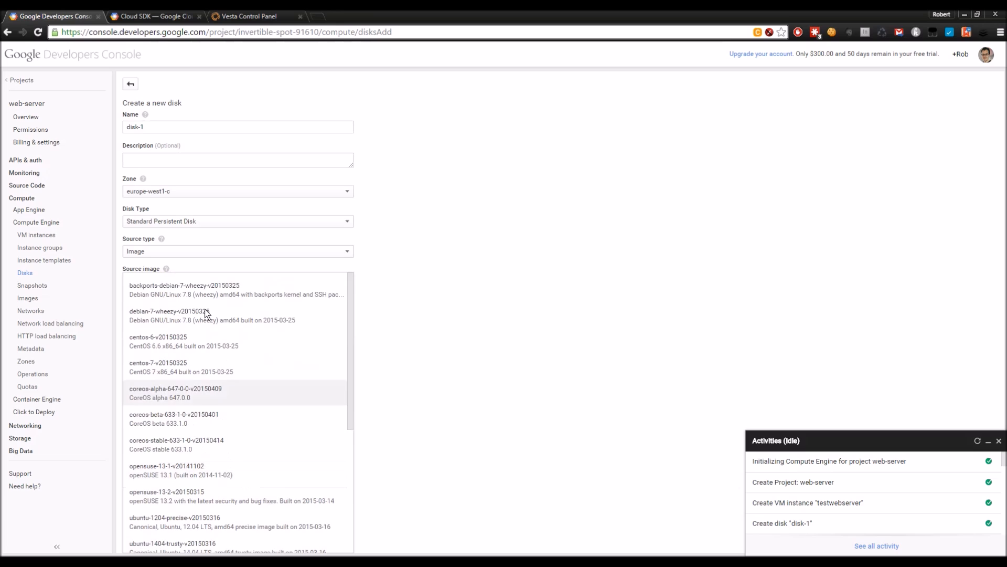
pyautogui.click(171, 288)
pyautogui.click(128, 313)
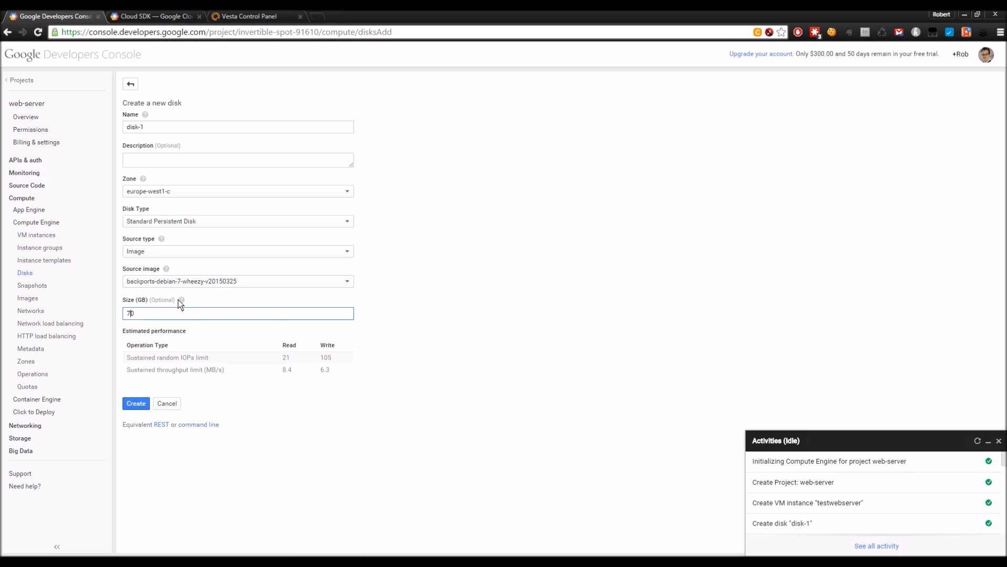
pyautogui.click(140, 403)
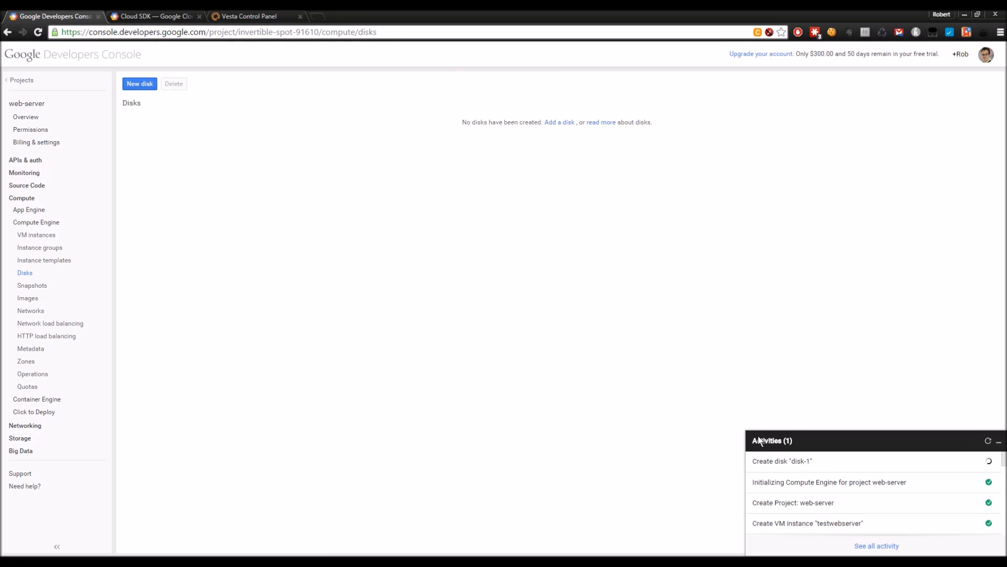
# Step: Confirm disk-1 is listed under Disks, then go to the empty VM instances page
pyautogui.moveTo(757, 461); pyautogui.dragTo(997, 465)
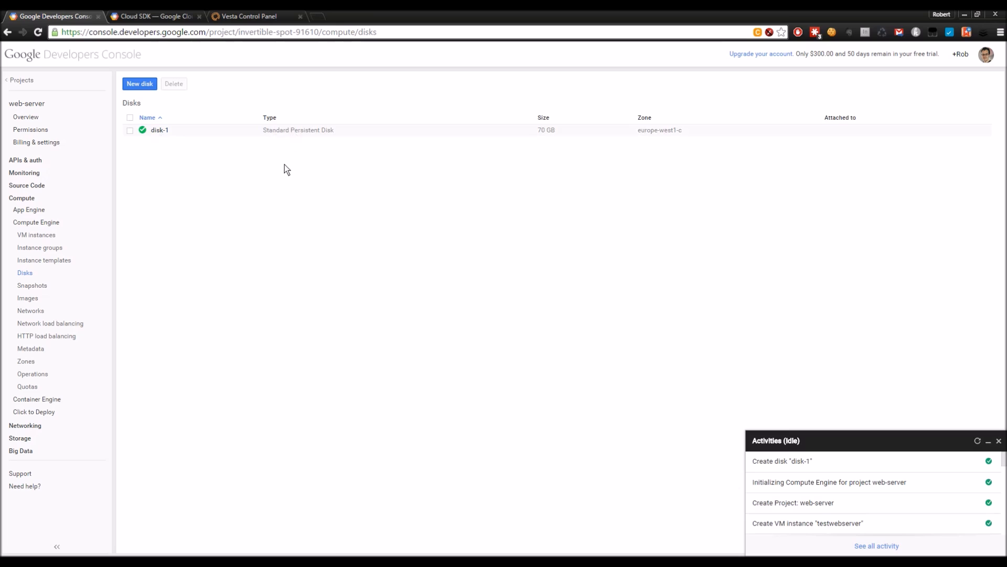
pyautogui.click(47, 238)
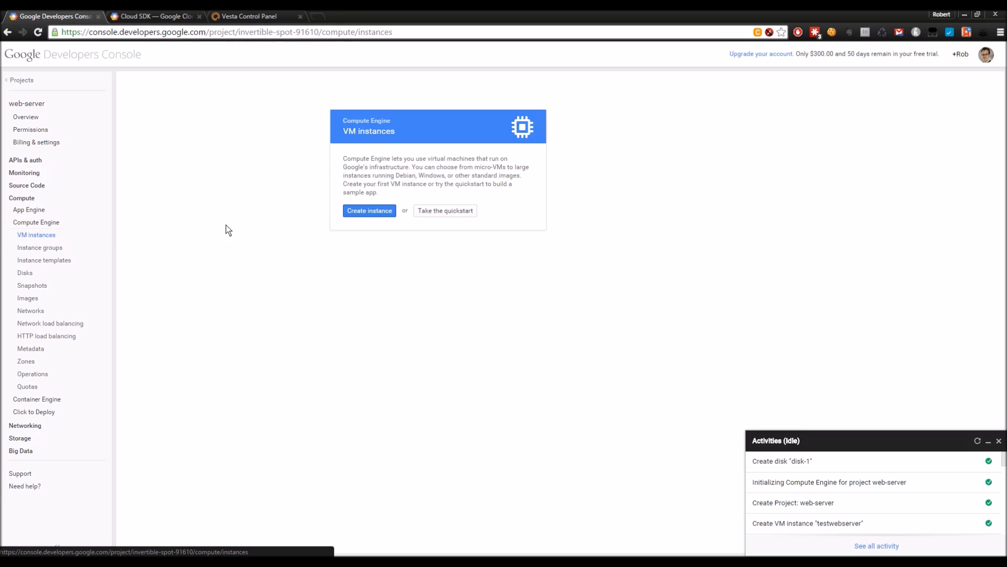
# Step: Start a new instance named test-web-server with HTTP and HTTPS traffic allowed
pyautogui.click(362, 211)
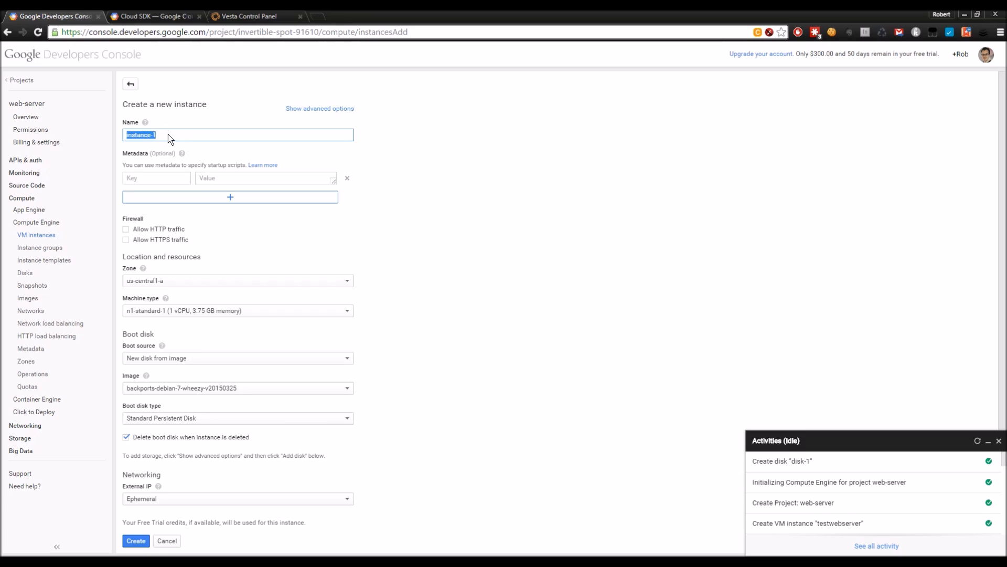
pyautogui.write('test-web-server')
pyautogui.click(141, 240)
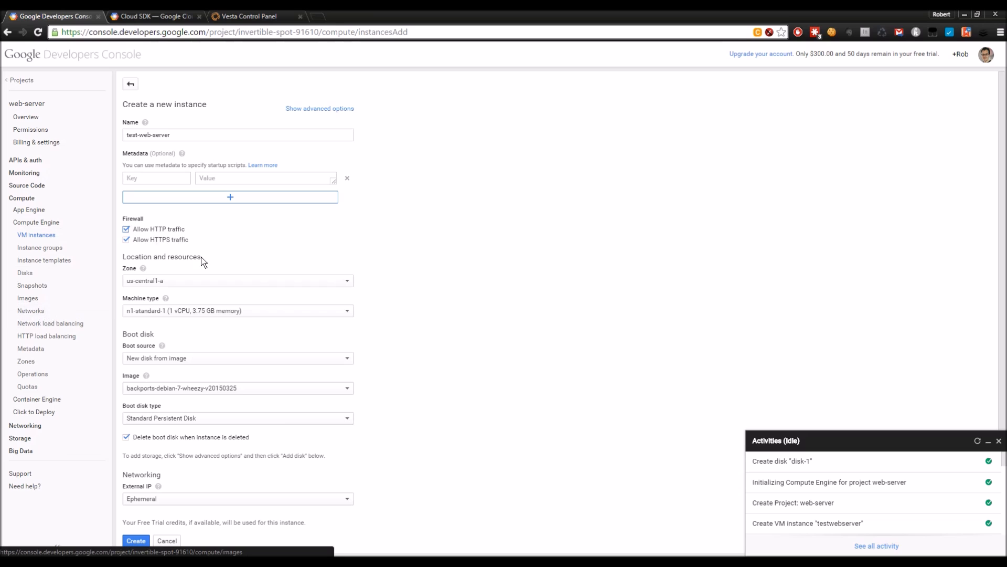
pyautogui.scroll(-1, 313, 239)
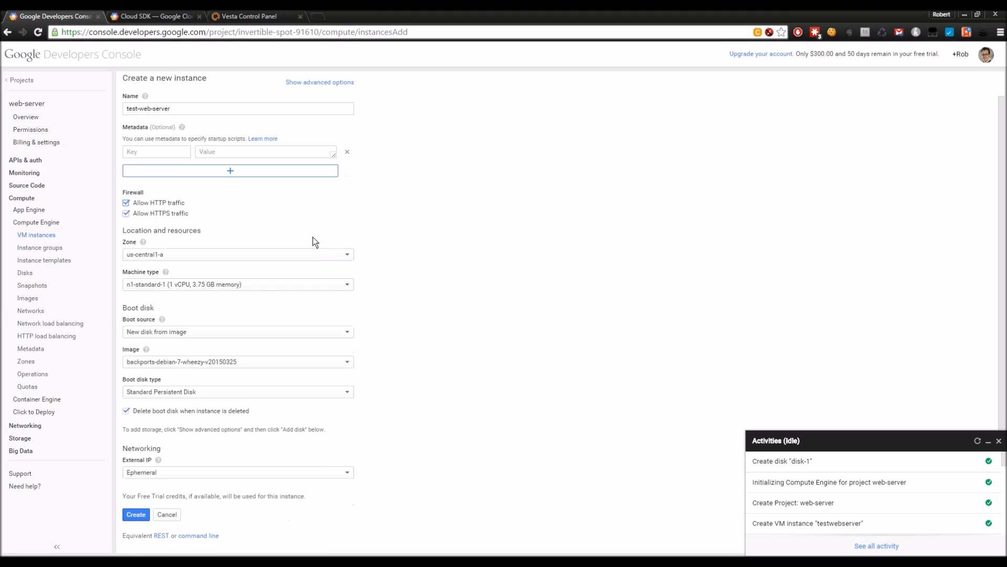
# Step: Set the instance zone to europe-west1-c with machine type n1-standard-1
pyautogui.click(184, 254)
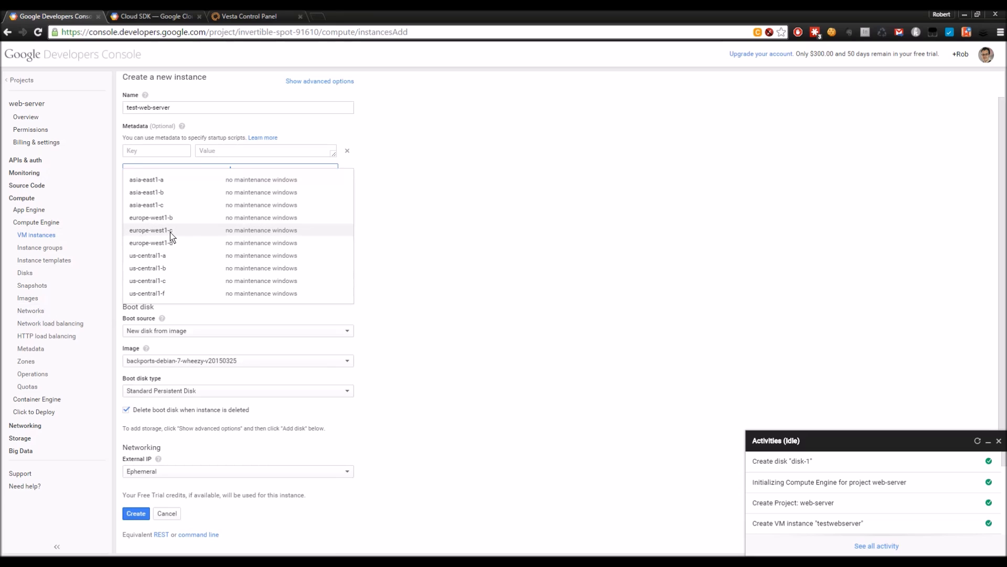
pyautogui.click(173, 232)
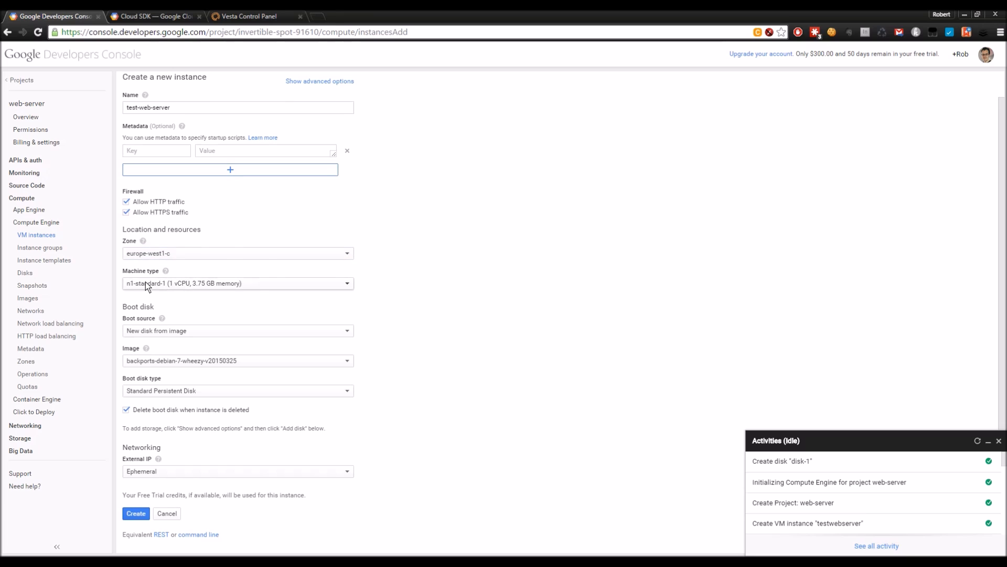
pyautogui.click(208, 285)
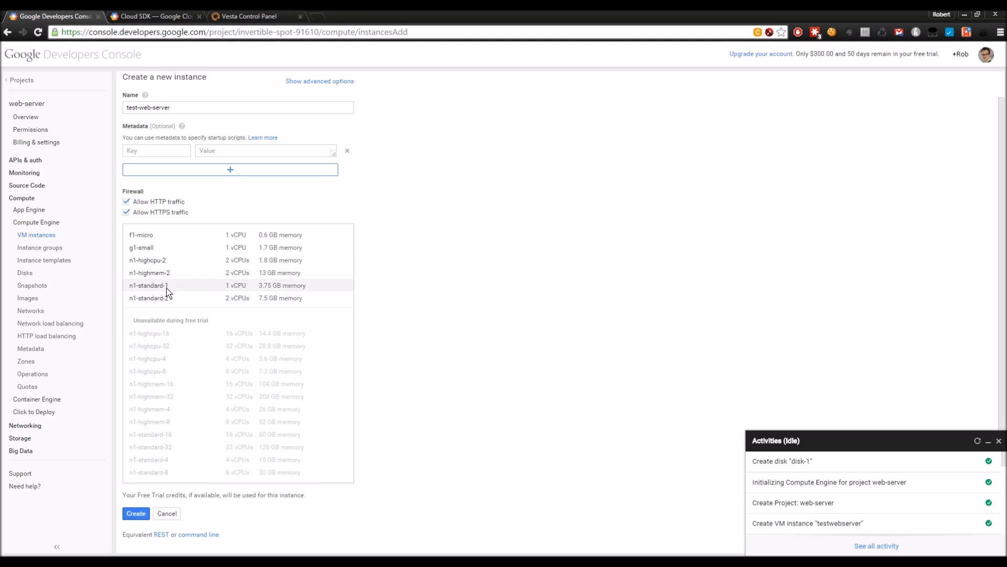
pyautogui.click(272, 289)
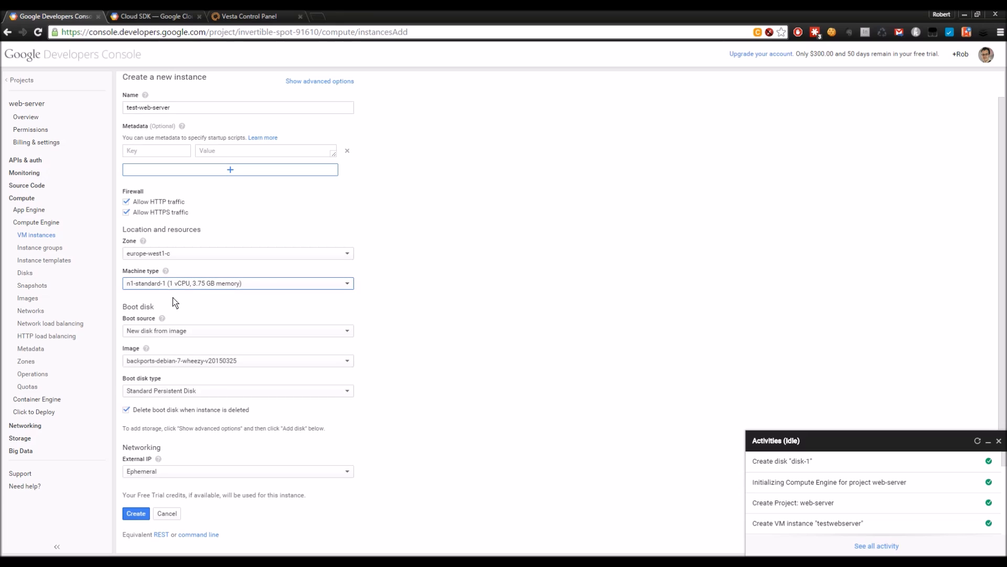
# Step: Boot from existing disk-1, delete it with the instance, and create test-web-server
pyautogui.click(194, 330)
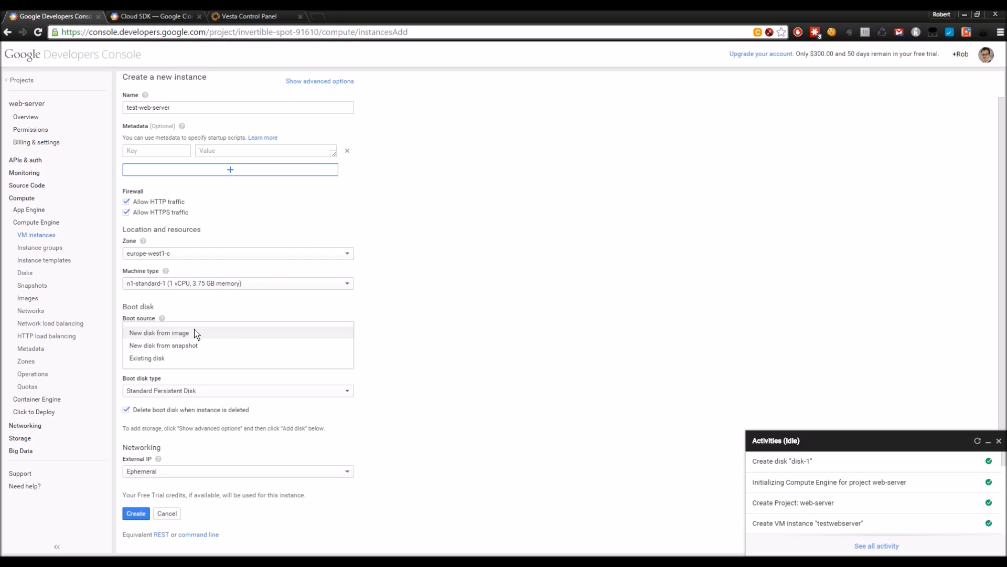
pyautogui.click(154, 357)
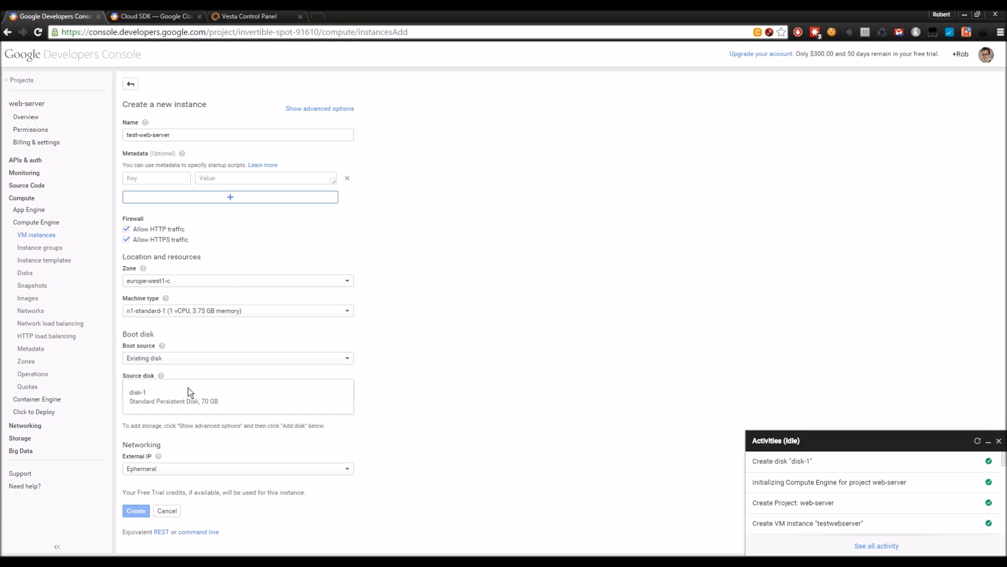
pyautogui.click(184, 389)
pyautogui.click(150, 396)
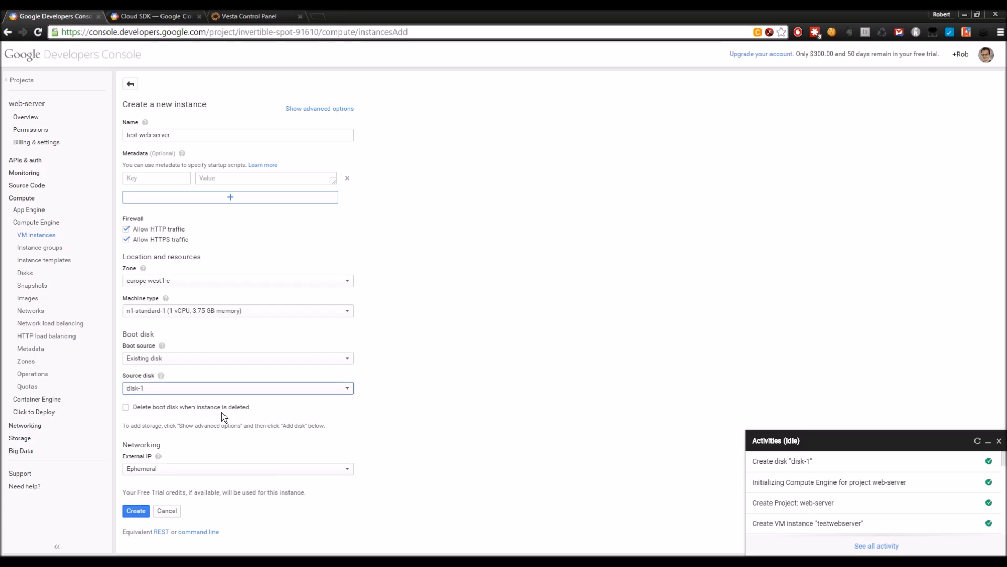
pyautogui.click(126, 407)
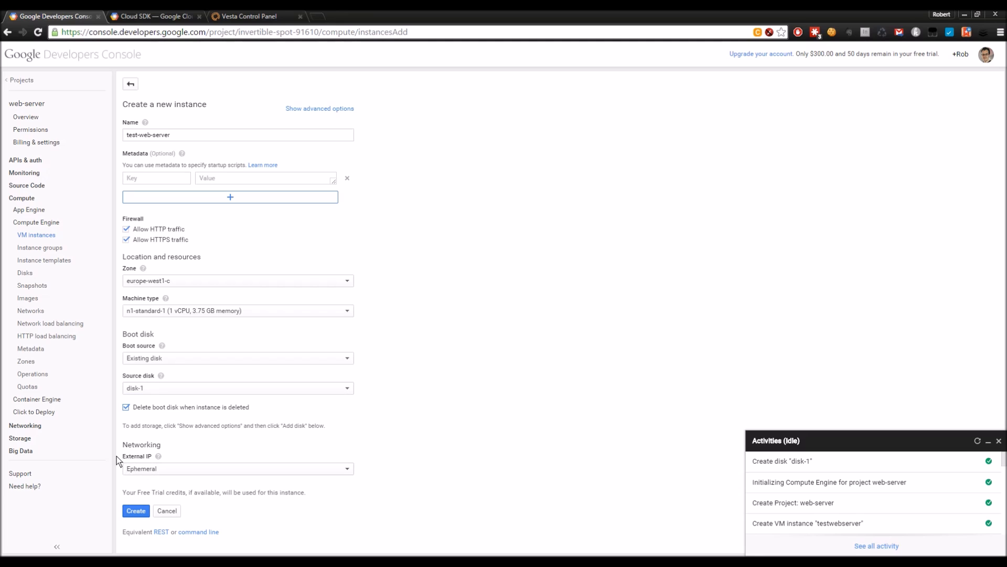
pyautogui.click(139, 511)
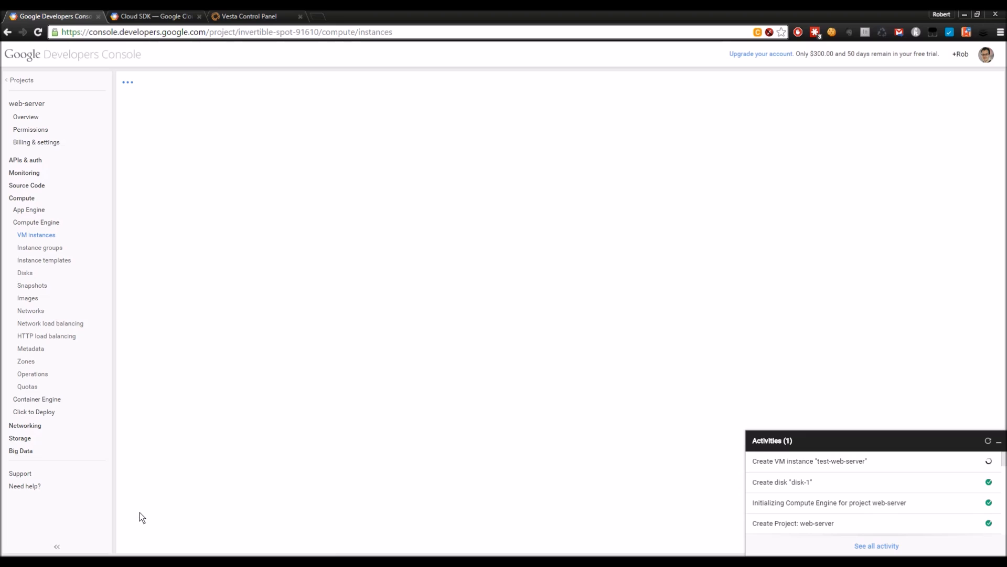
pyautogui.moveTo(756, 462); pyautogui.dragTo(871, 464)
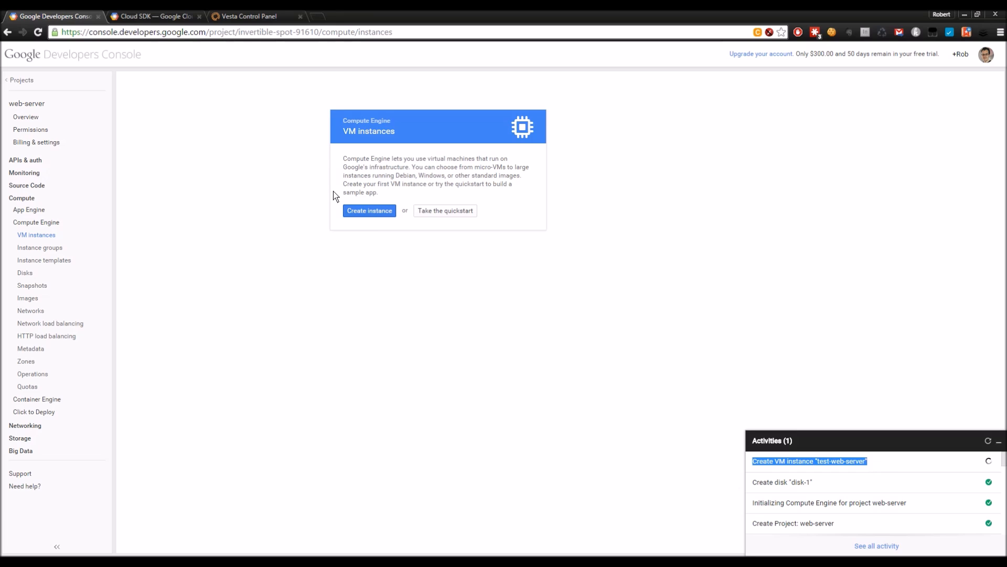
# Step: Switch to the Cloud SDK documentation page and read through its introduction
pyautogui.click(171, 17)
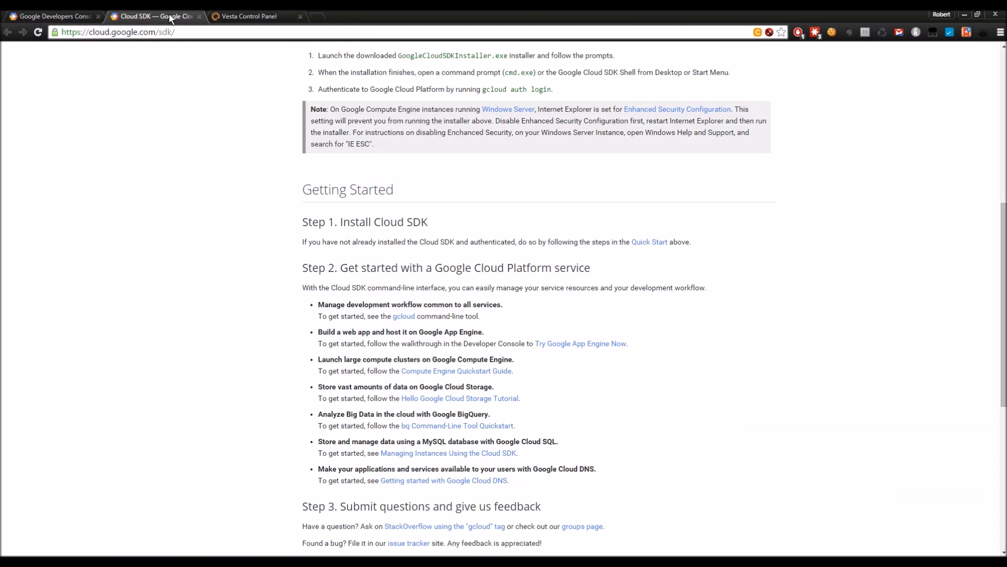
pyautogui.scroll(8, 178, 195)
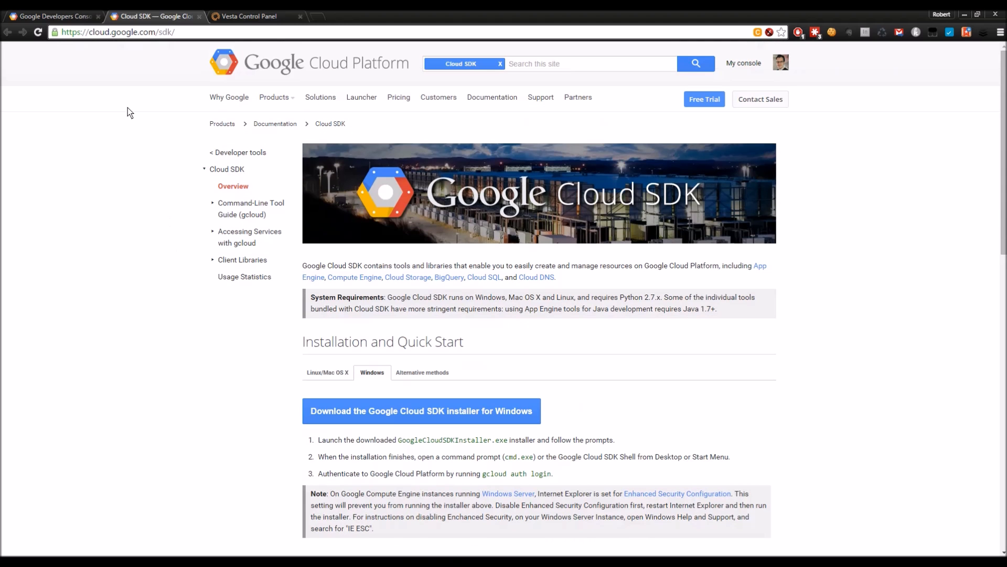
pyautogui.moveTo(89, 33); pyautogui.dragTo(171, 33)
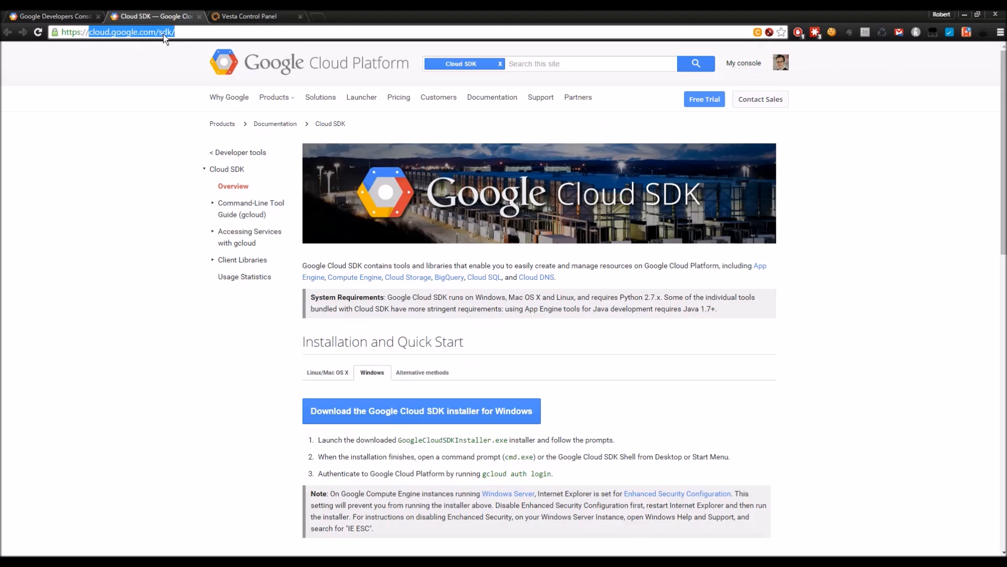
pyautogui.click(161, 216)
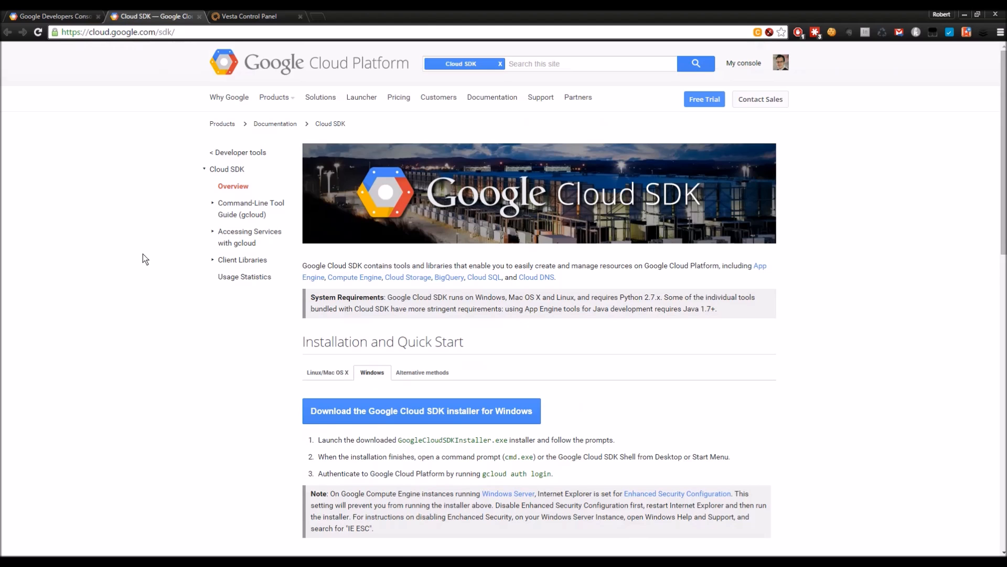
pyautogui.scroll(-1, 140, 260)
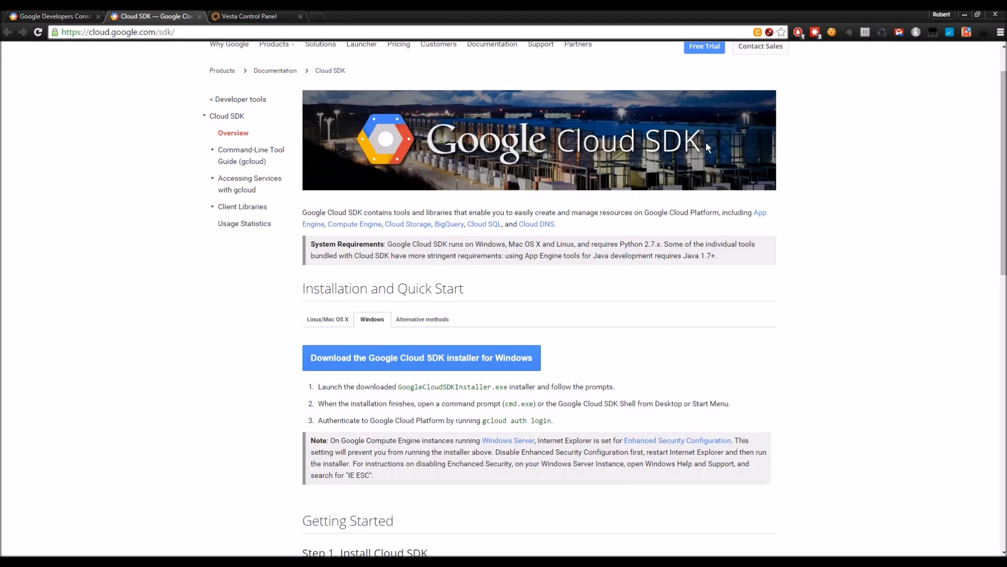
pyautogui.moveTo(303, 213); pyautogui.dragTo(374, 214)
pyautogui.moveTo(460, 216); pyautogui.dragTo(564, 217)
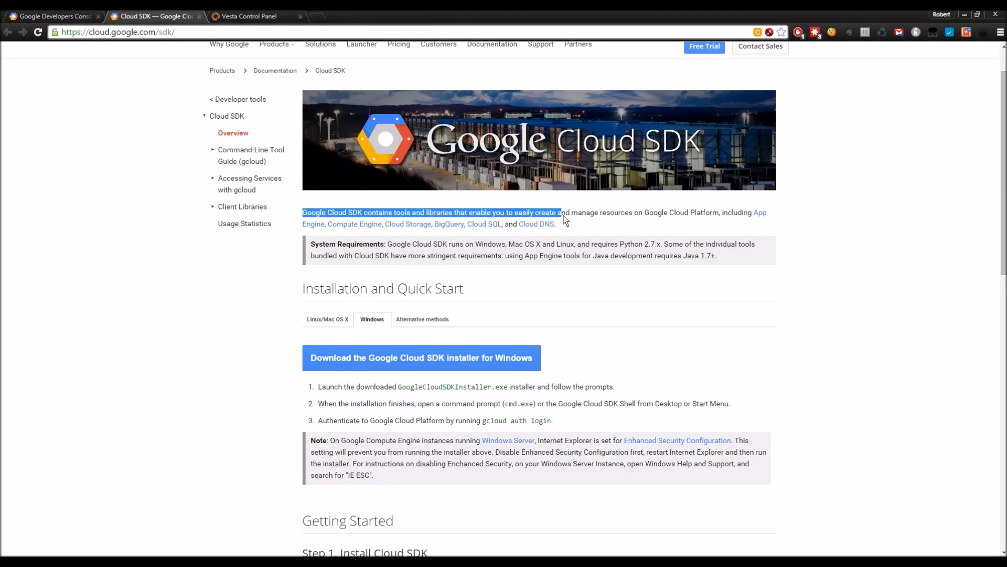
pyautogui.moveTo(631, 214); pyautogui.dragTo(720, 218)
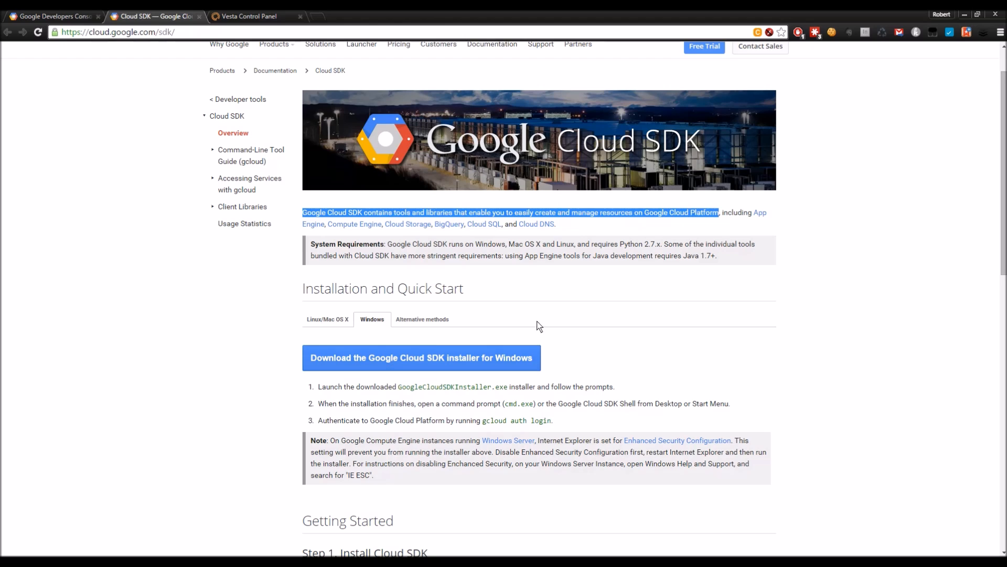
pyautogui.click(538, 288)
# Step: Review the three install steps and gcloud auth login, then return to the VM instances list
pyautogui.scroll(-1, 577, 301)
pyautogui.scroll(-3, 582, 300)
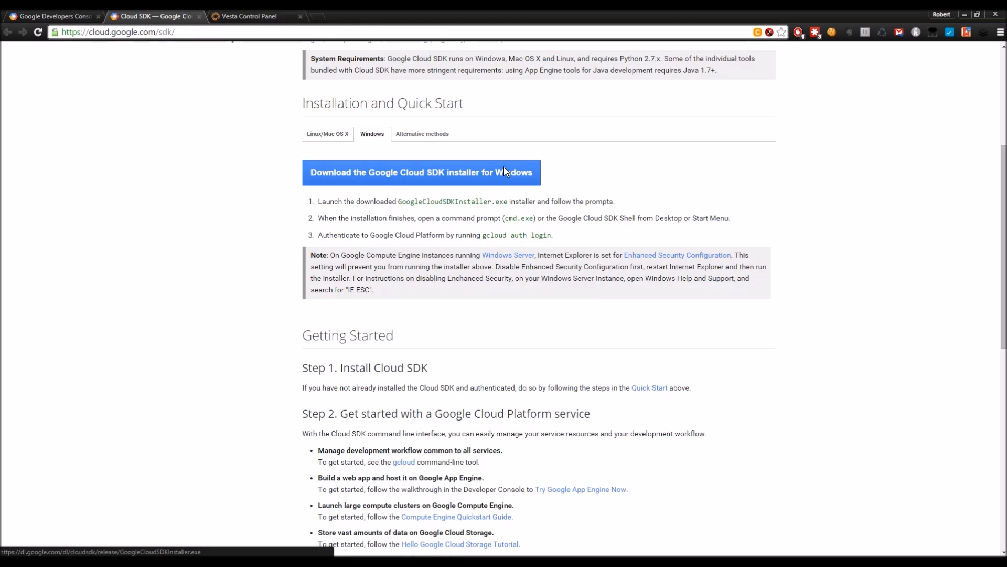
pyautogui.moveTo(309, 203); pyautogui.dragTo(573, 234)
pyautogui.click(574, 234)
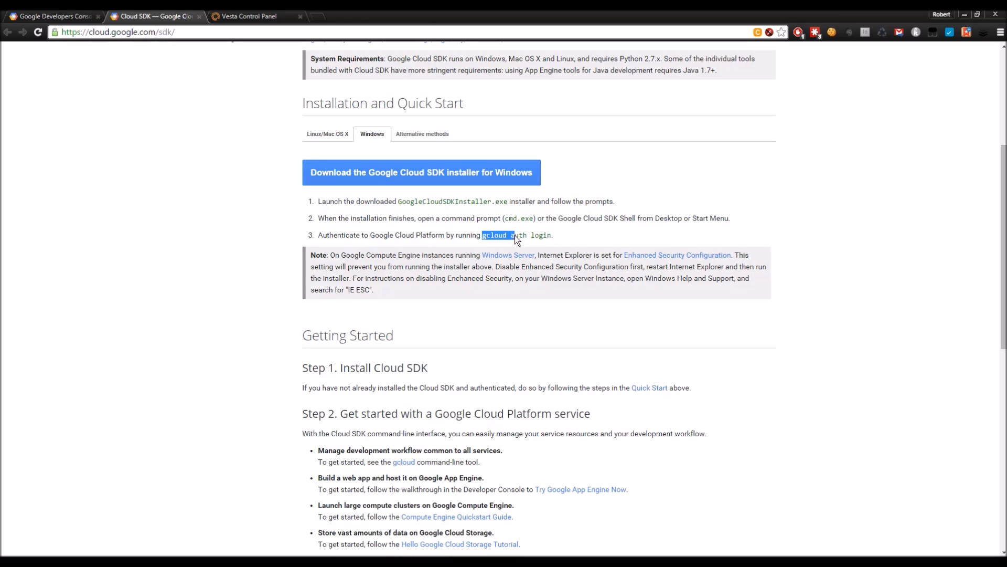
pyautogui.moveTo(544, 237); pyautogui.dragTo(552, 236)
pyautogui.click(560, 239)
pyautogui.scroll(-8, 315, 199)
pyautogui.scroll(7, 309, 226)
pyautogui.scroll(5, 311, 230)
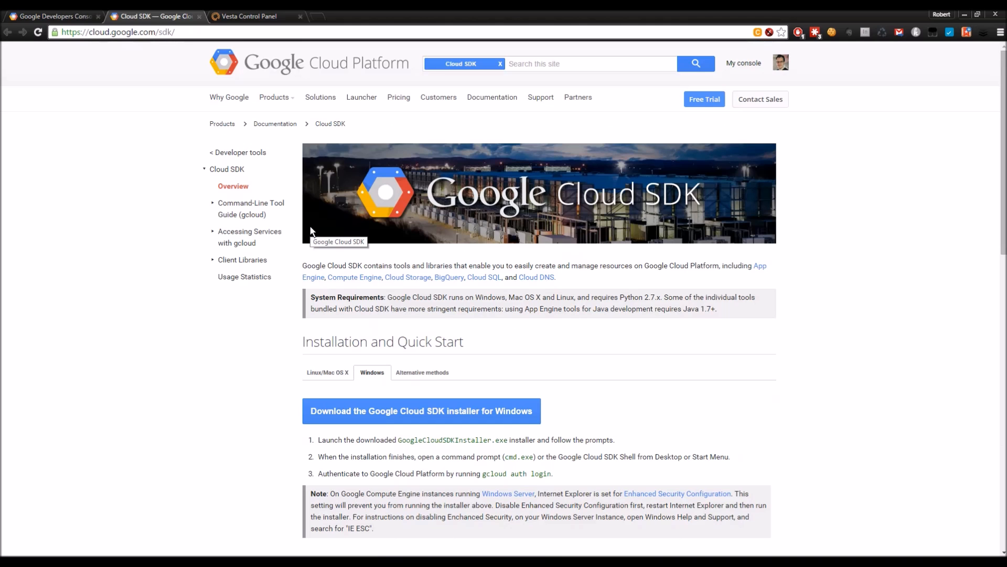
pyautogui.click(68, 14)
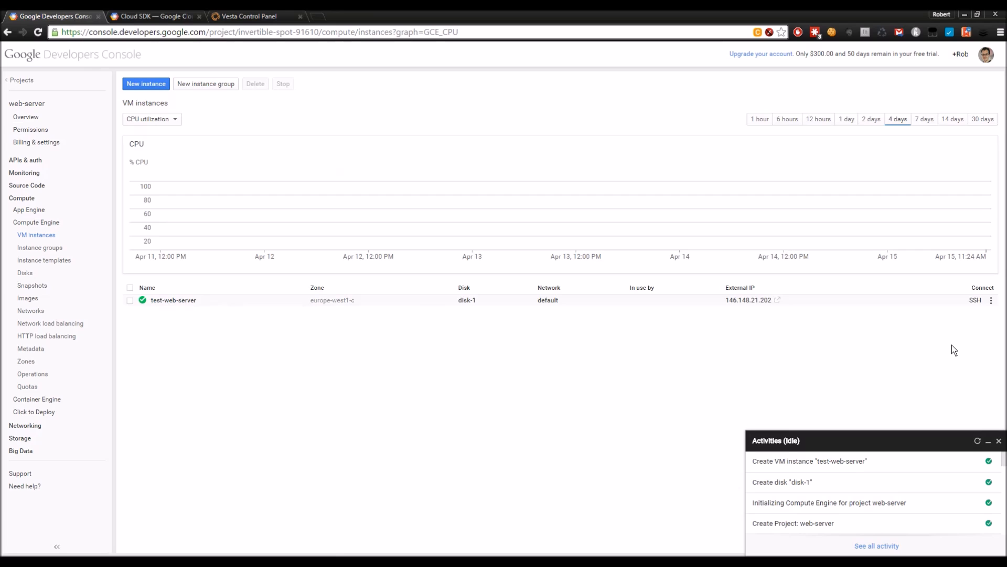
# Step: Open a browser SSH terminal to test-web-server and place it beside the instances list
pyautogui.click(992, 303)
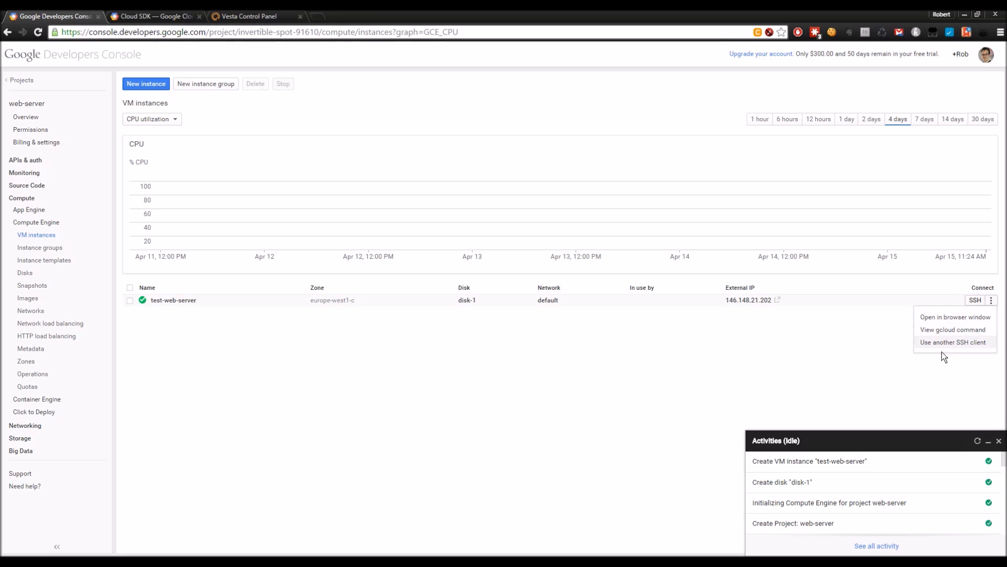
pyautogui.click(948, 370)
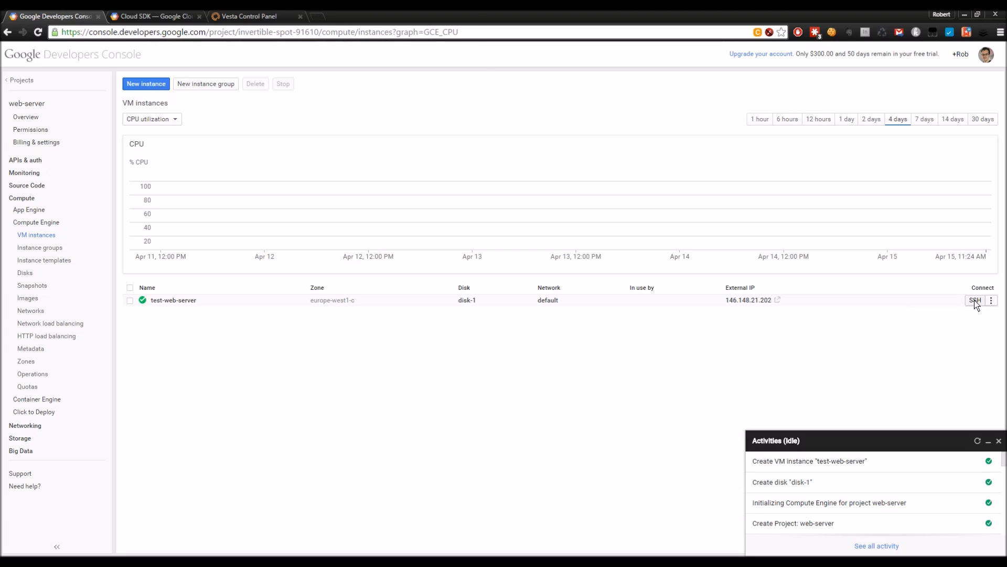
pyautogui.click(974, 301)
pyautogui.moveTo(100, 21); pyautogui.dragTo(625, 21)
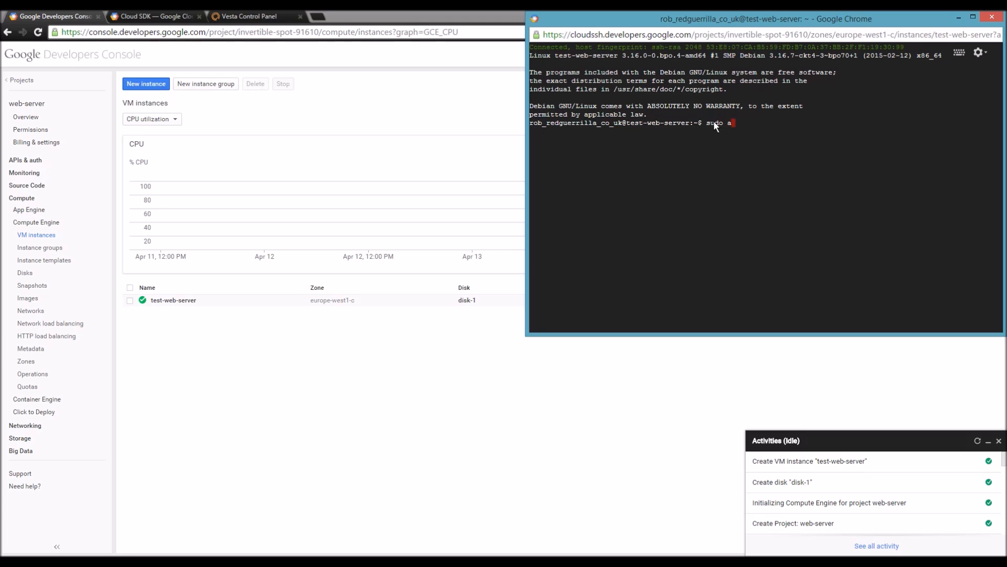
# Step: Run sudo apt-get update on test-web-server, then switch to the Vesta Control Panel website
pyautogui.write('-get update')
pyautogui.press('Return')
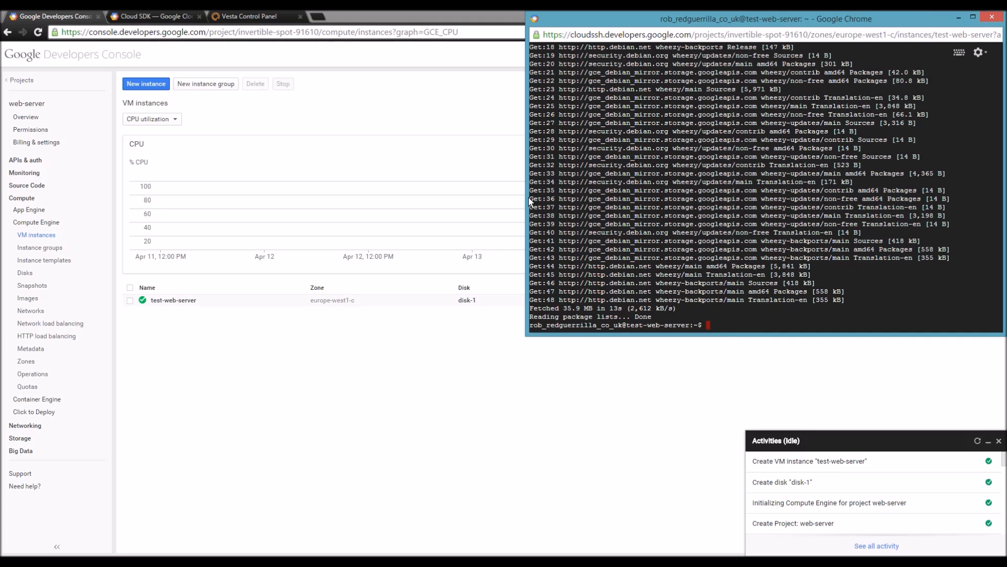
pyautogui.click(268, 16)
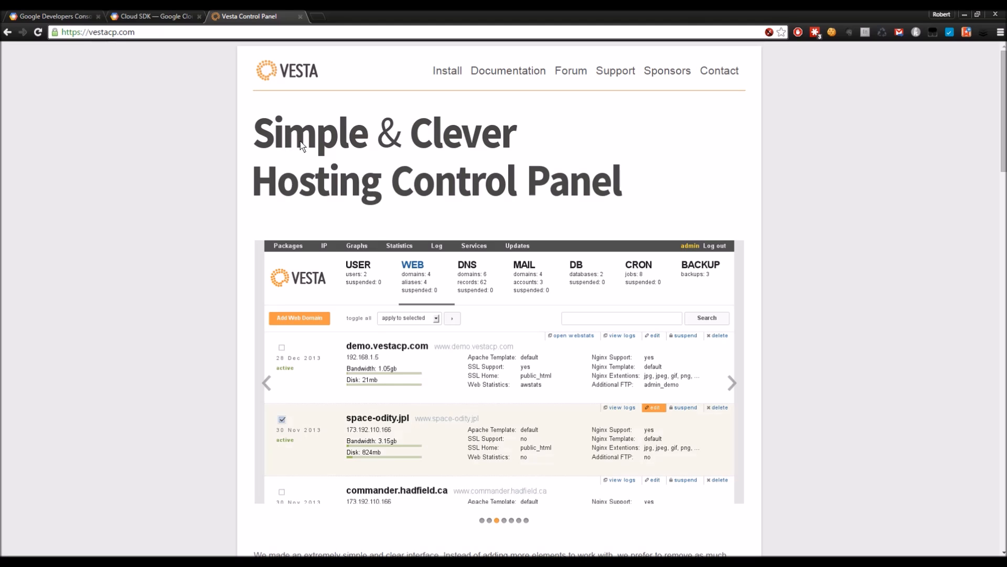
# Step: Scroll vestacp.com to the Install section and select the curl -O vst-install.sh download command
pyautogui.moveTo(89, 32); pyautogui.dragTo(146, 32)
pyautogui.click(230, 138)
pyautogui.scroll(-1, 225, 142)
pyautogui.scroll(1, 225, 141)
pyautogui.scroll(-3, 105, 176)
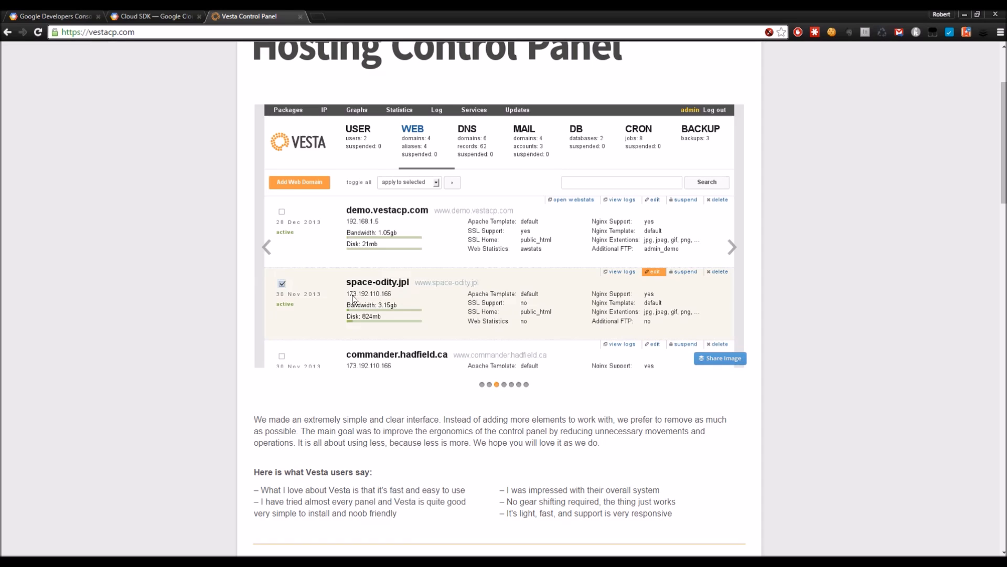
pyautogui.scroll(-4, 193, 294)
pyautogui.scroll(-12, 192, 293)
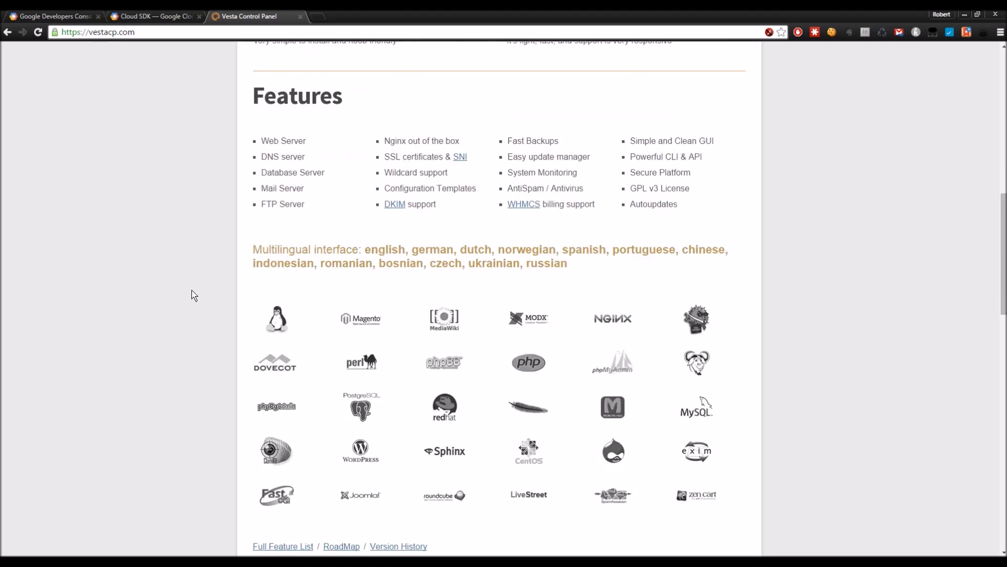
pyautogui.scroll(-3, 194, 295)
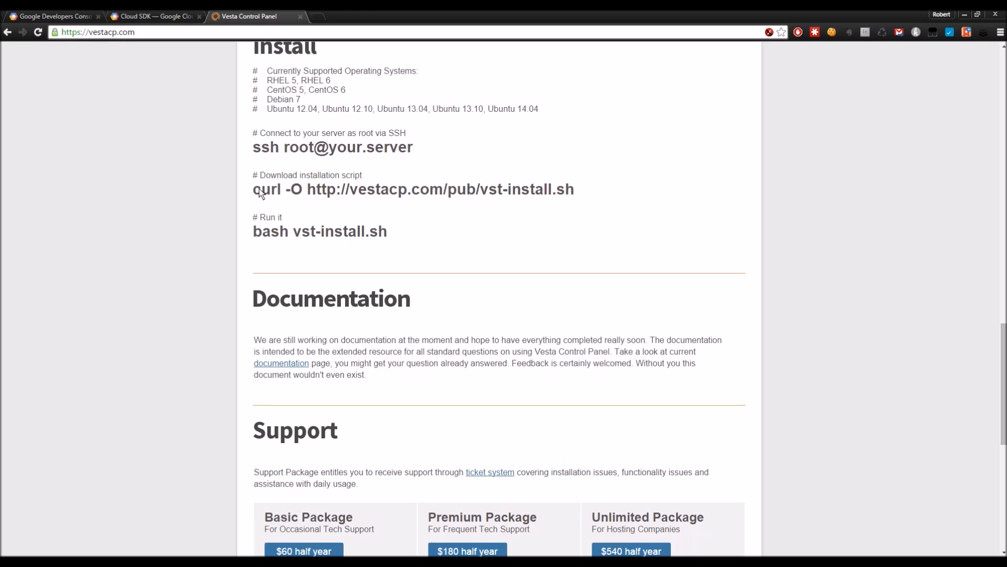
pyautogui.moveTo(254, 188); pyautogui.dragTo(550, 202)
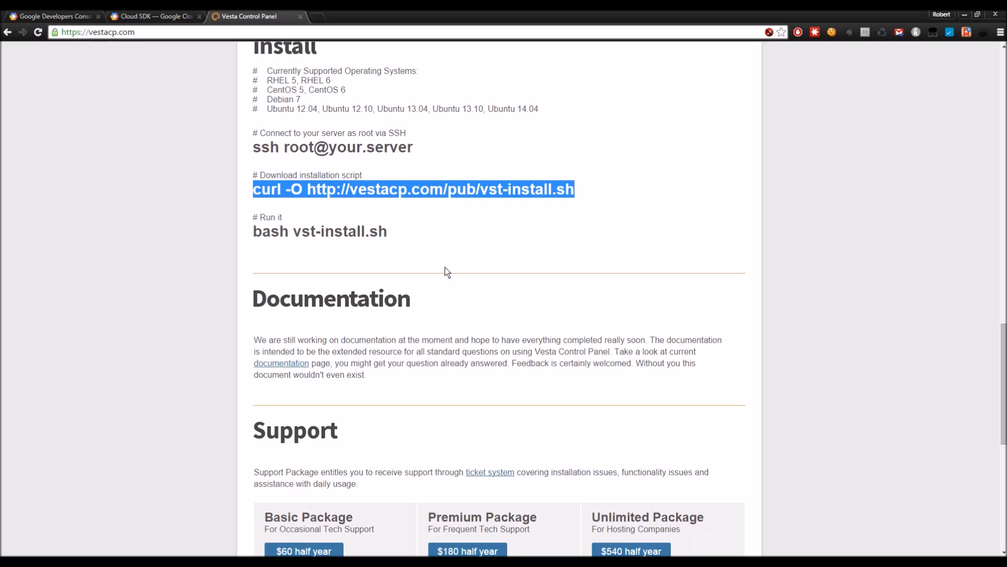
# Step: Download vst-install.sh with the pasted curl command and run it with sudo bash vst-install.sh -f
pyautogui.hotkey('alt', 'Tab')
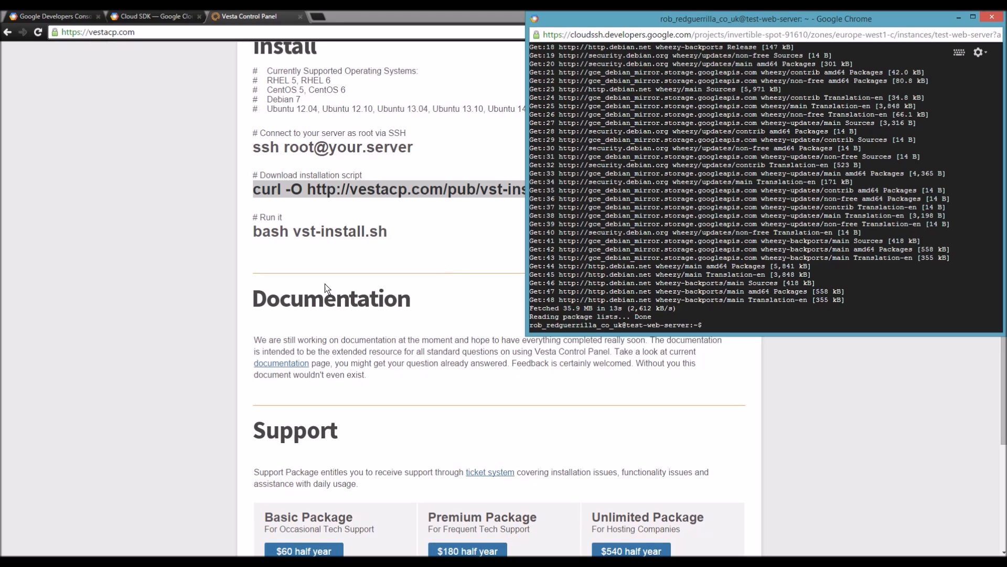
pyautogui.rightClick(719, 323)
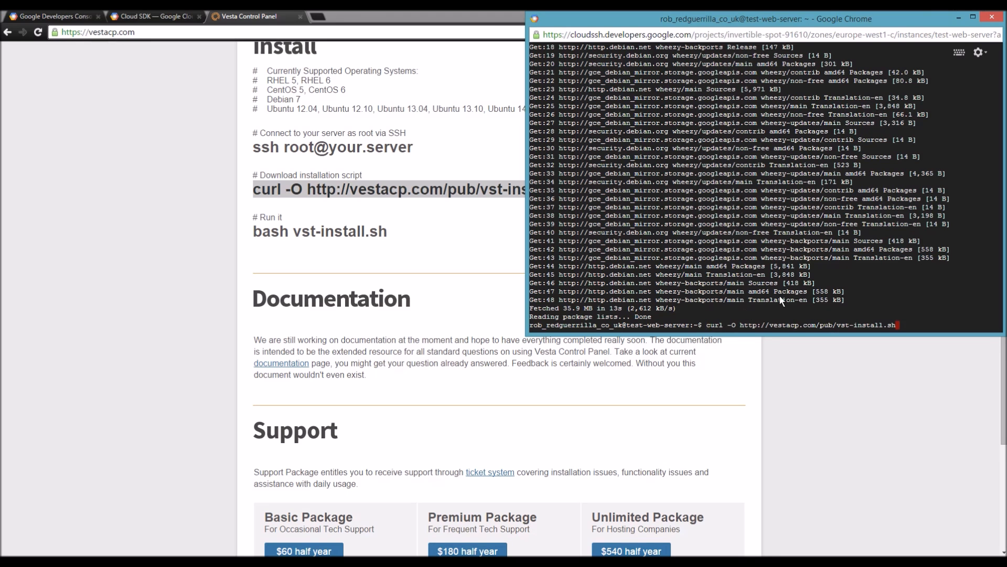
pyautogui.press('Return')
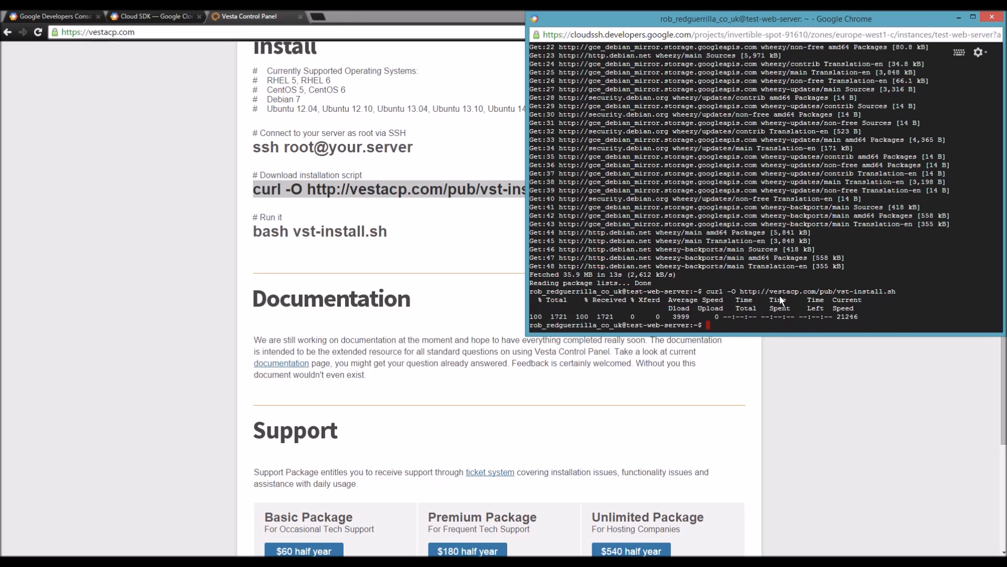
pyautogui.write('sudo bash vst-install.sh -f')
pyautogui.press('Return')
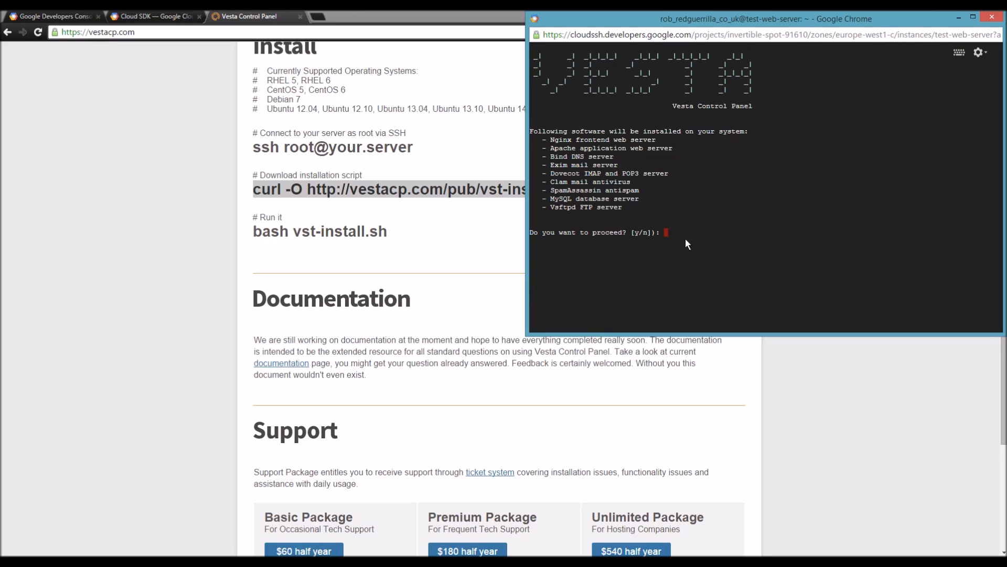
# Step: Confirm the Vesta installation, giving the admin e-mail address and hostname mywebserver
pyautogui.write('y')
pyautogui.press('Return')
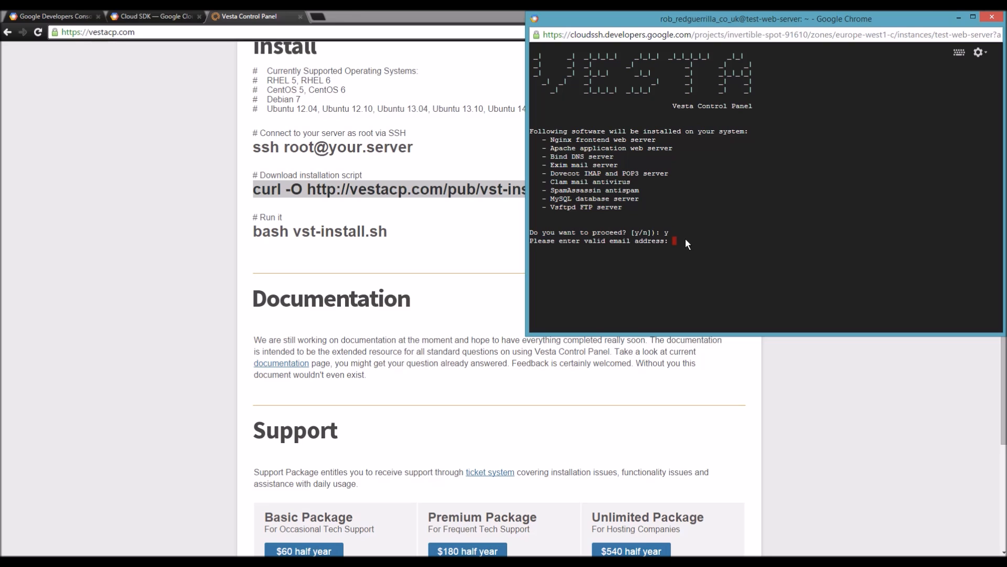
pyautogui.press('Return')
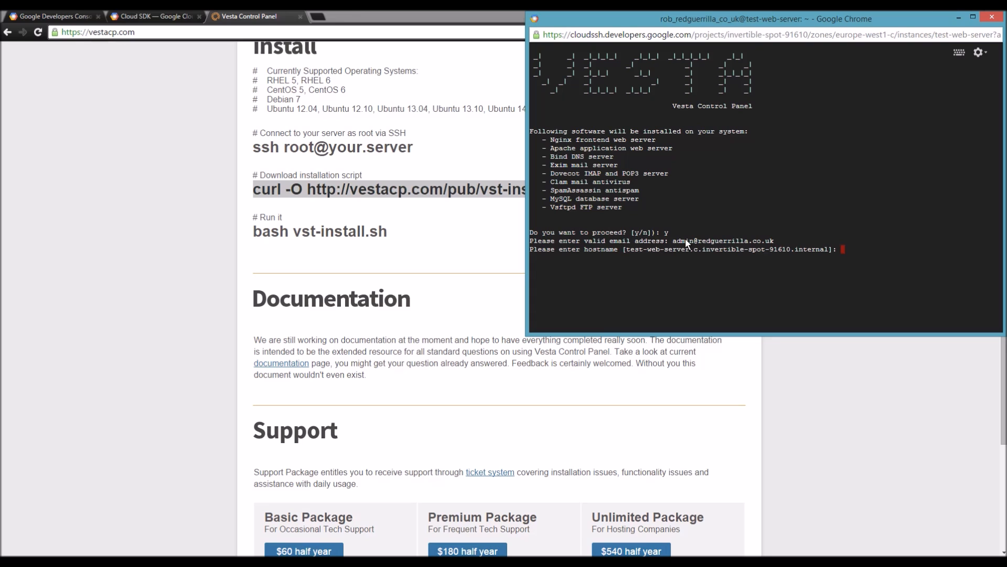
pyautogui.write('mywebserver')
pyautogui.press('Return')
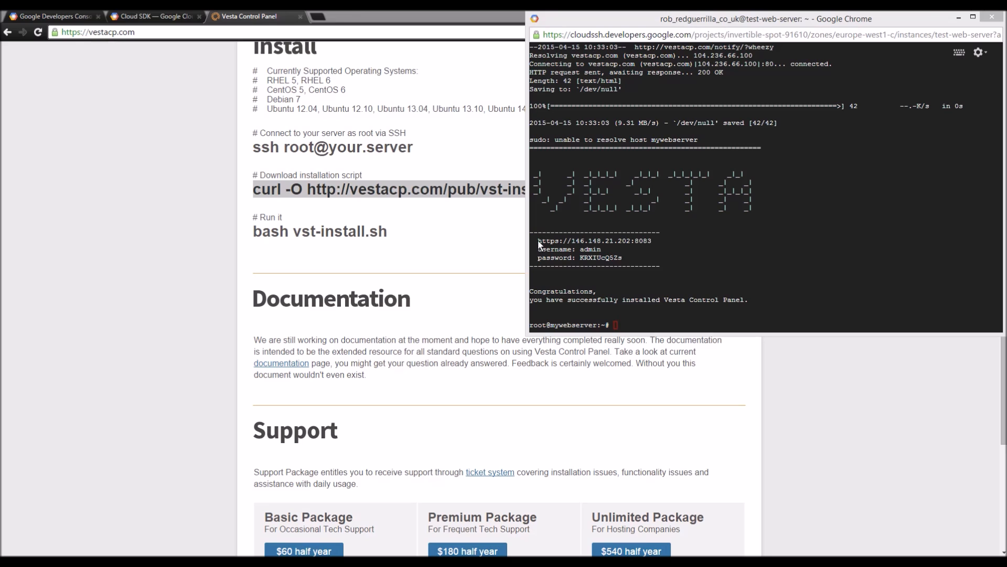
pyautogui.moveTo(537, 240); pyautogui.dragTo(631, 265)
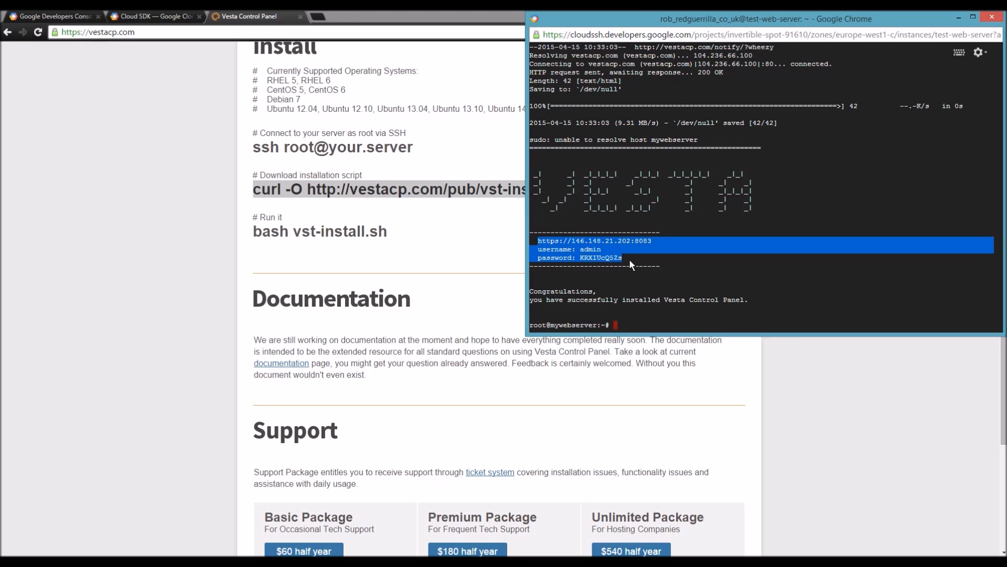
pyautogui.click(585, 253)
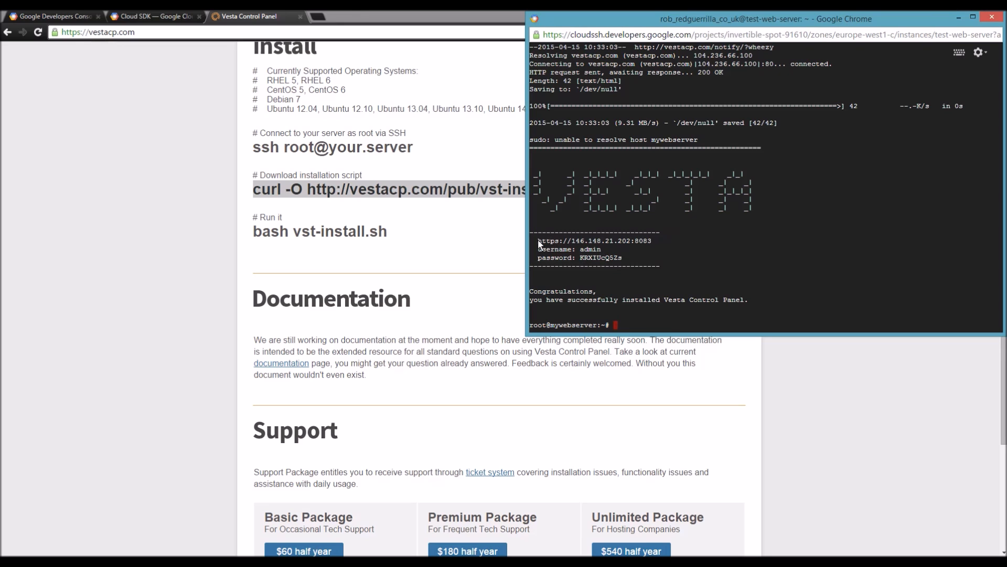
pyautogui.moveTo(556, 240); pyautogui.dragTo(623, 241)
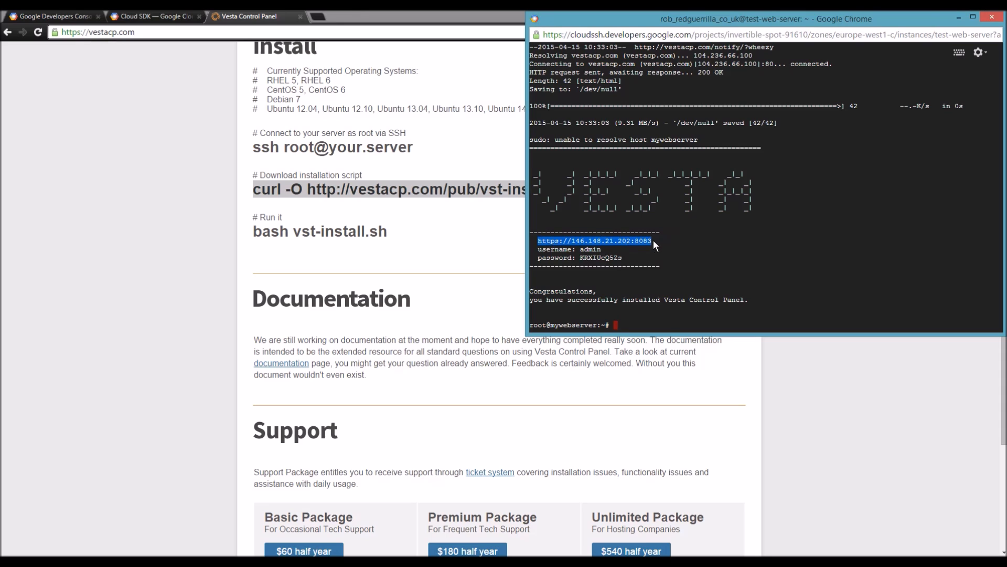
pyautogui.click(263, 12)
pyautogui.click(131, 30)
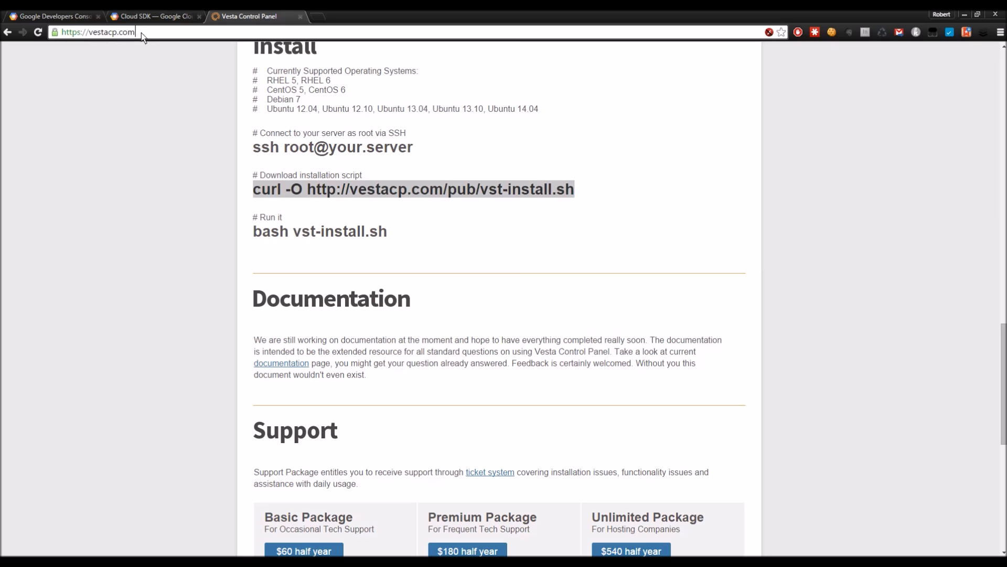
pyautogui.write('https://146.148.21.202:8083')
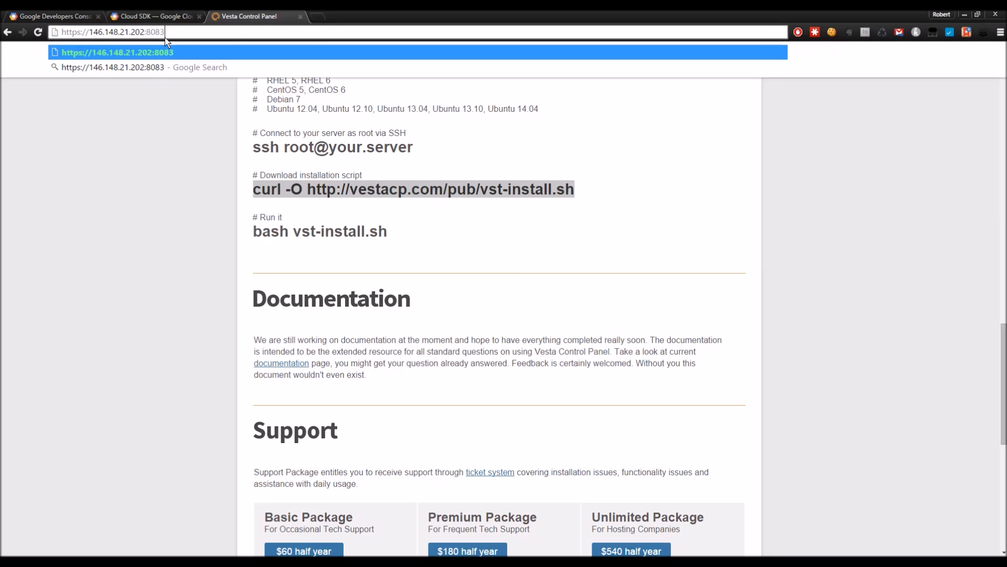
pyautogui.press('Return')
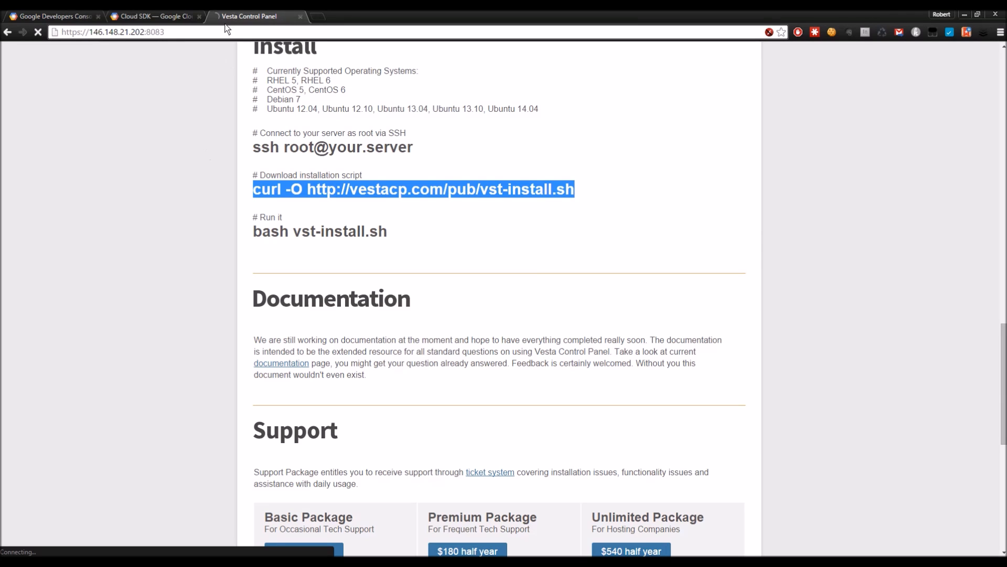
pyautogui.click(89, 33)
pyautogui.moveTo(89, 33); pyautogui.dragTo(143, 32)
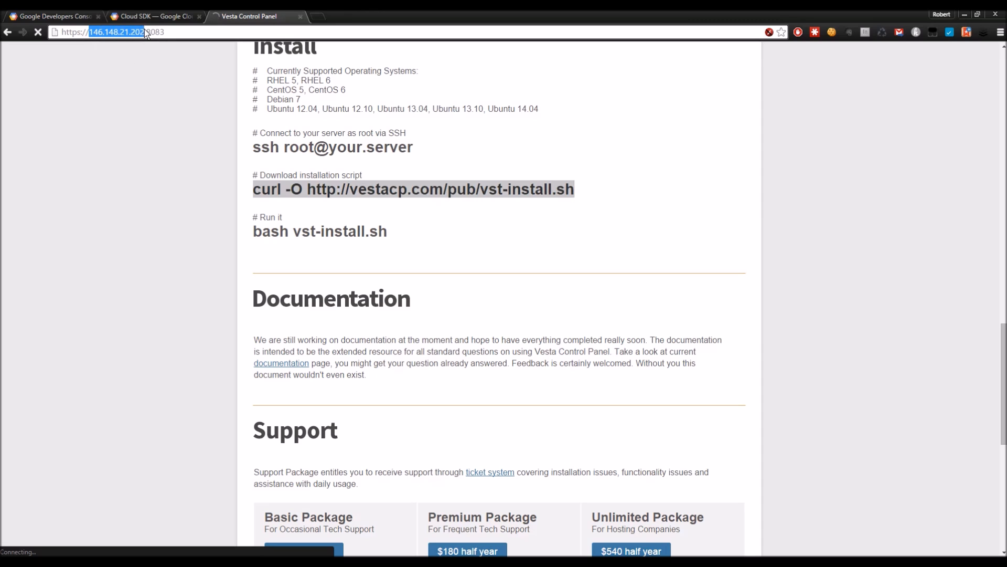
pyautogui.click(172, 32)
pyautogui.moveTo(144, 32); pyautogui.dragTo(57, 35)
pyautogui.click(146, 32)
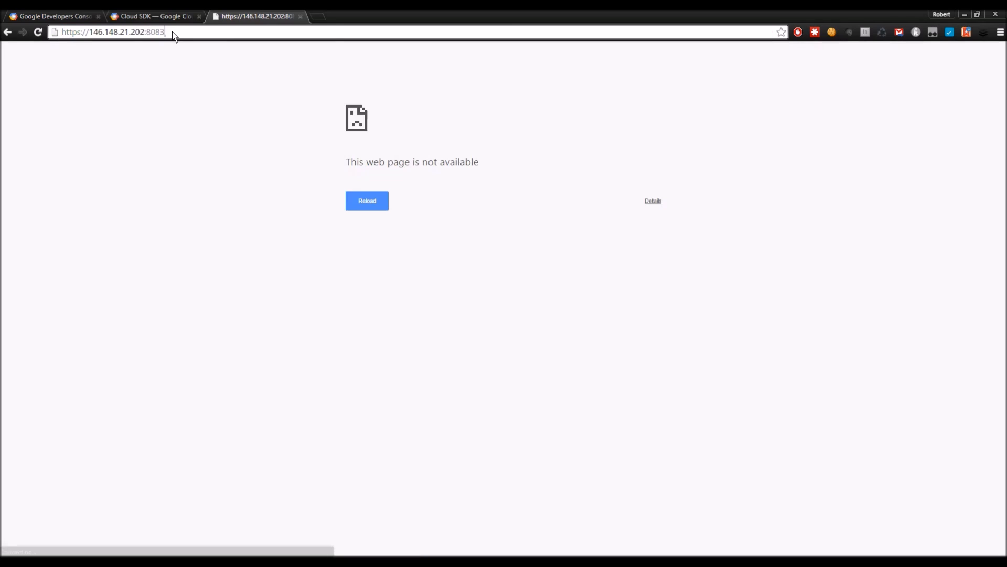
pyautogui.moveTo(145, 33); pyautogui.dragTo(174, 35)
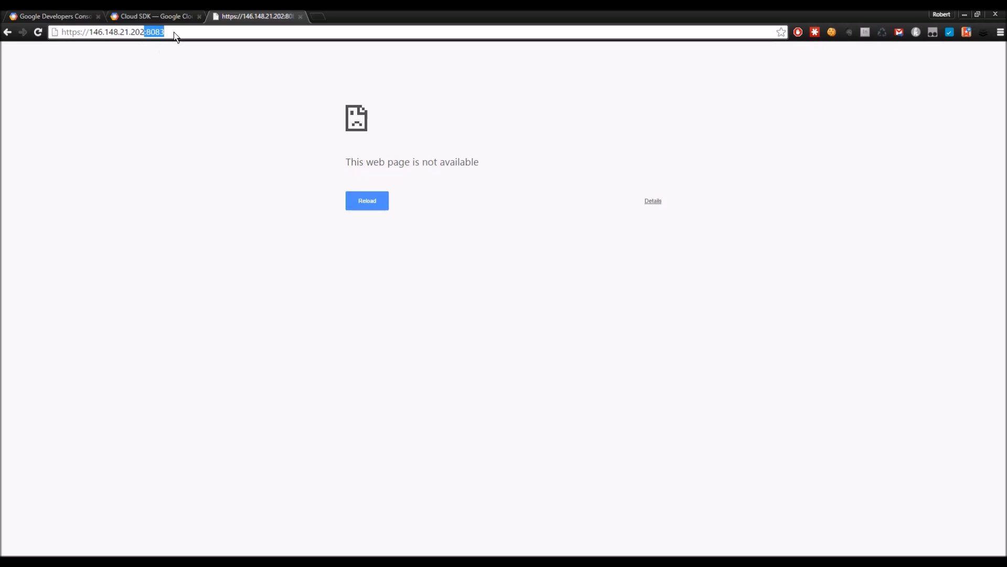
pyautogui.press('BackSpace')
pyautogui.press('Return')
# Step: Drop the https prefix to load the bare IP 146.148.21.202's default.domain page
pyautogui.doubleClick(74, 33)
pyautogui.press('BackSpace')
pyautogui.press('Return')
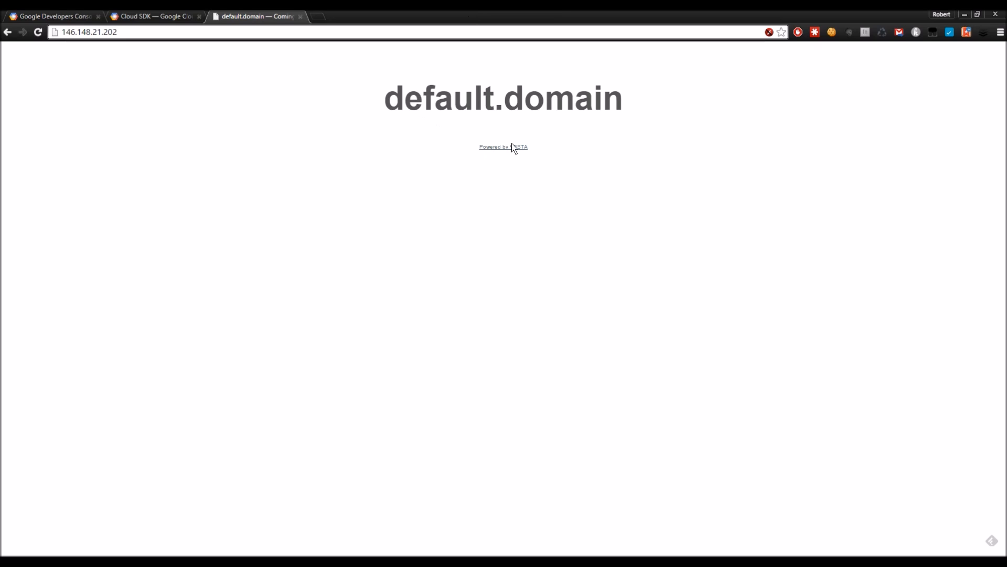
pyautogui.click(142, 32)
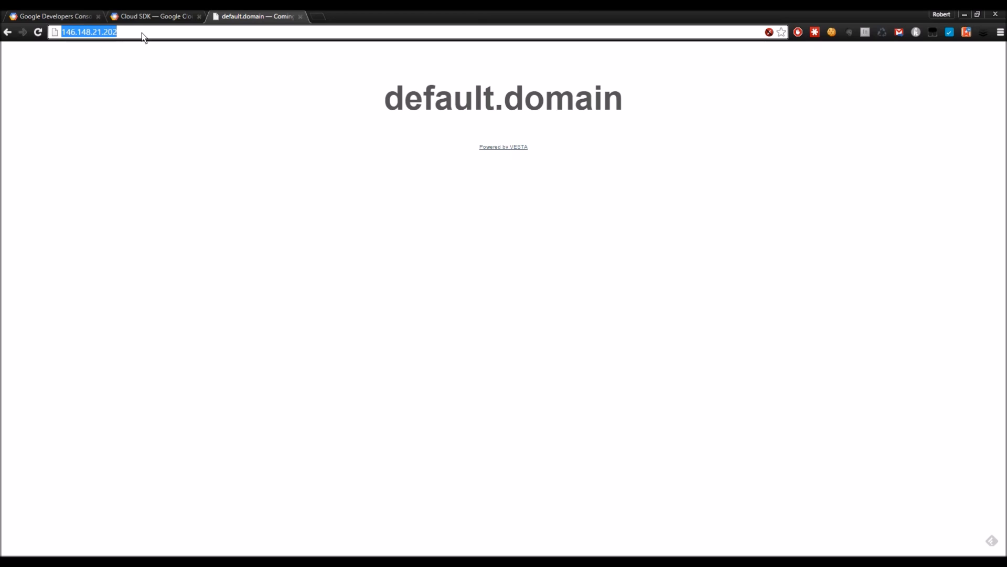
pyautogui.click(141, 32)
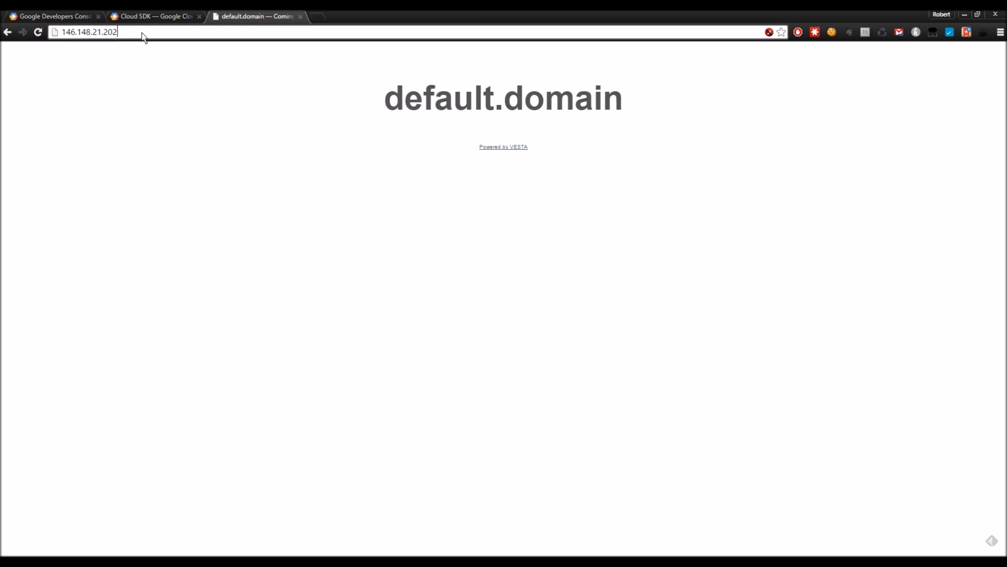
pyautogui.write(':')
pyautogui.write('http:')
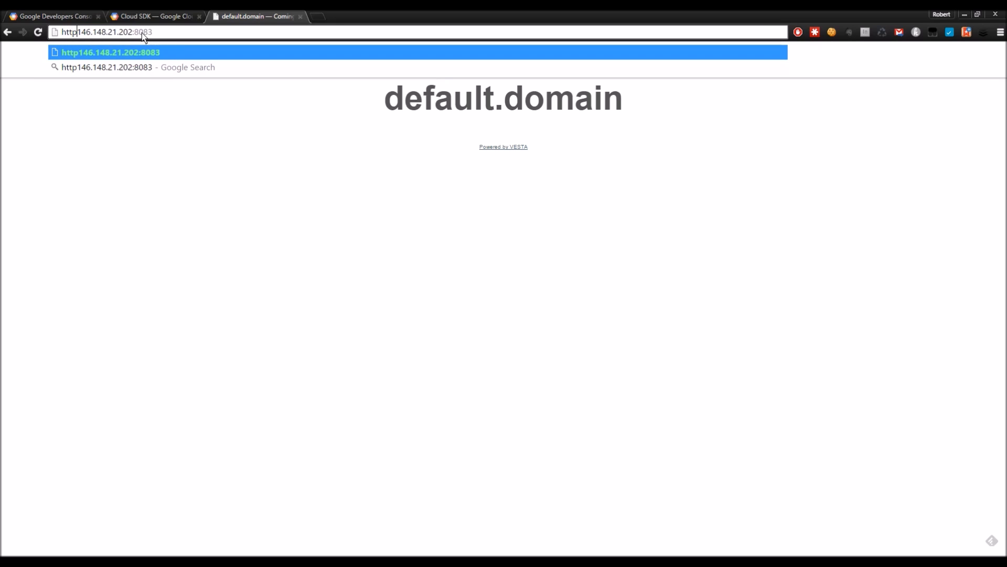
pyautogui.write('//')
pyautogui.press('Left')
pyautogui.press('Left')
pyautogui.press('Left')
pyautogui.write('s')
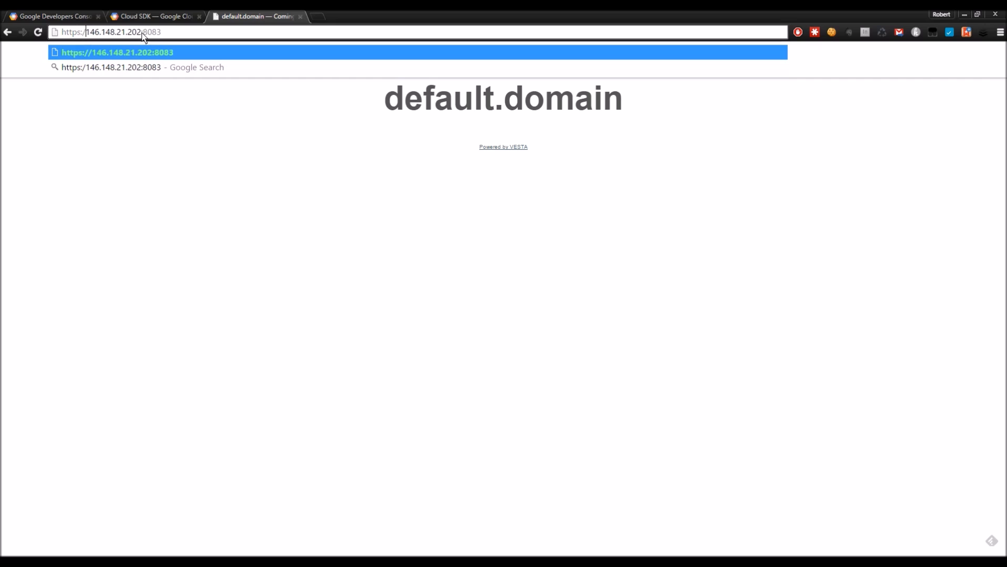
pyautogui.press('Return')
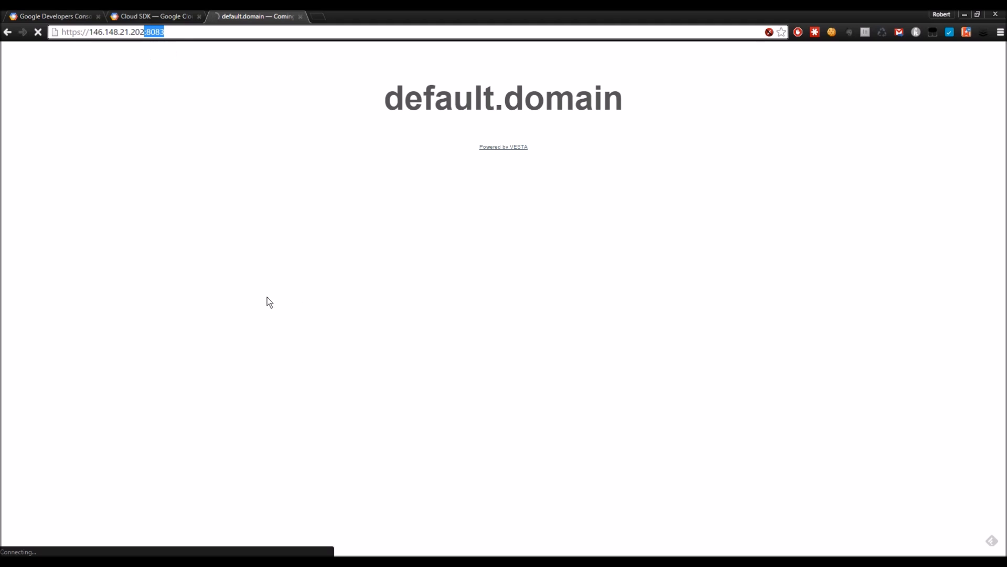
pyautogui.click(74, 18)
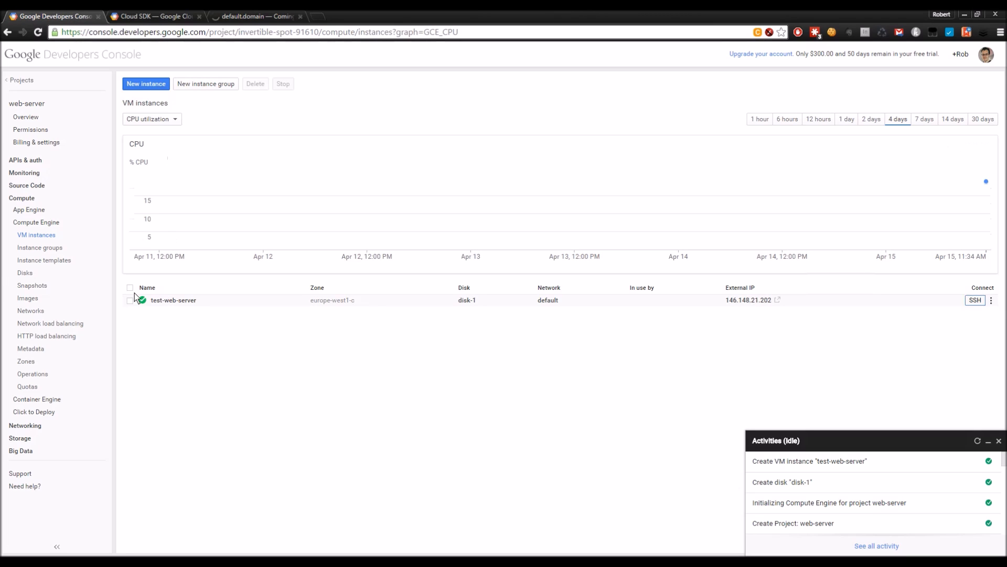
# Step: Start a new firewall rule on the default network named default-allow-vestacp
pyautogui.click(29, 310)
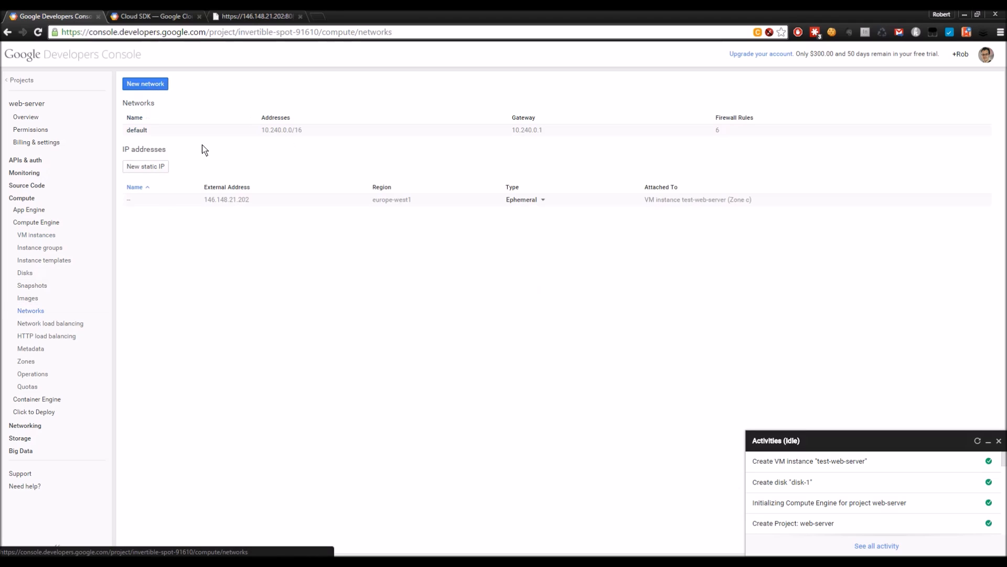
pyautogui.click(138, 130)
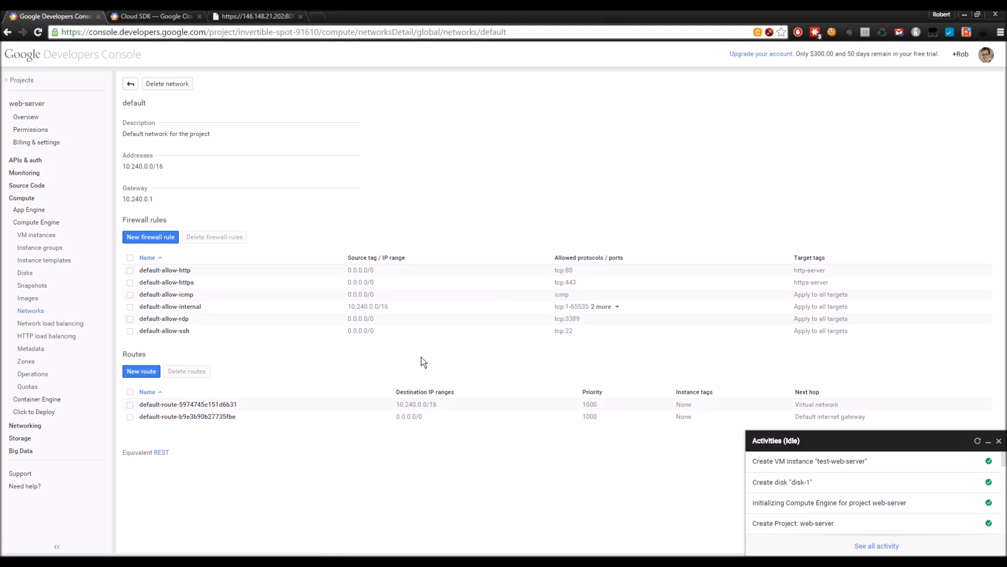
pyautogui.click(160, 239)
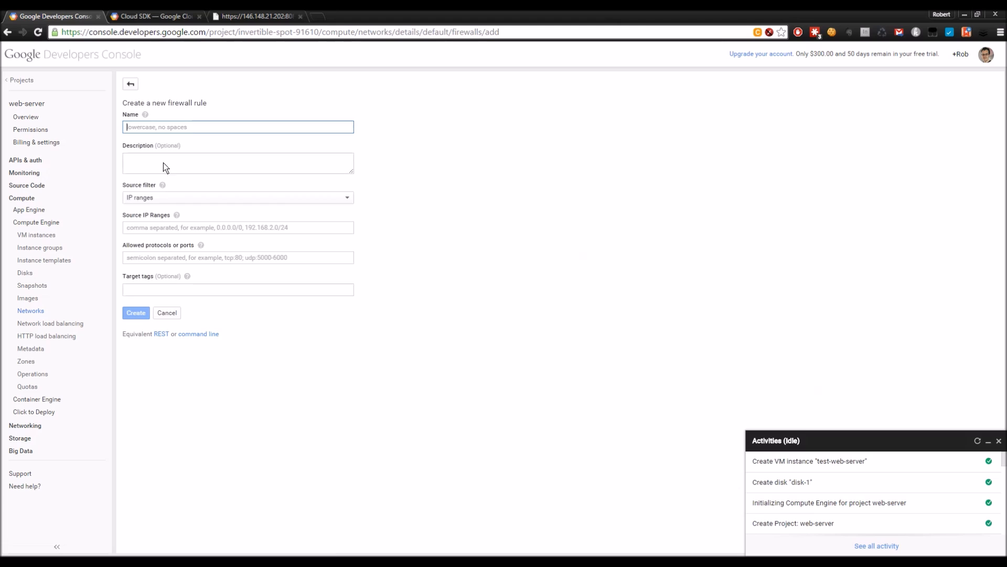
pyautogui.write('default-')
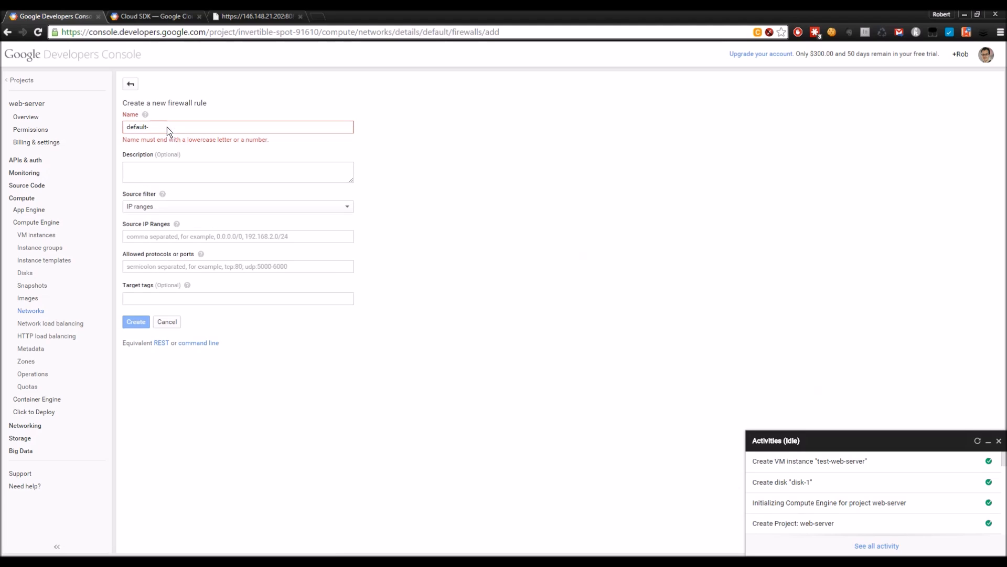
pyautogui.write('allow-restacp')
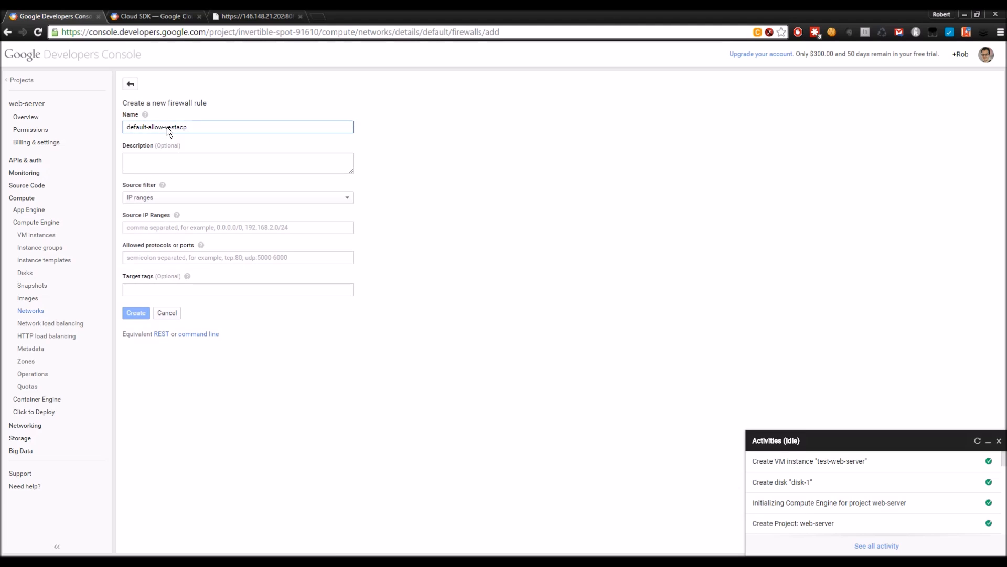
# Step: Allow tcp:8083 from source 0.0.0.0/0, create the rule, and return to the control panel tab
pyautogui.click(177, 227)
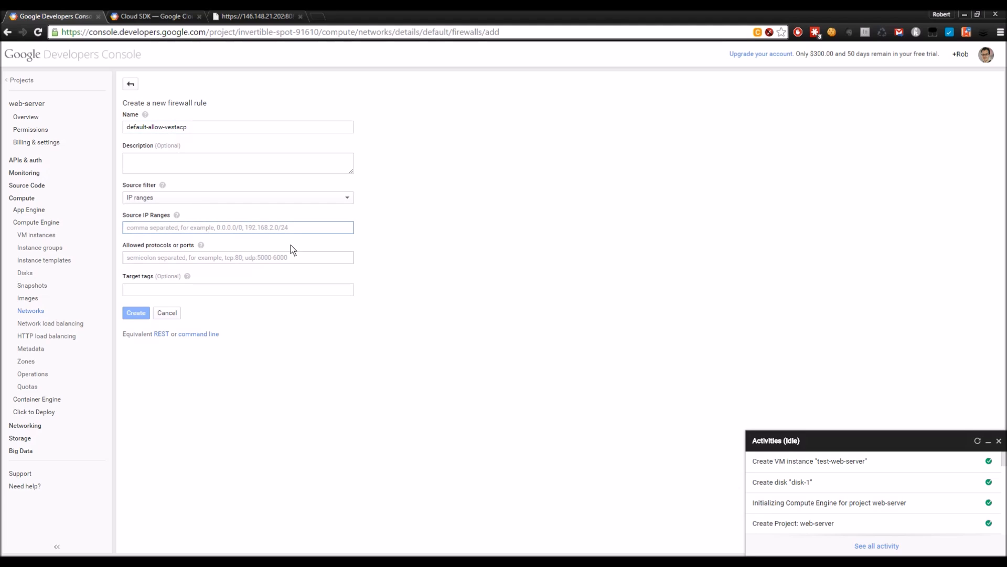
pyautogui.write('0.0.0')
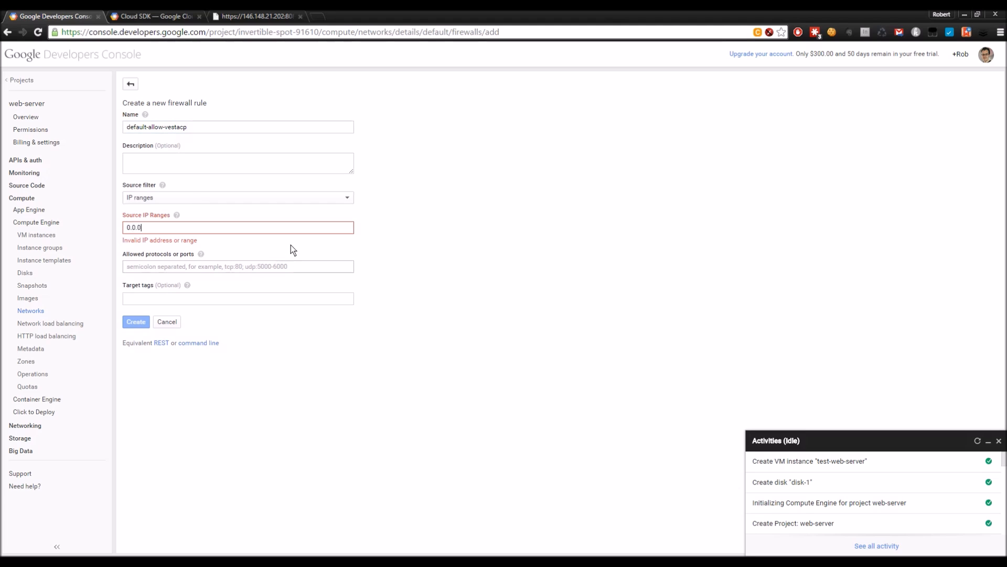
pyautogui.write('.0/0')
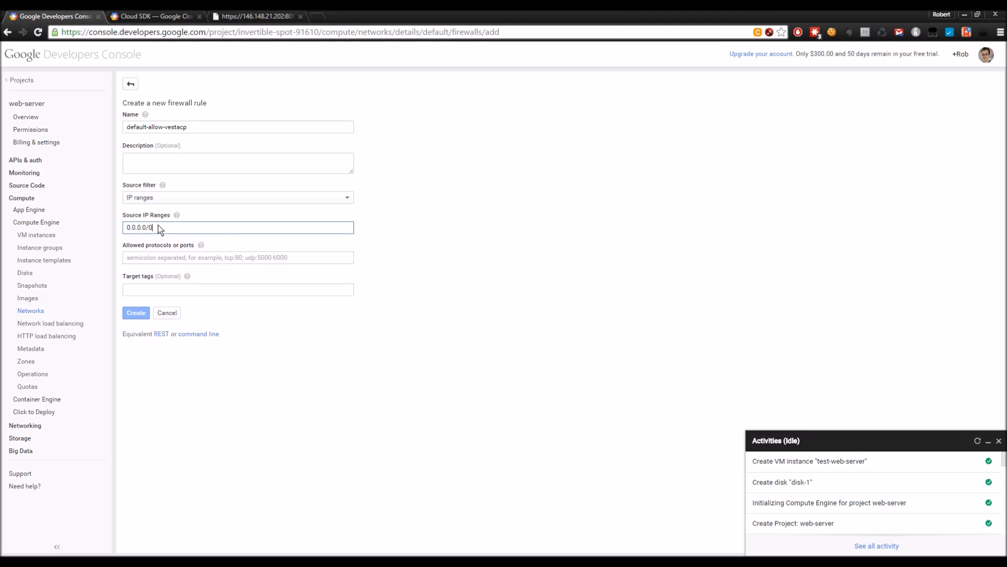
pyautogui.moveTo(176, 216)
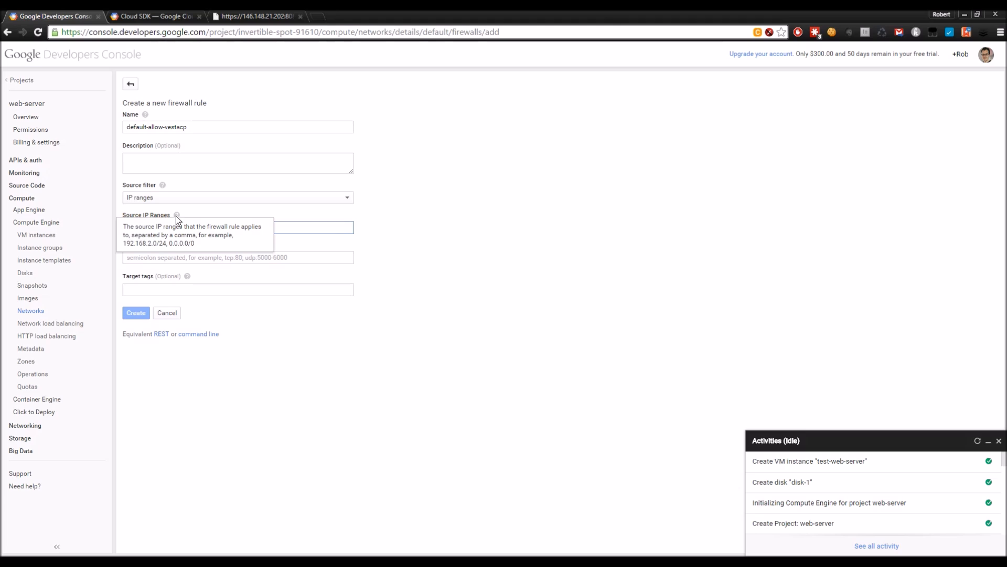
pyautogui.moveTo(128, 227); pyautogui.dragTo(158, 226)
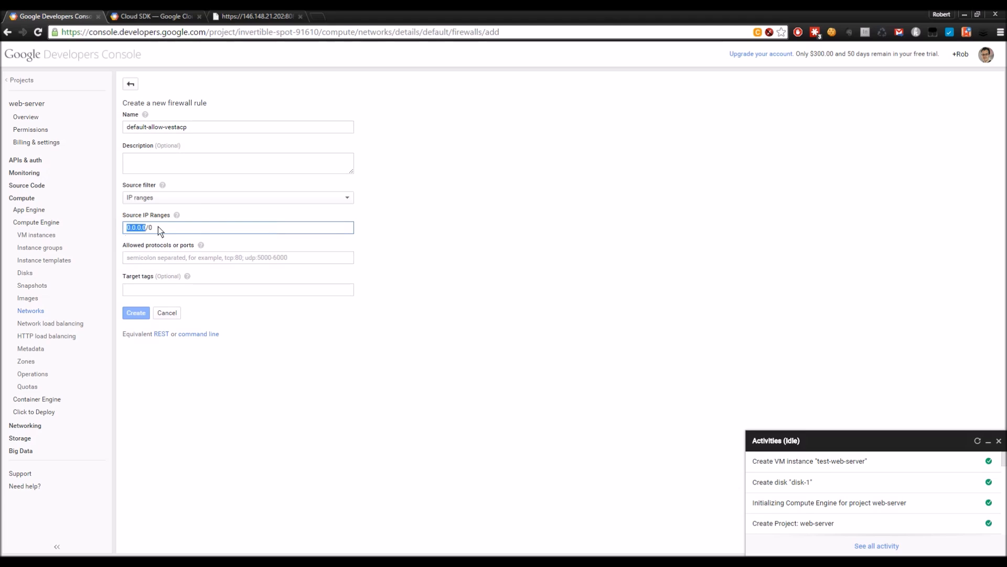
pyautogui.click(171, 227)
pyautogui.moveTo(125, 226); pyautogui.dragTo(157, 225)
pyautogui.click(173, 230)
pyautogui.click(160, 262)
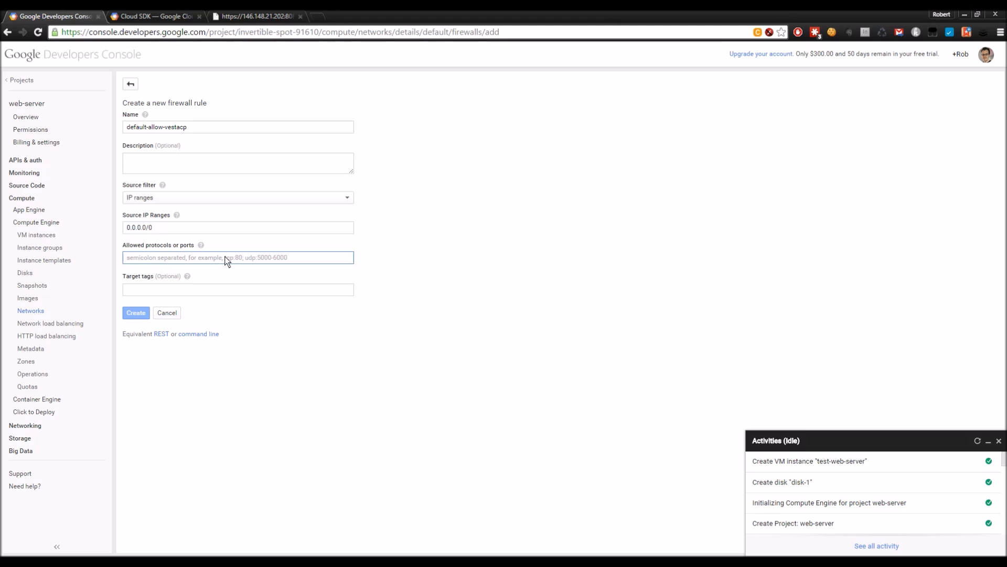
pyautogui.write('tcp:')
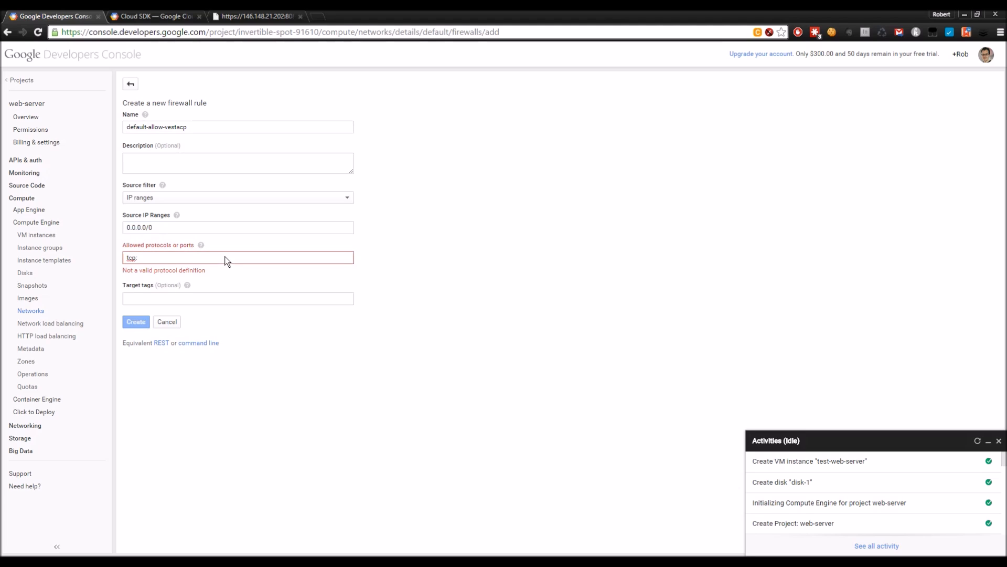
pyautogui.write('8083')
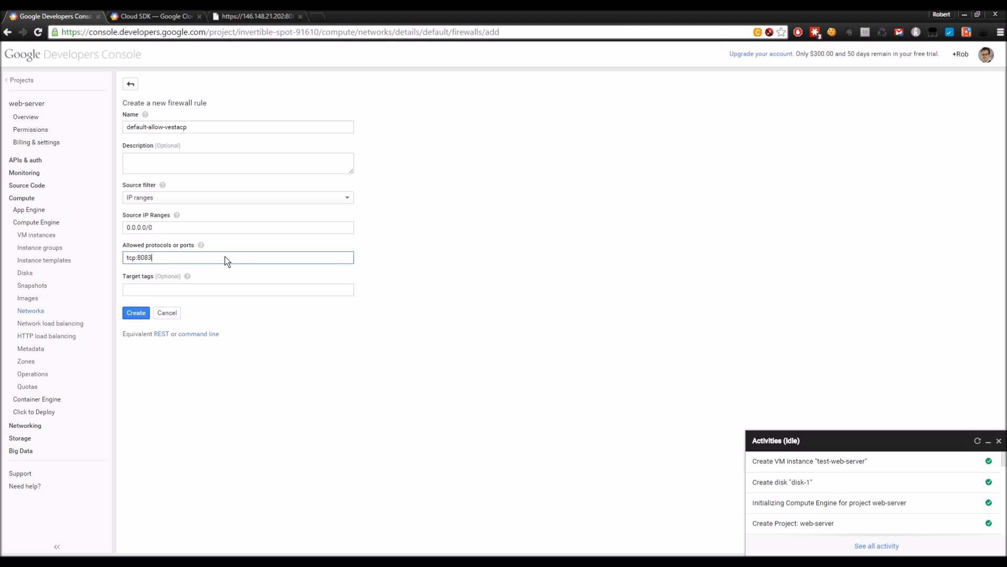
pyautogui.click(139, 311)
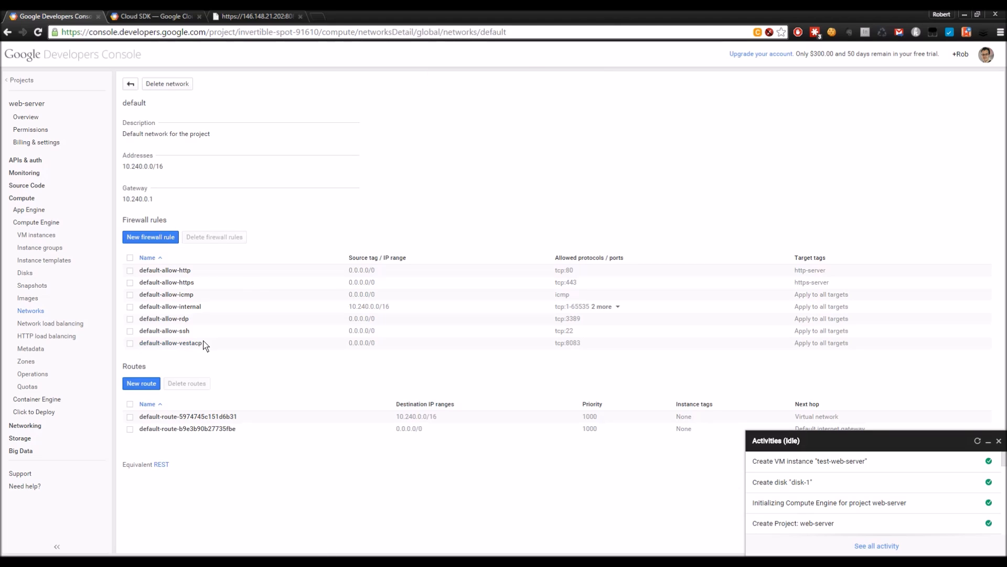
pyautogui.click(249, 17)
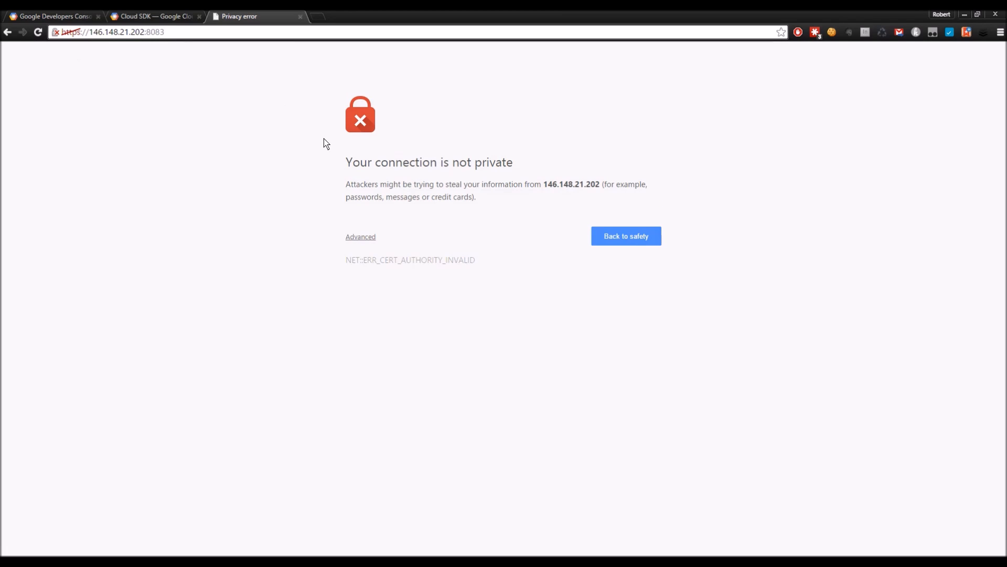
# Step: Proceed past Chrome's certificate warning via Advanced to the Vesta login on port 8083
pyautogui.click(55, 31)
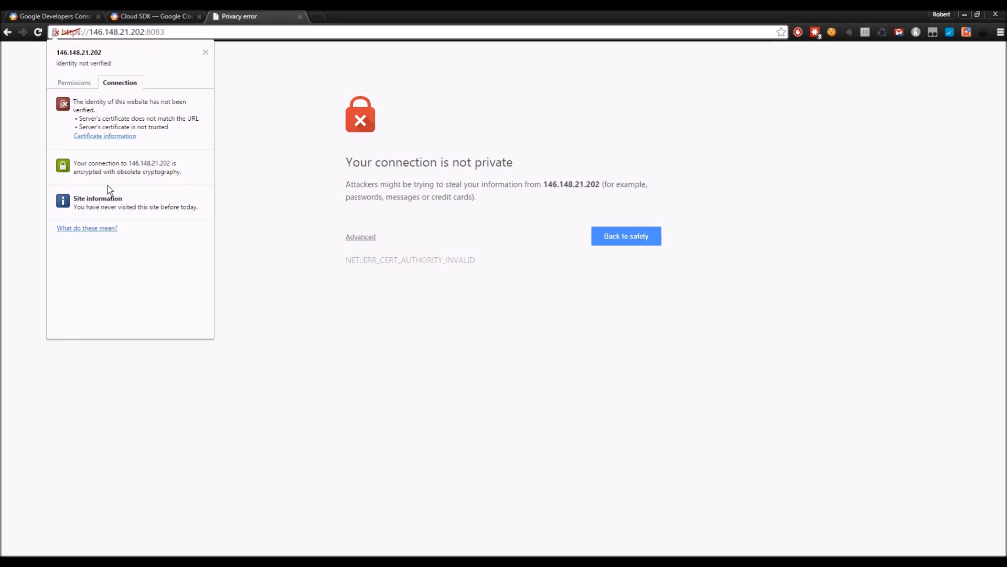
pyautogui.click(247, 197)
pyautogui.click(366, 239)
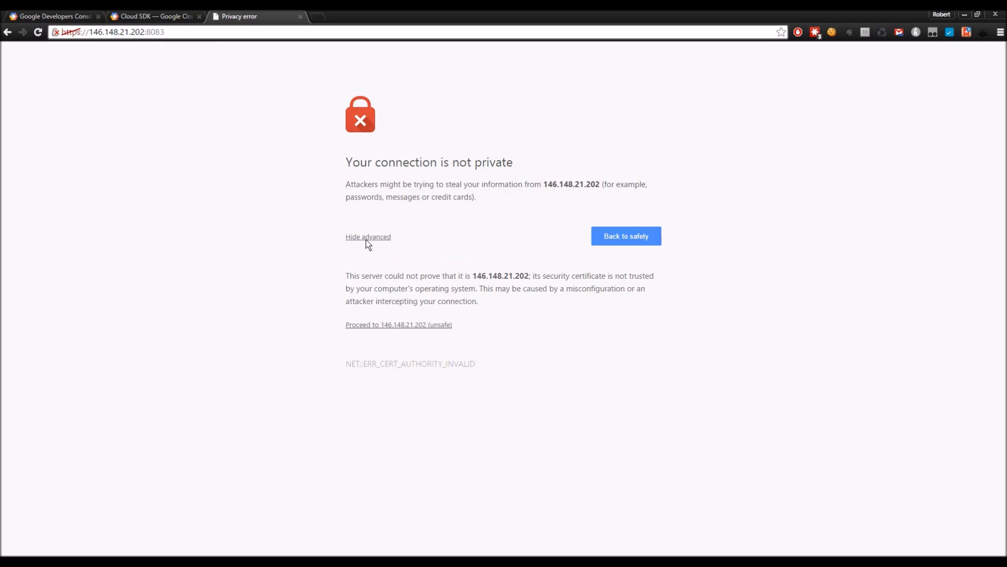
pyautogui.click(414, 324)
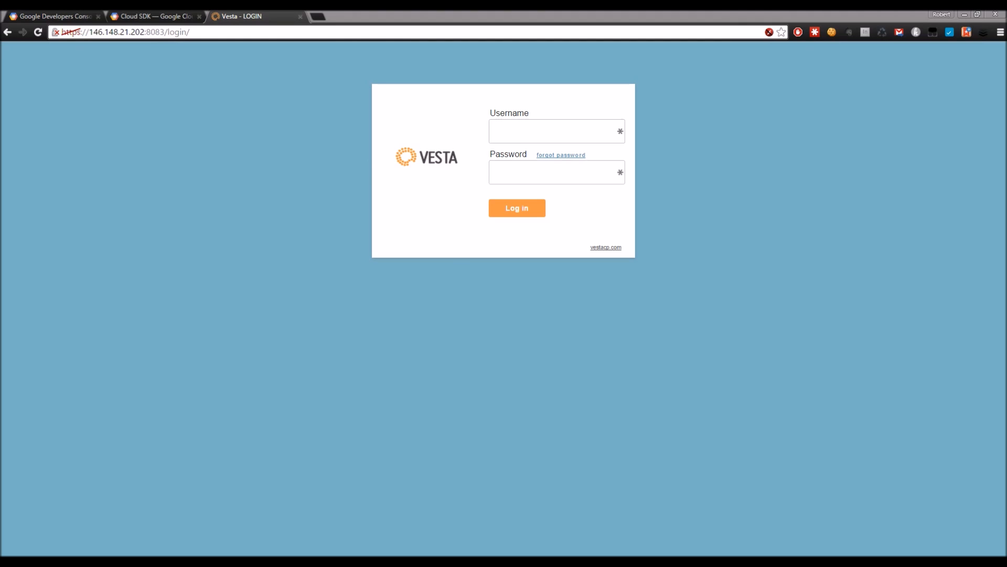
# Step: Enter username admin and copy the generated admin password from the SSH install output
pyautogui.click(530, 132)
pyautogui.write('admin')
pyautogui.press('Tab')
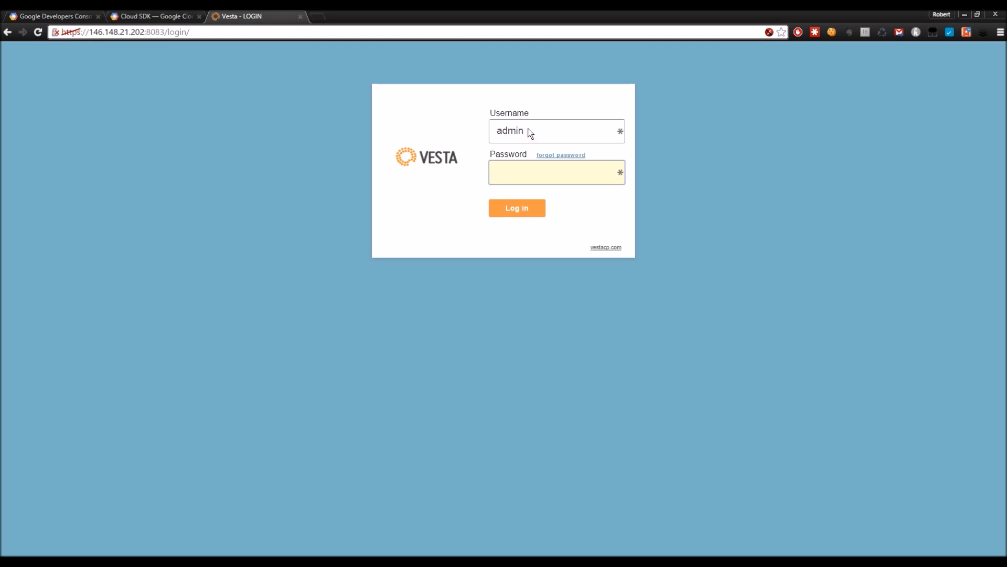
pyautogui.hotkey('alt', 'Tab')
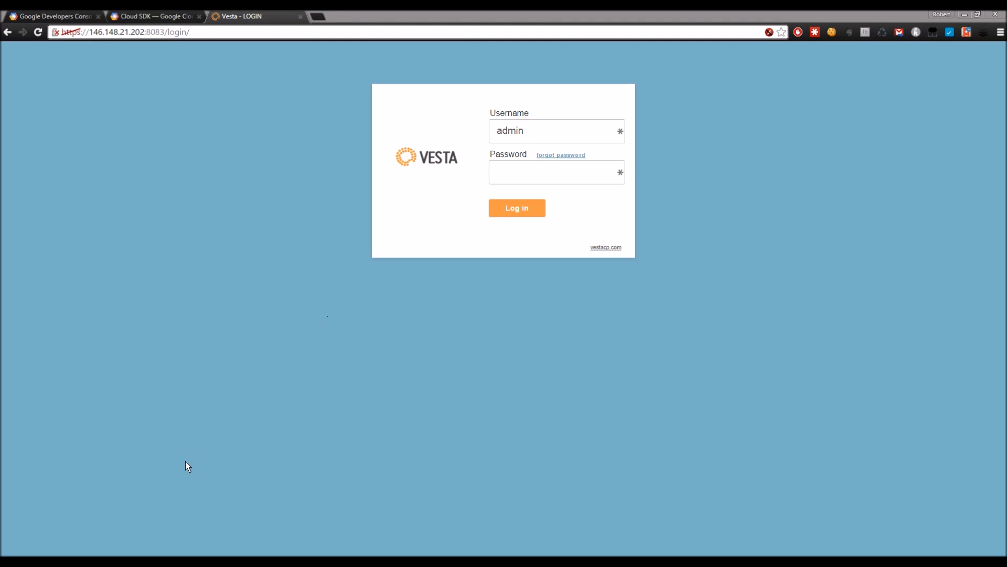
pyautogui.moveTo(120, 548)
pyautogui.click(646, 517)
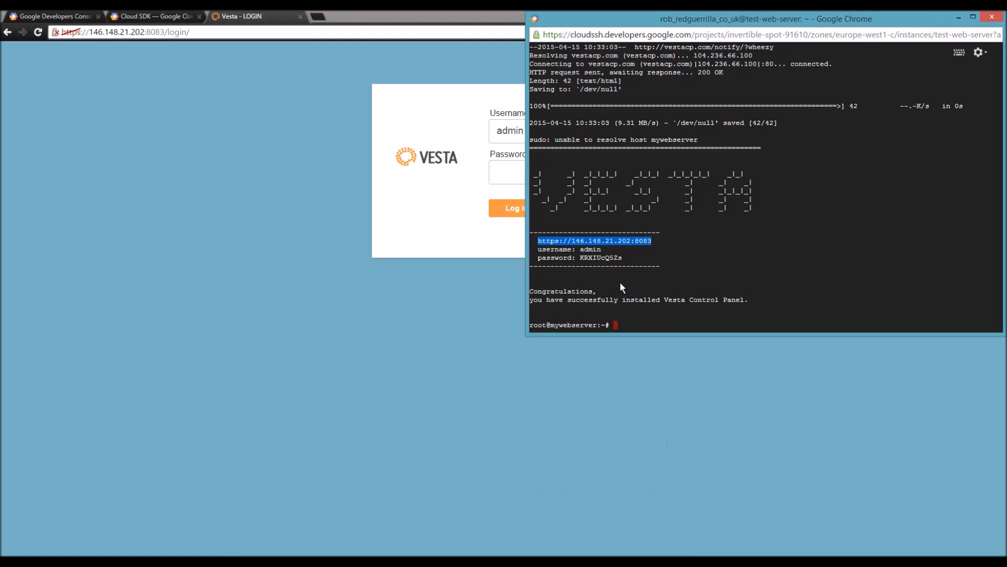
pyautogui.doubleClick(594, 257)
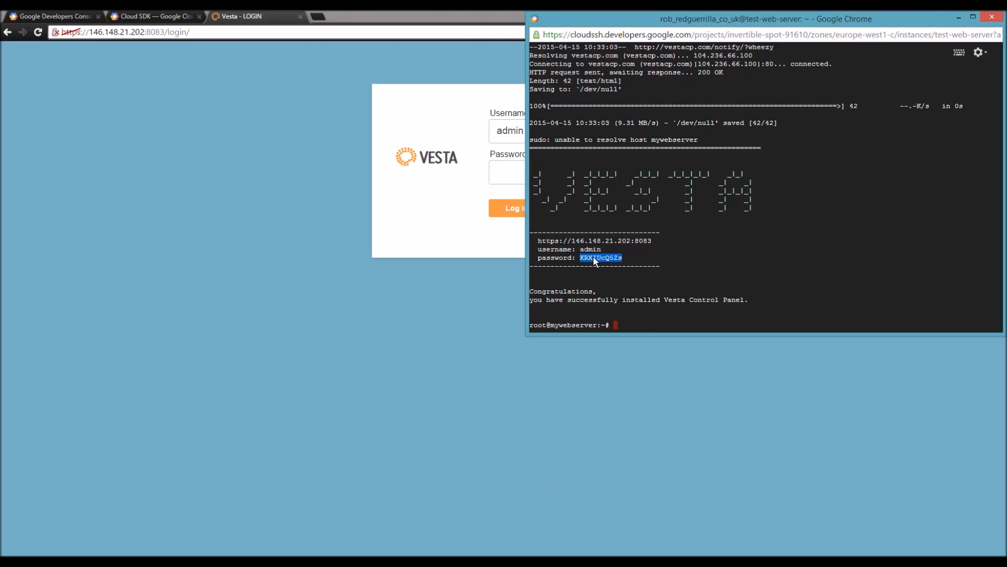
# Step: Exit the SSH session twice, then paste the password and log in to Vesta
pyautogui.click(624, 327)
pyautogui.write('exit')
pyautogui.press('Return')
pyautogui.write('exit')
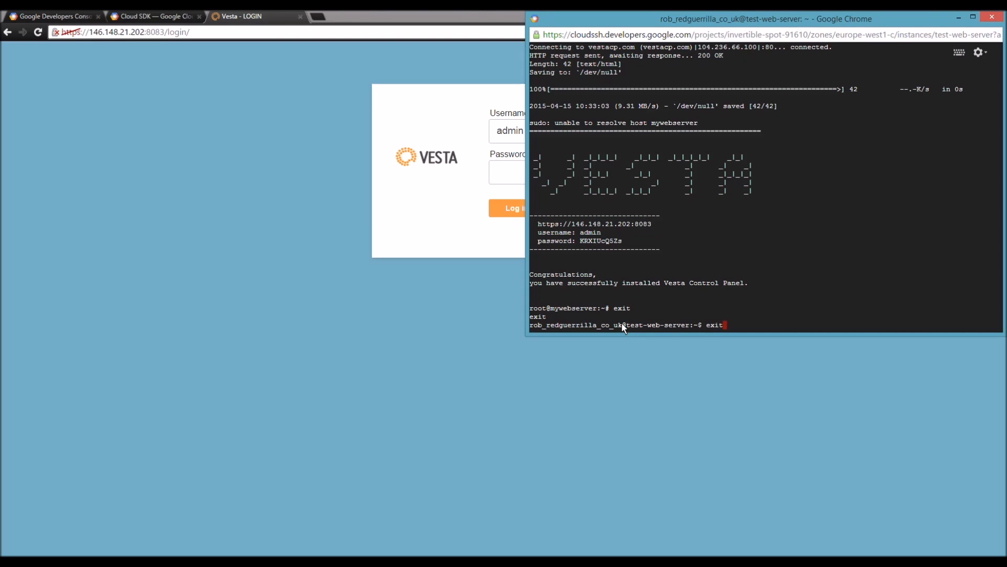
pyautogui.press('Return')
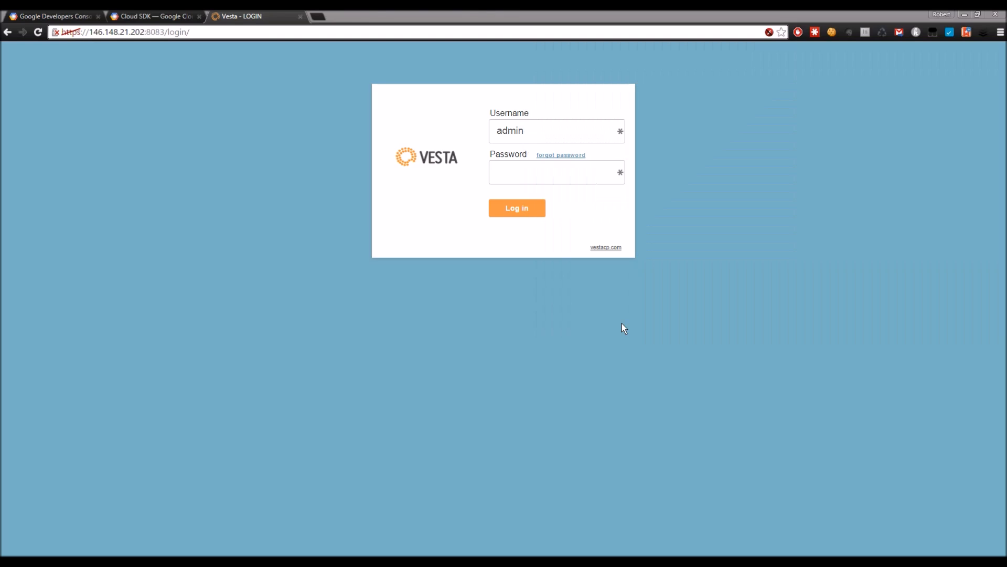
pyautogui.click(527, 172)
pyautogui.hotkey('ctrl', 'v')
pyautogui.click(520, 207)
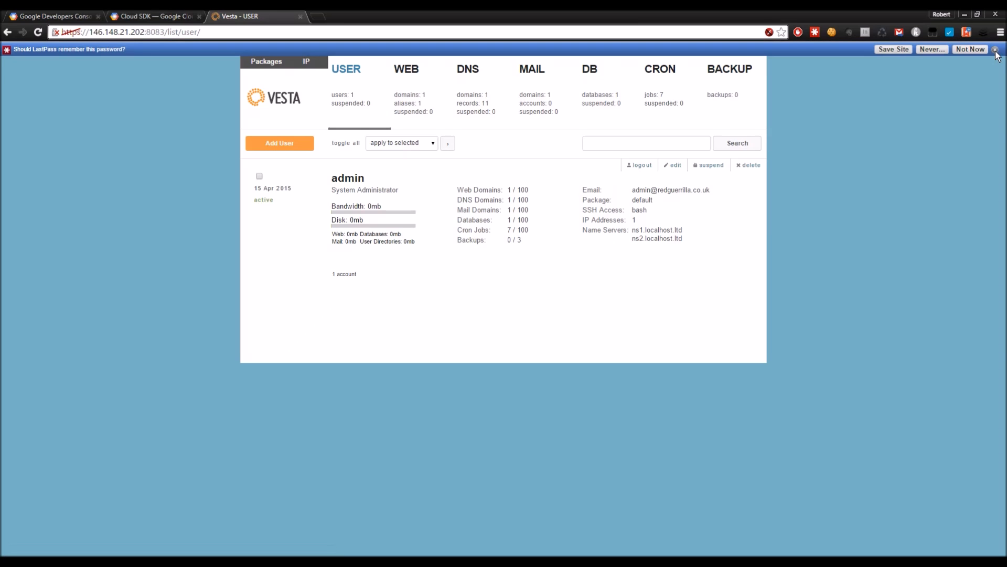
# Step: Dismiss the save-password prompt and view the default.domain web domain on 146.148.21.202
pyautogui.click(996, 50)
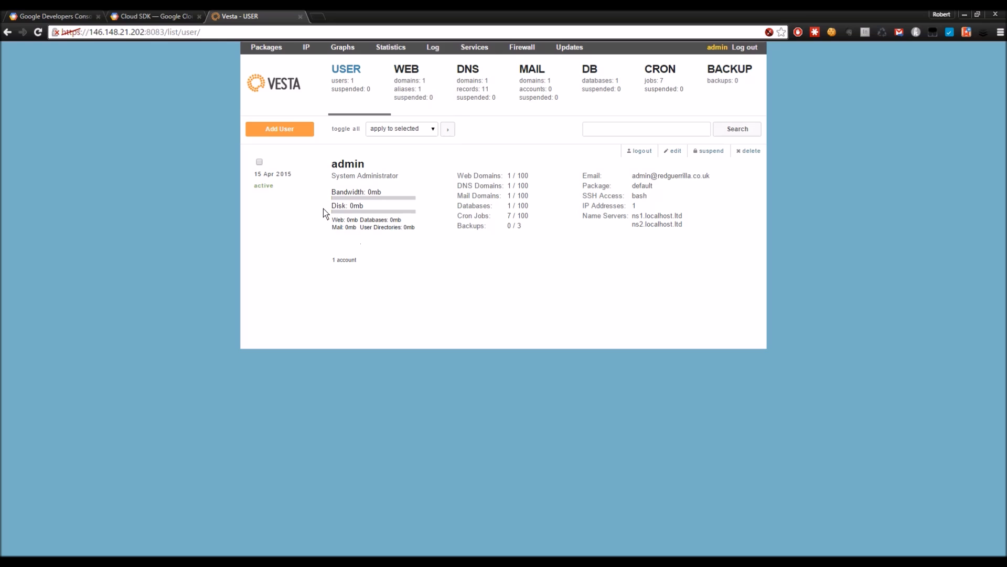
pyautogui.click(413, 89)
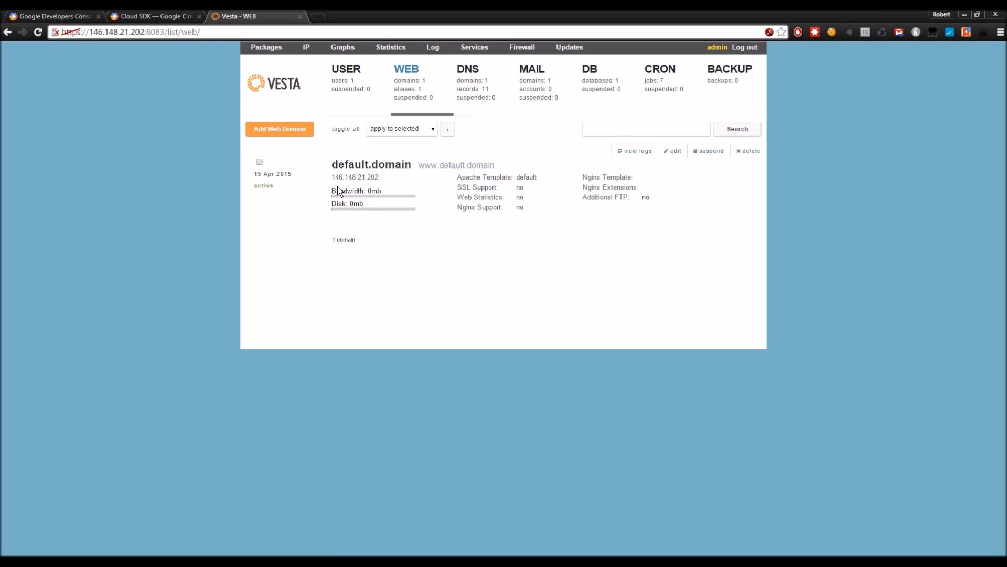
pyautogui.moveTo(333, 178); pyautogui.dragTo(381, 180)
pyautogui.click(459, 306)
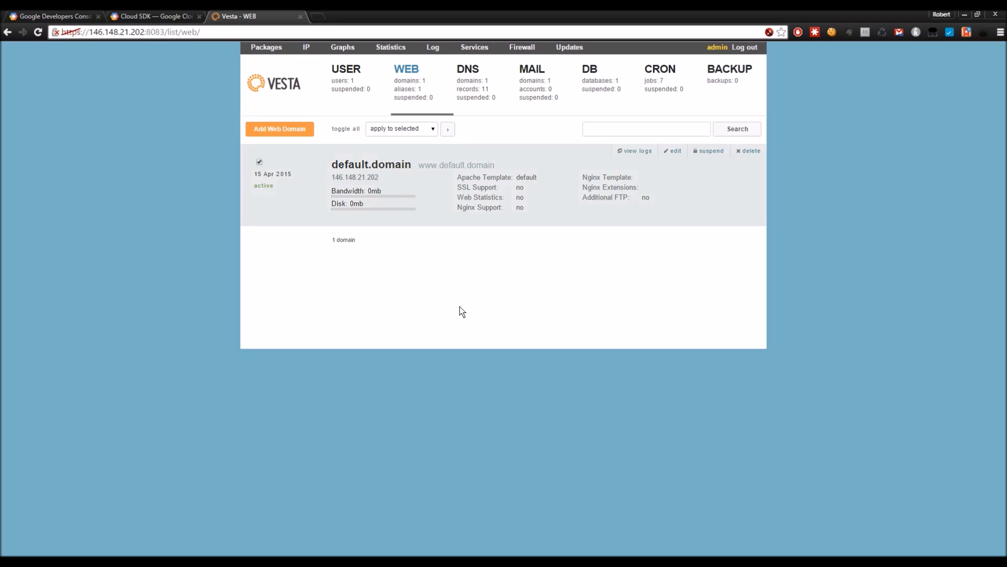
pyautogui.click(259, 162)
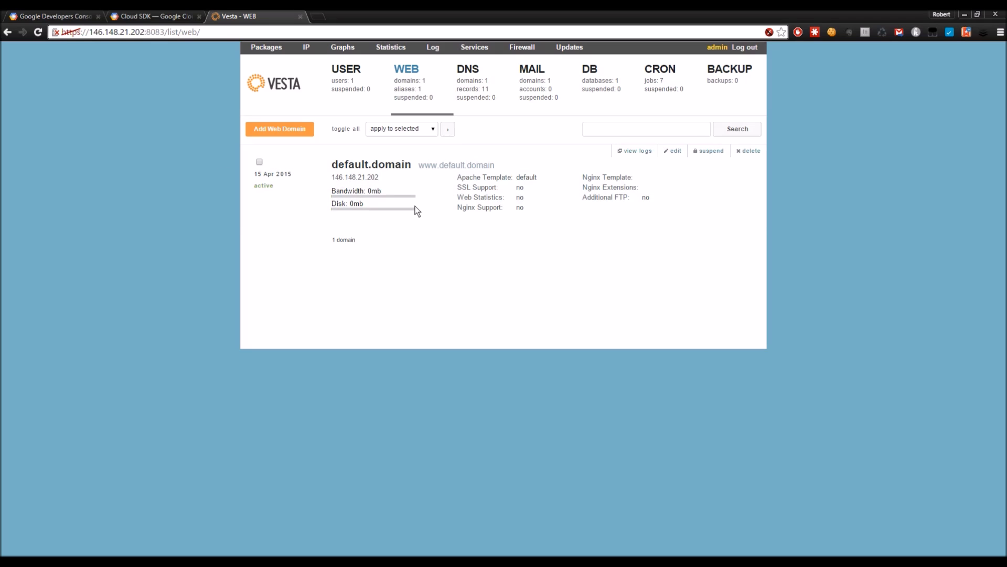
# Step: Add database testdb with user dbuser and a password, producing admin_testdb
pyautogui.click(593, 77)
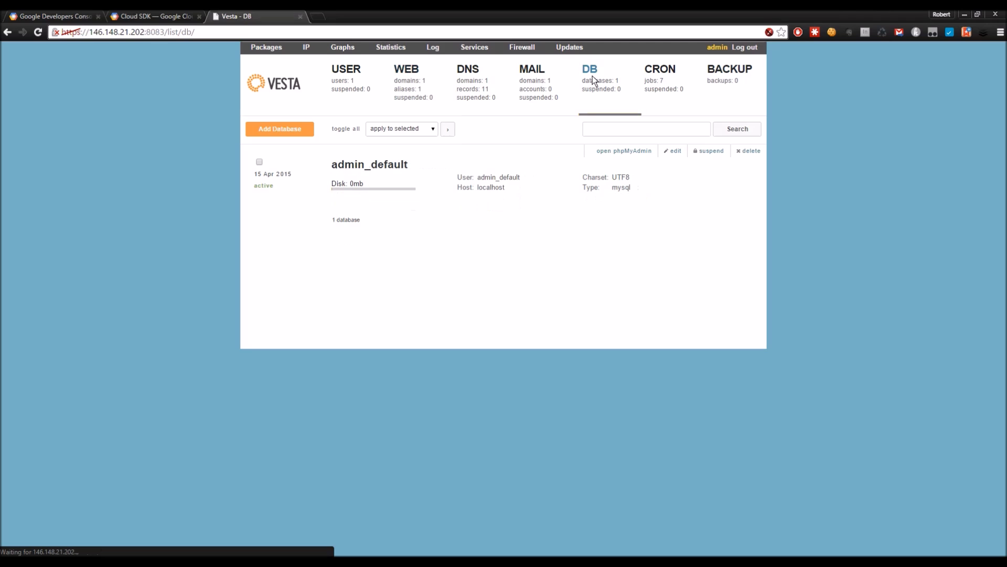
pyautogui.click(282, 130)
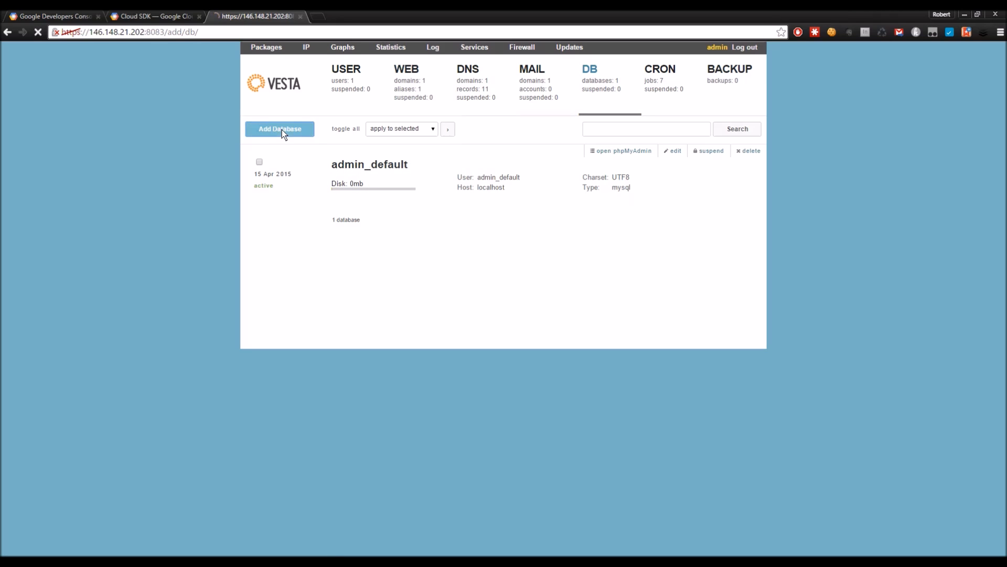
pyautogui.scroll(-1, 297, 220)
pyautogui.click(401, 207)
pyautogui.write('testdb')
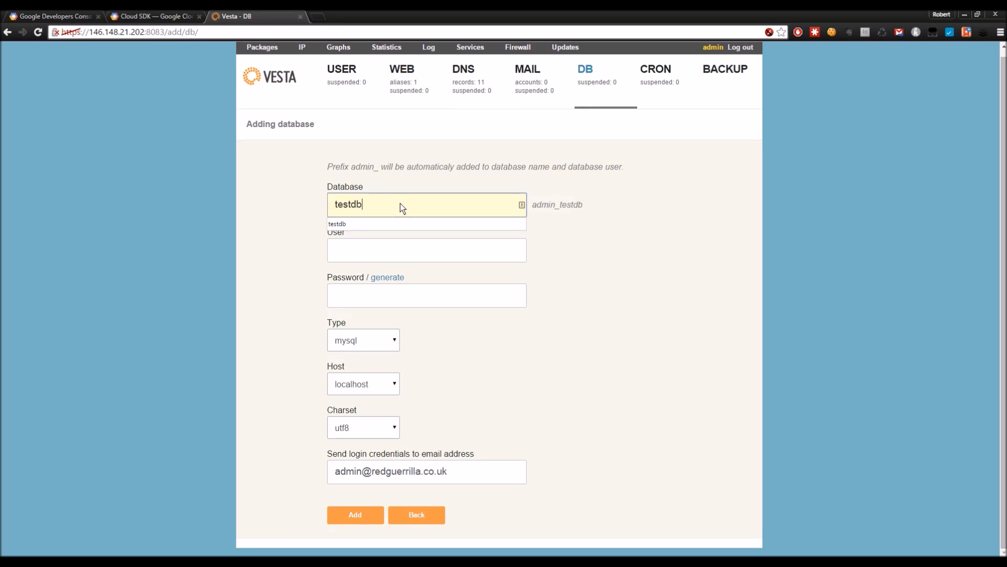
pyautogui.click(441, 252)
pyautogui.write('dbuser')
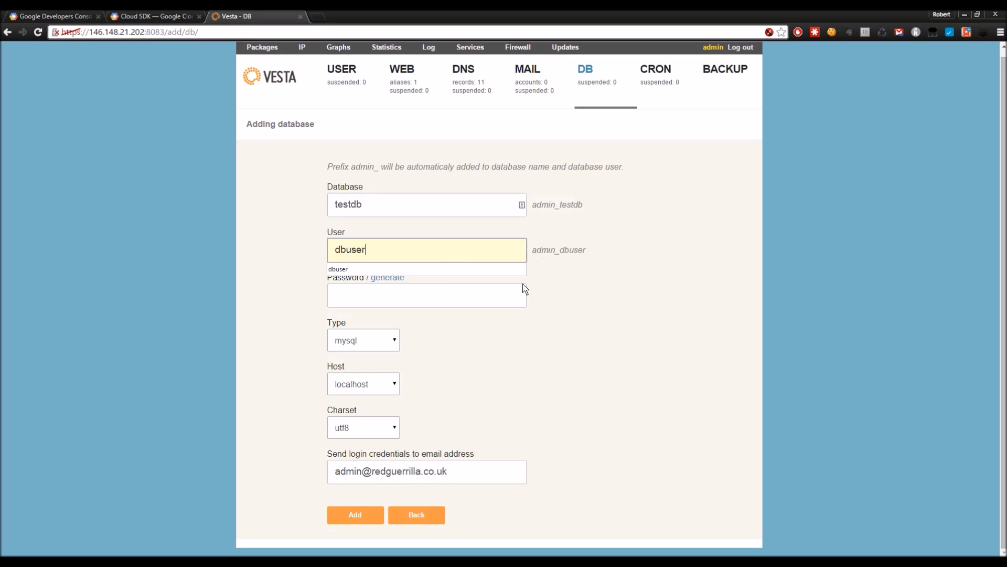
pyautogui.click(429, 297)
pyautogui.write('pass')
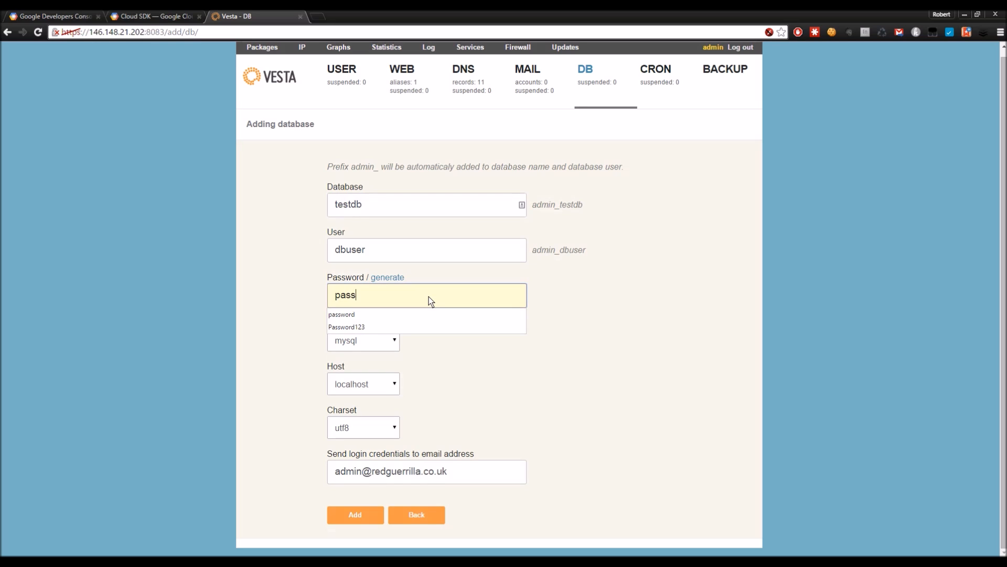
pyautogui.write('word')
pyautogui.click(567, 299)
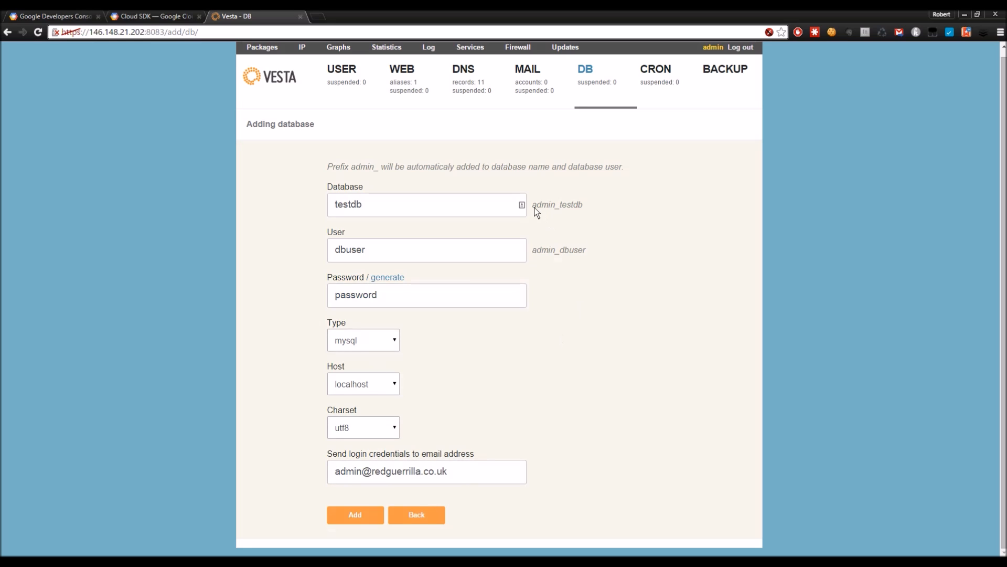
pyautogui.click(358, 513)
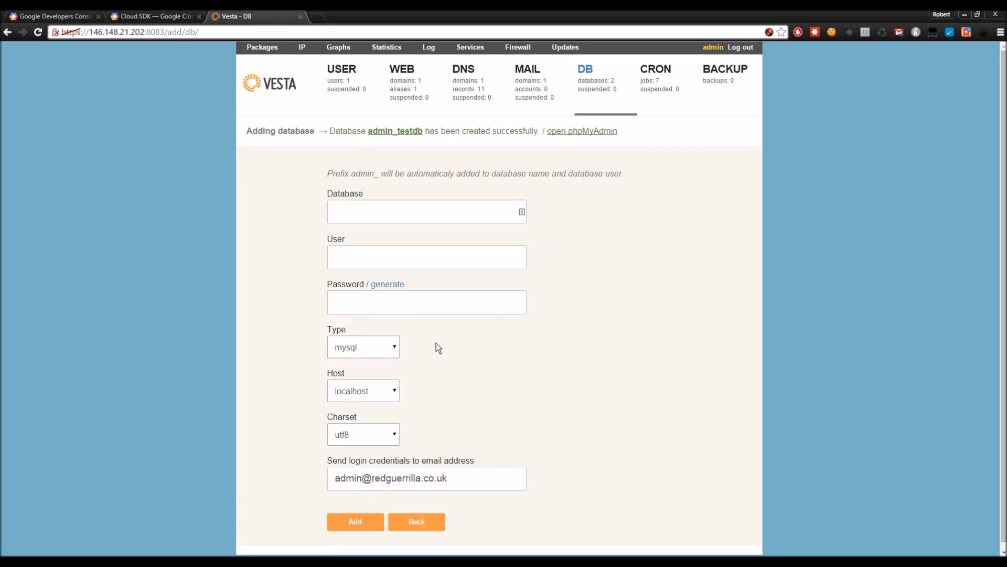
# Step: Open phpMyAdmin for the new database and log in as admin_dbuser with its password
pyautogui.click(574, 133)
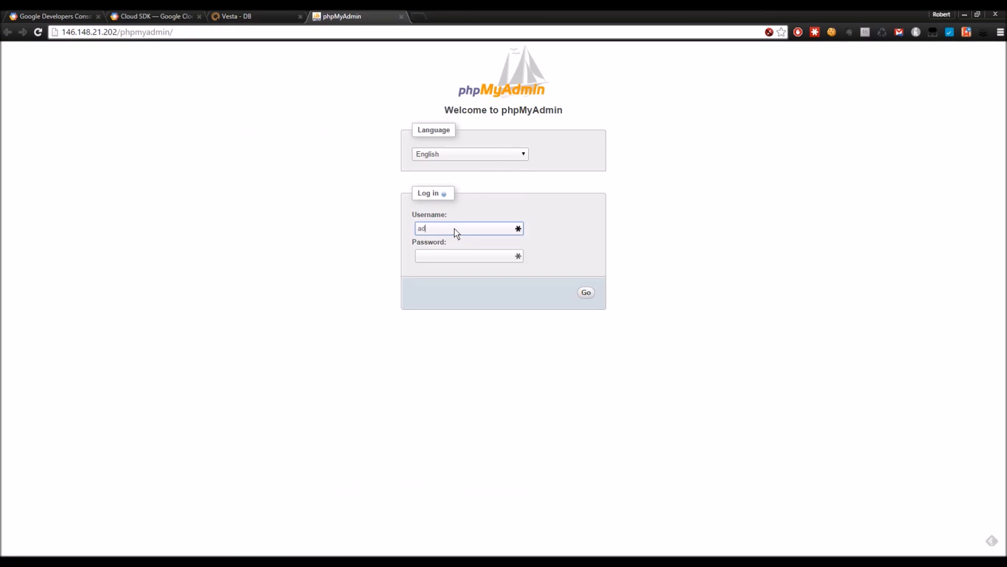
pyautogui.write('user')
pyautogui.press('Tab')
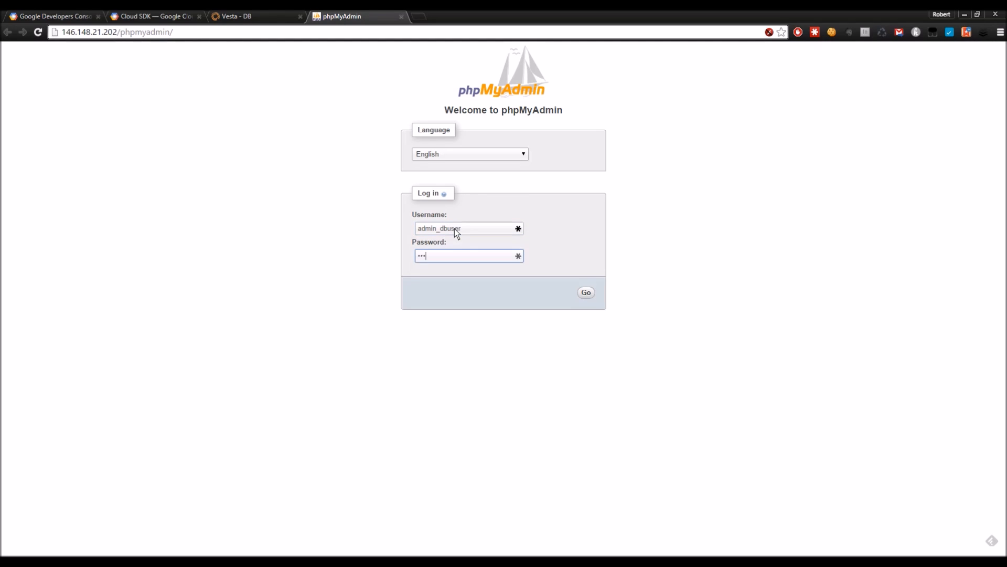
pyautogui.click(590, 294)
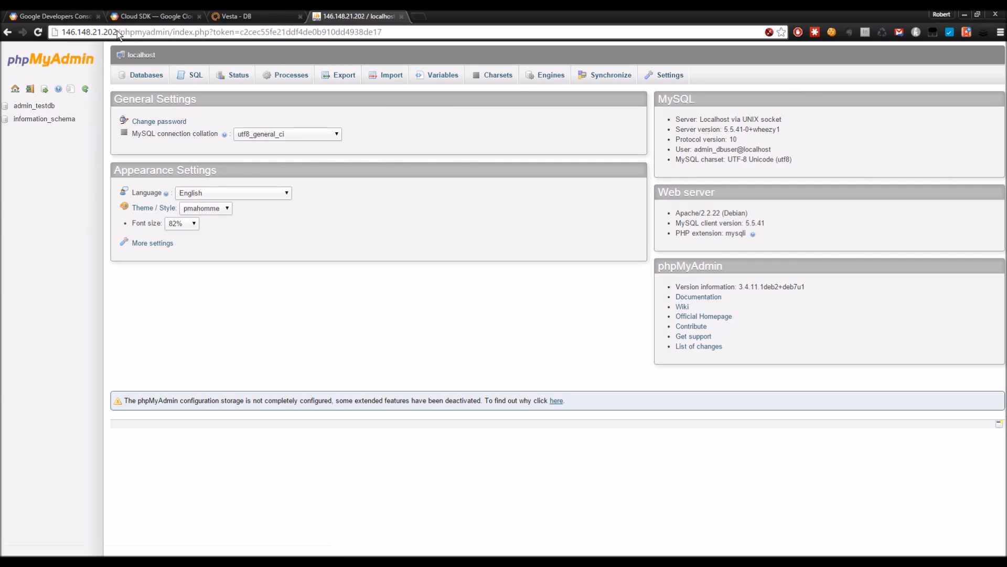
# Step: Trim the address to the bare IP 146.148.21.202 and load the site
pyautogui.moveTo(118, 31); pyautogui.dragTo(396, 35)
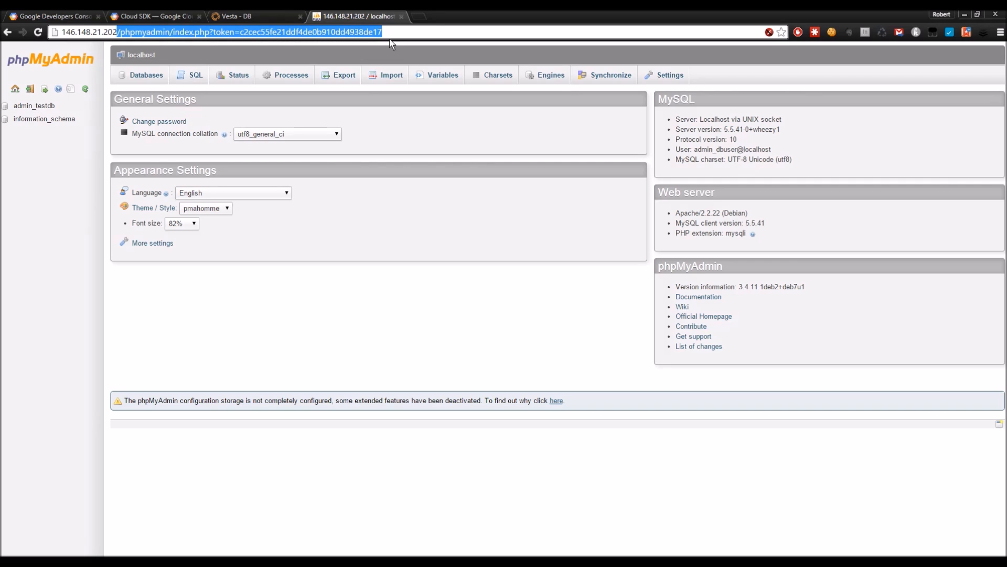
pyautogui.press('BackSpace')
pyautogui.press('Return')
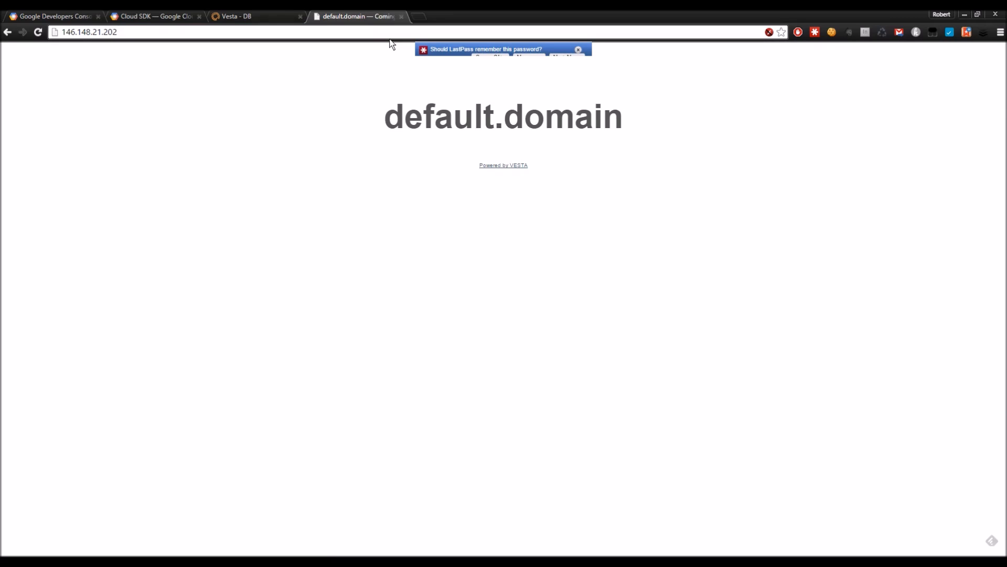
# Step: Decline LastPass's offer to save the phpMyAdmin password, leaving the 146.148.21.202 placeholder page showing
pyautogui.click(578, 50)
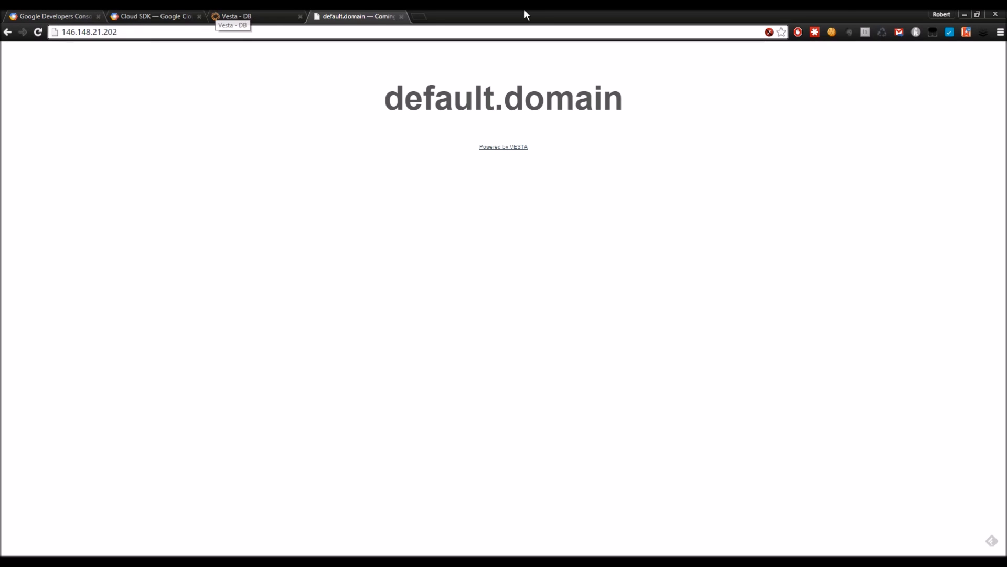
pyautogui.moveTo(1004, 5)
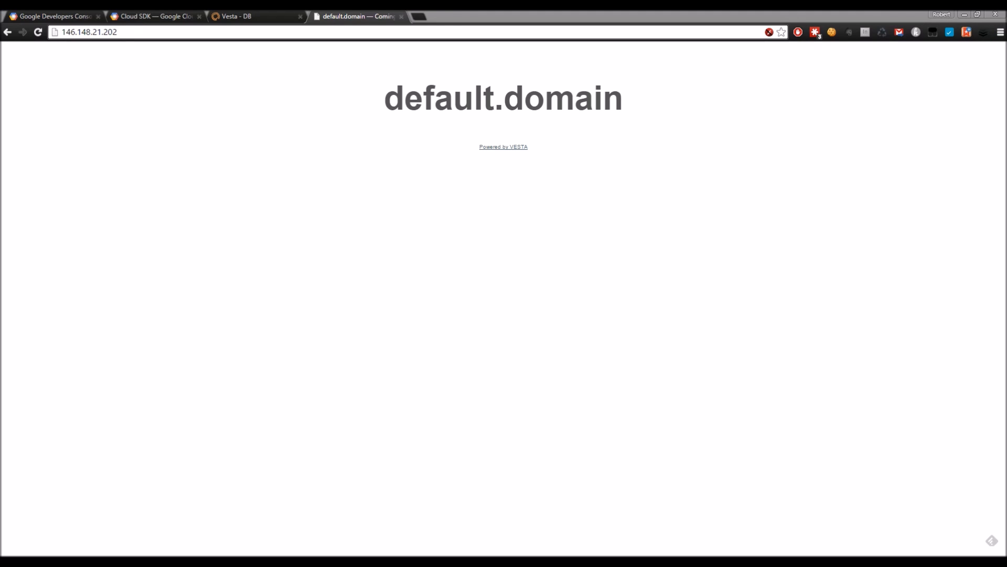
# Step: Launch Google Cloud SDK Shell from the Web Tools folder, then return to Developers Console
pyautogui.moveTo(1006, 72); pyautogui.dragTo(468, 69)
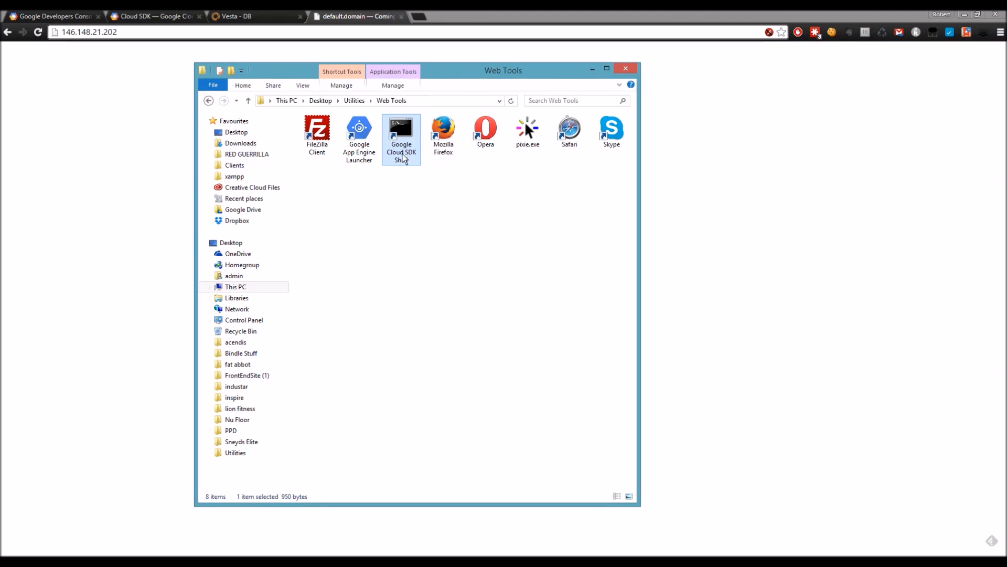
pyautogui.doubleClick(407, 134)
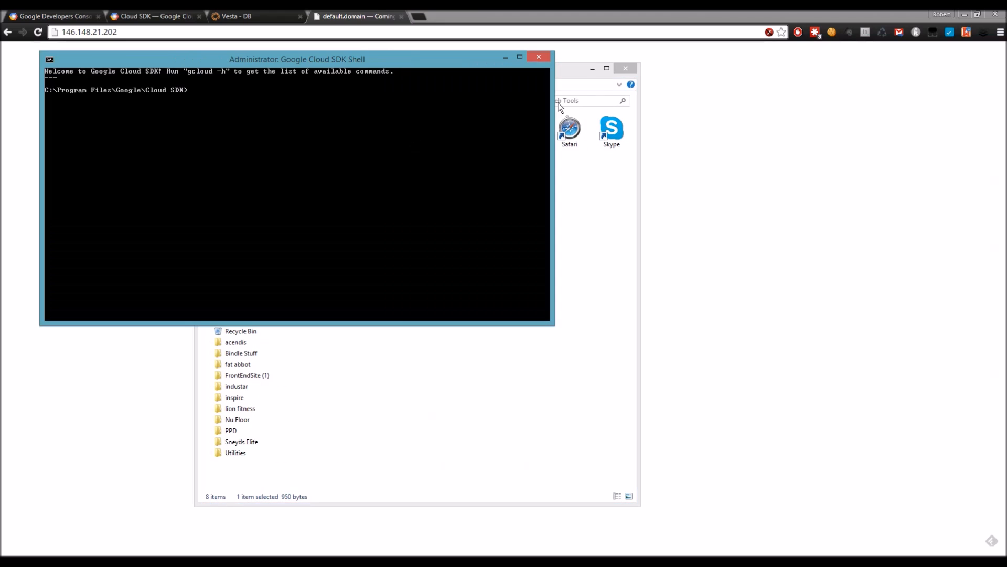
pyautogui.click(625, 67)
pyautogui.moveTo(412, 63); pyautogui.dragTo(857, 25)
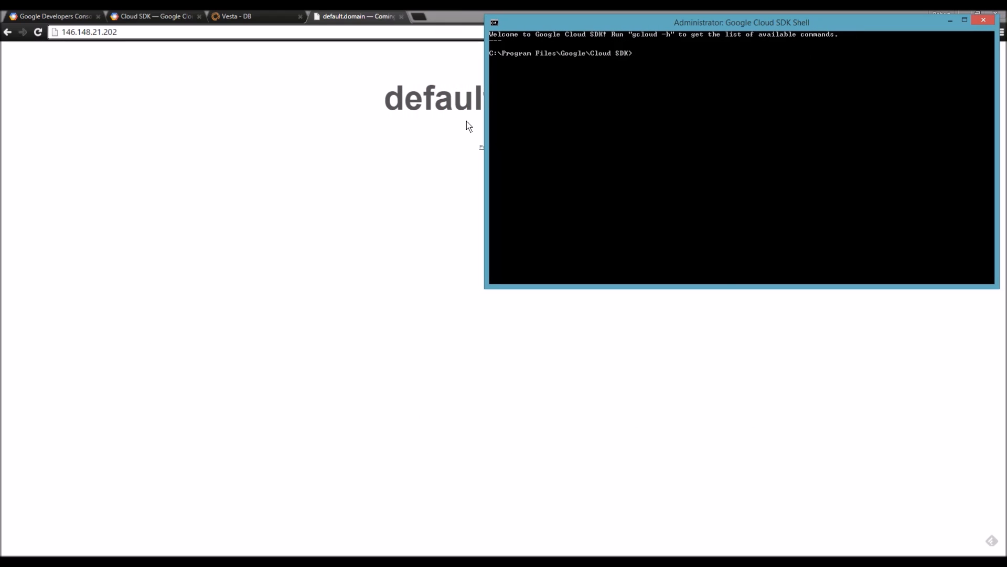
pyautogui.click(66, 16)
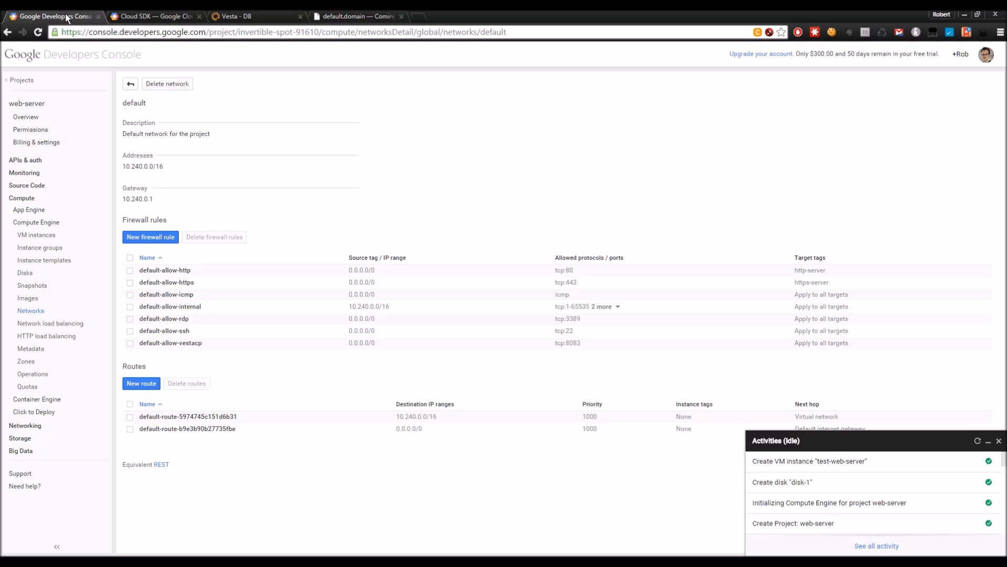
# Step: Copy the gcloud compute ssh command for test-web-server from its SSH dropdown
pyautogui.click(37, 235)
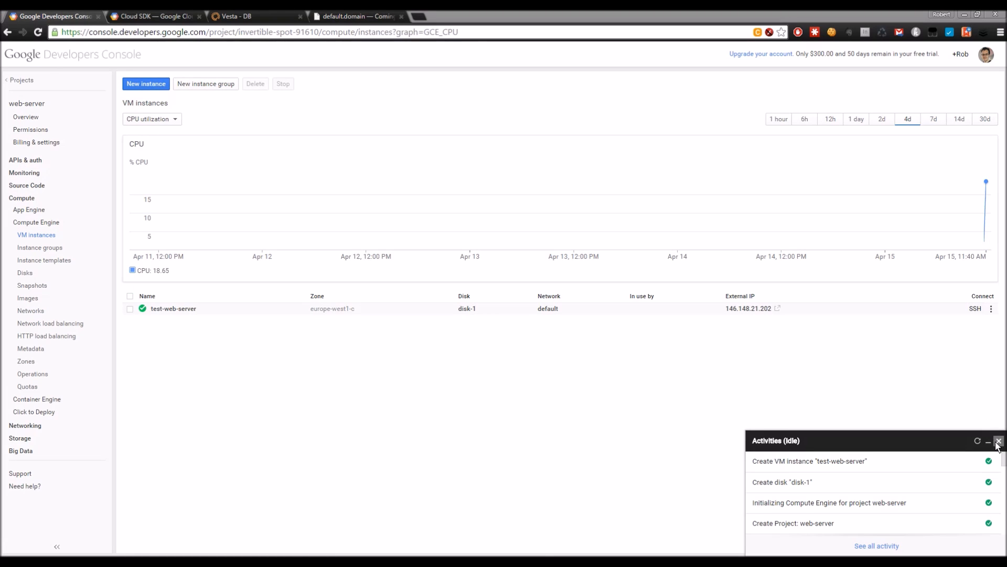
pyautogui.click(992, 309)
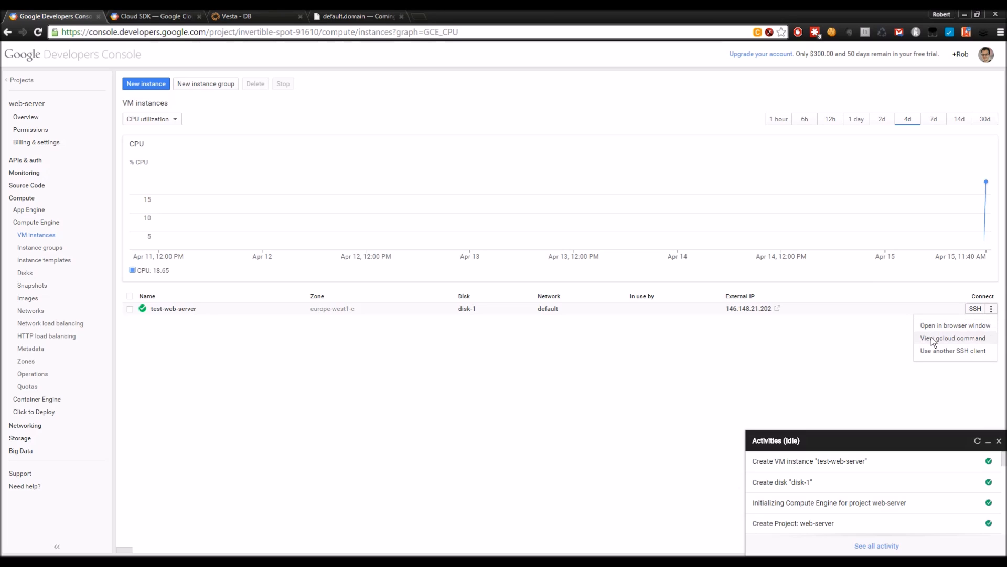
pyautogui.click(964, 338)
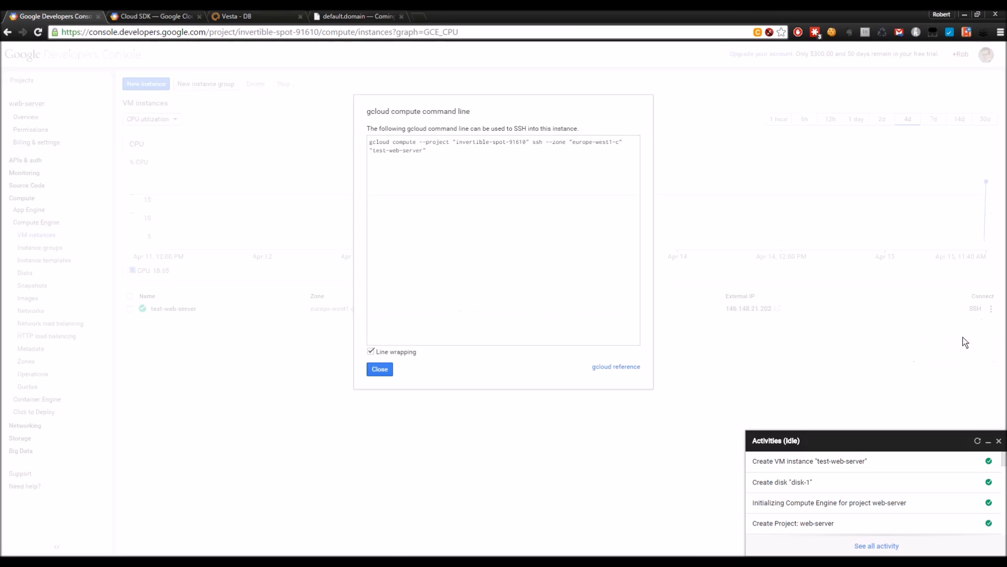
pyautogui.moveTo(426, 149); pyautogui.dragTo(369, 143)
pyautogui.hotkey('ctrl', 'c')
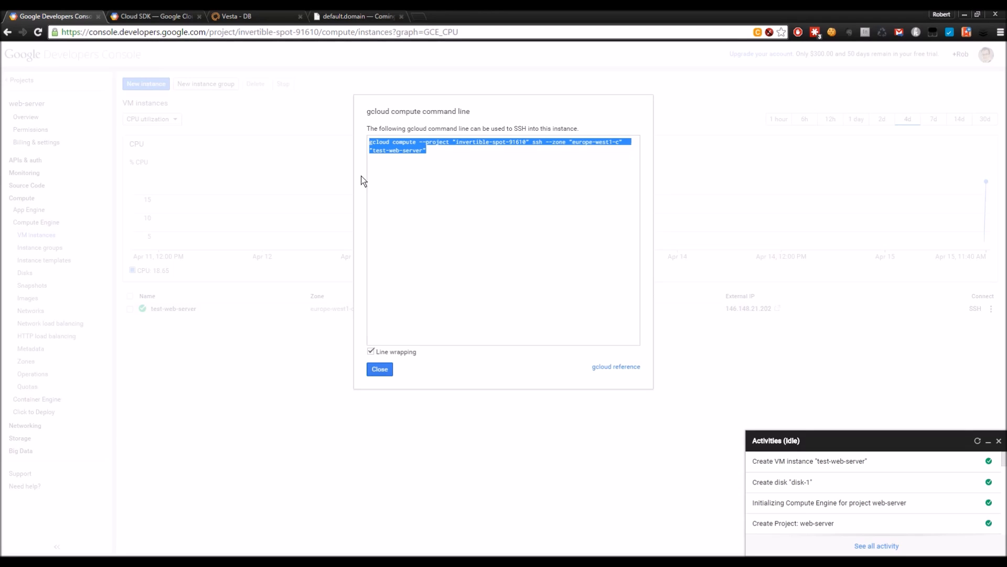
pyautogui.click(569, 561)
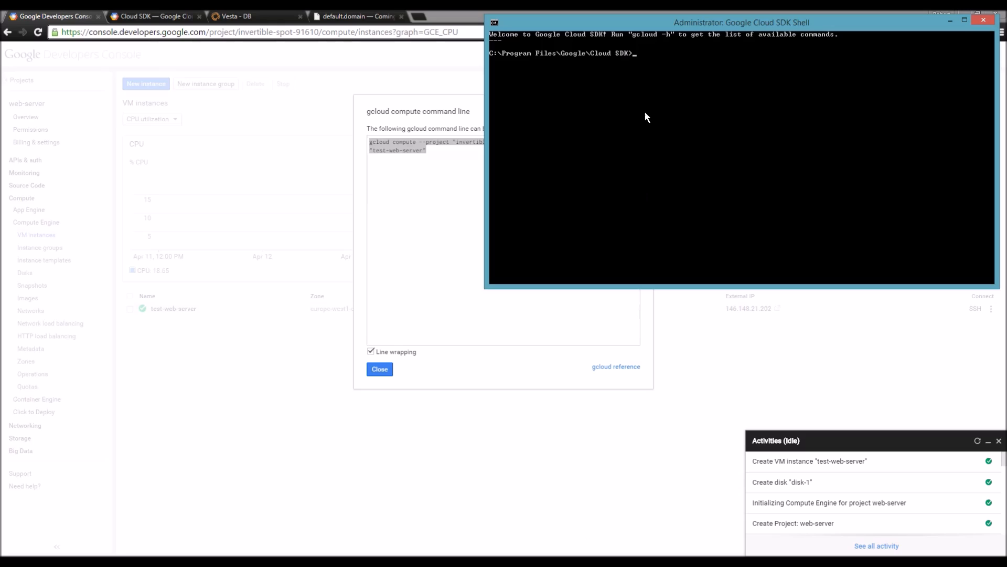
# Step: Paste and run the gcloud SSH command, protecting the new google_compute_engine key with a passphrase
pyautogui.rightClick(640, 56)
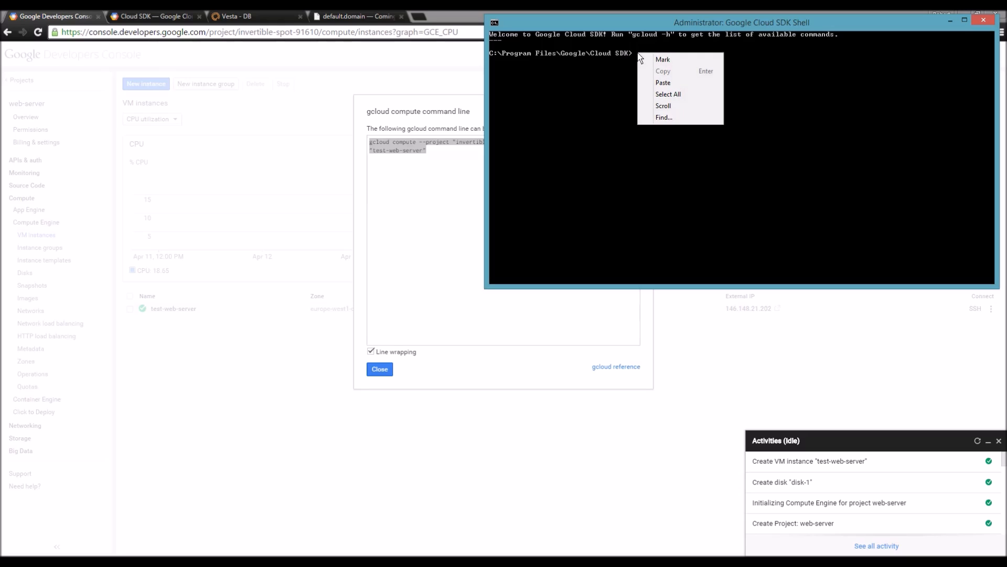
pyautogui.click(672, 83)
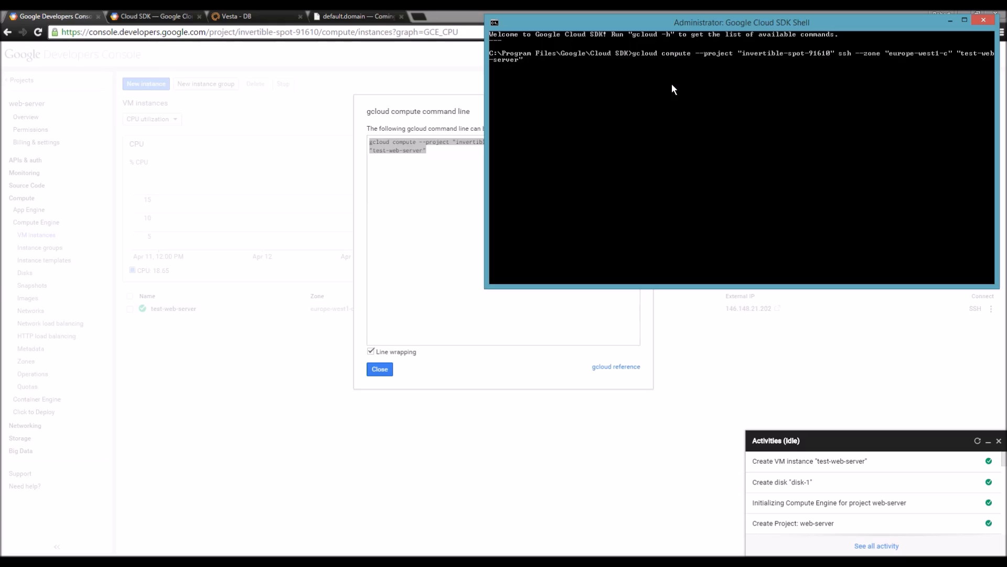
pyautogui.press('Return')
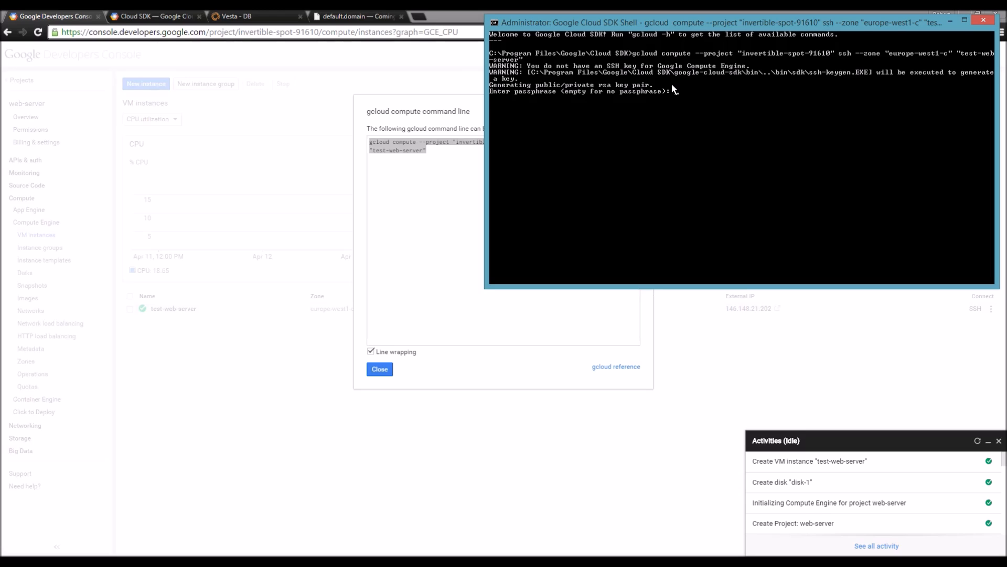
pyautogui.press('Return')
pyautogui.press('Return')
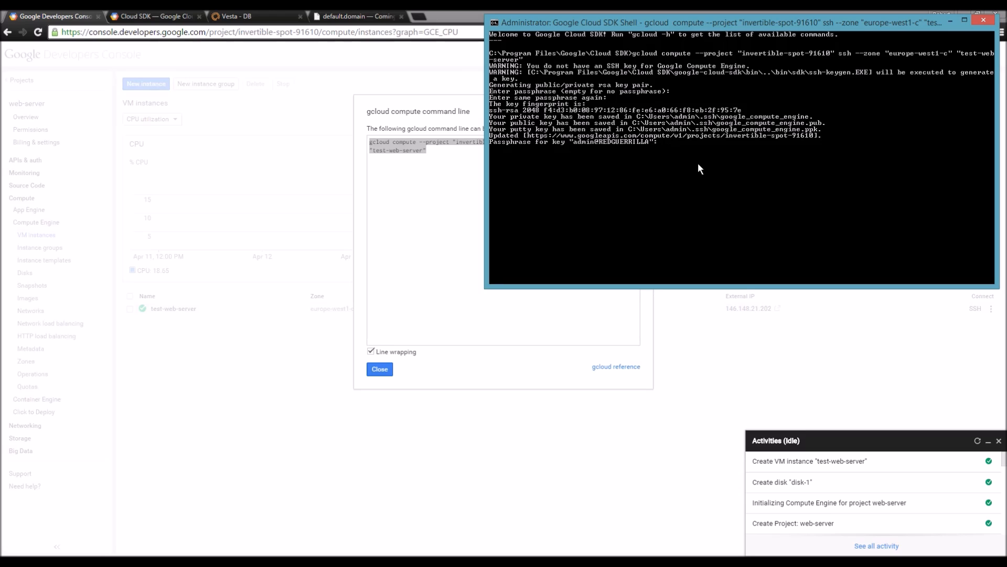
pyautogui.press('Return')
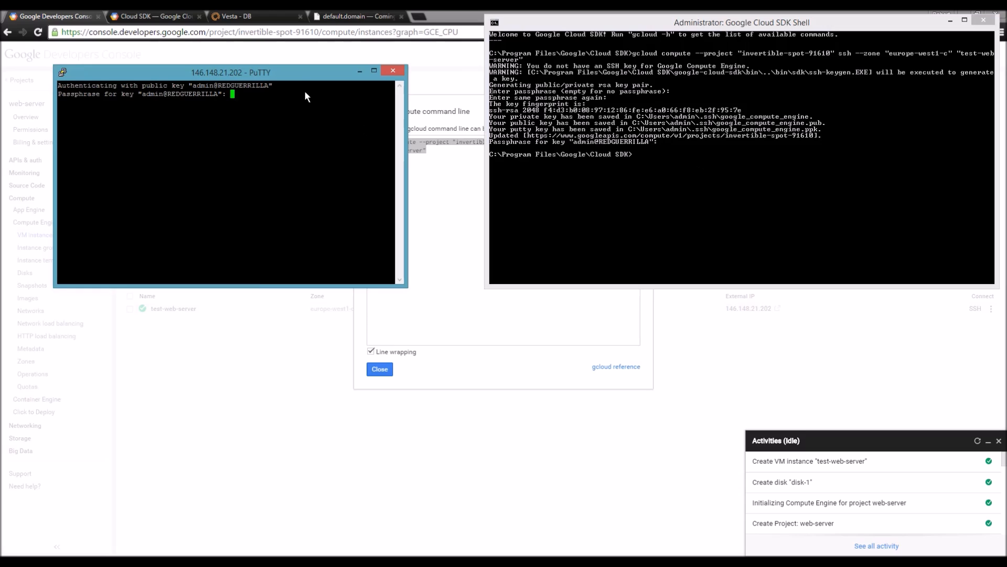
# Step: Log into test-web-server in PuTTY using the SSH key passphrase
pyautogui.moveTo(297, 73); pyautogui.dragTo(374, 80)
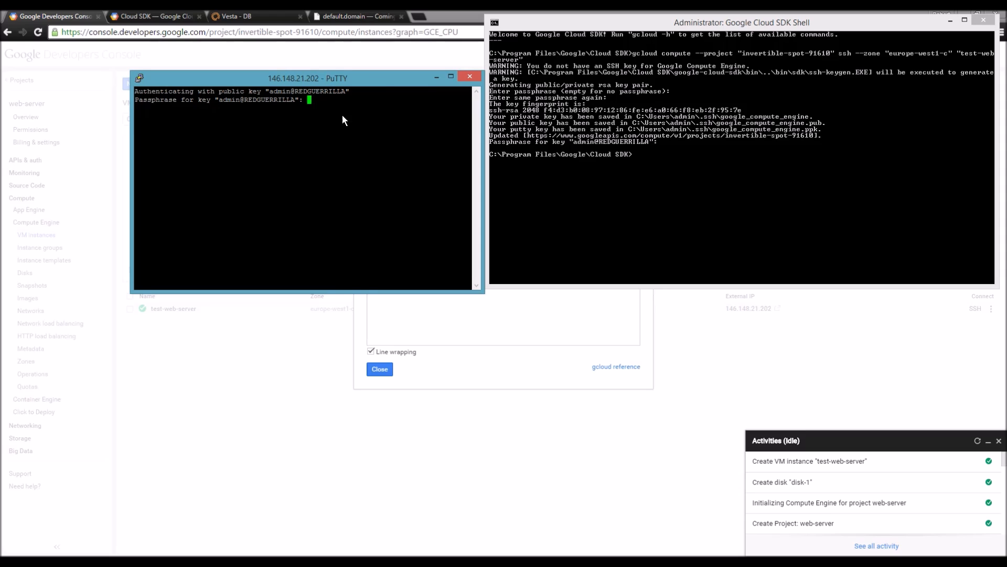
pyautogui.press('Return')
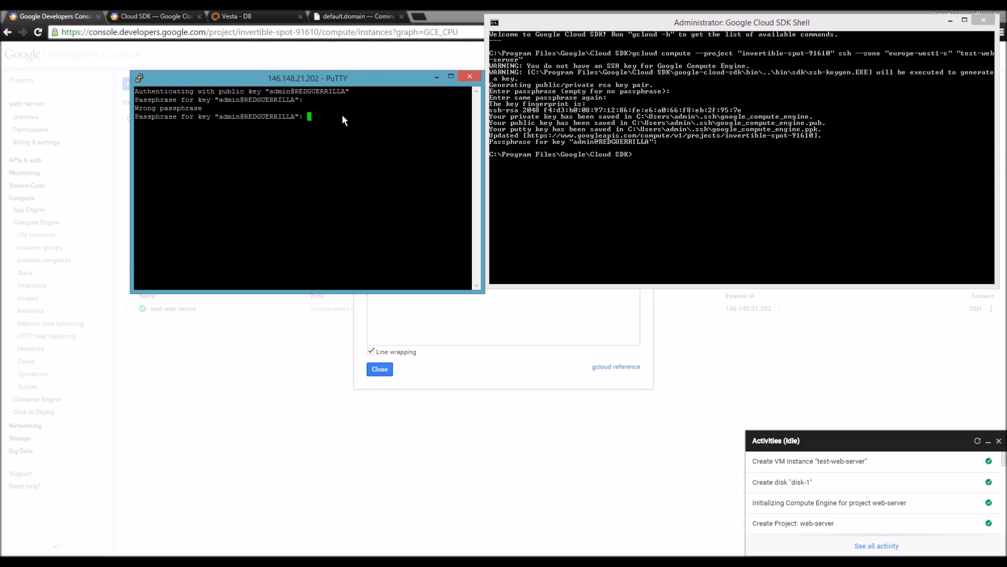
pyautogui.press('Return')
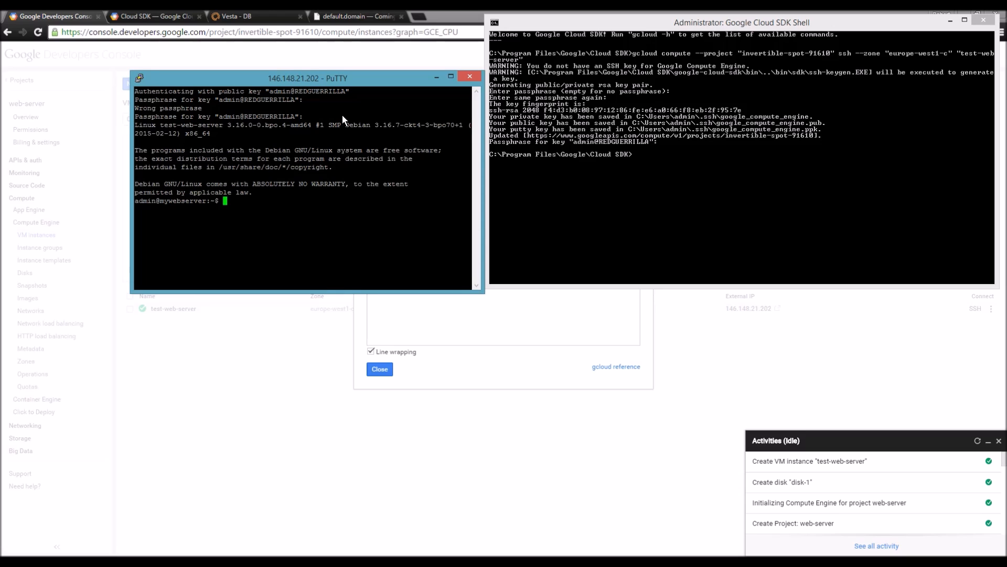
# Step: Run exit to leave the VM session and again to close the Cloud SDK Shell
pyautogui.write('exit')
pyautogui.press('Return')
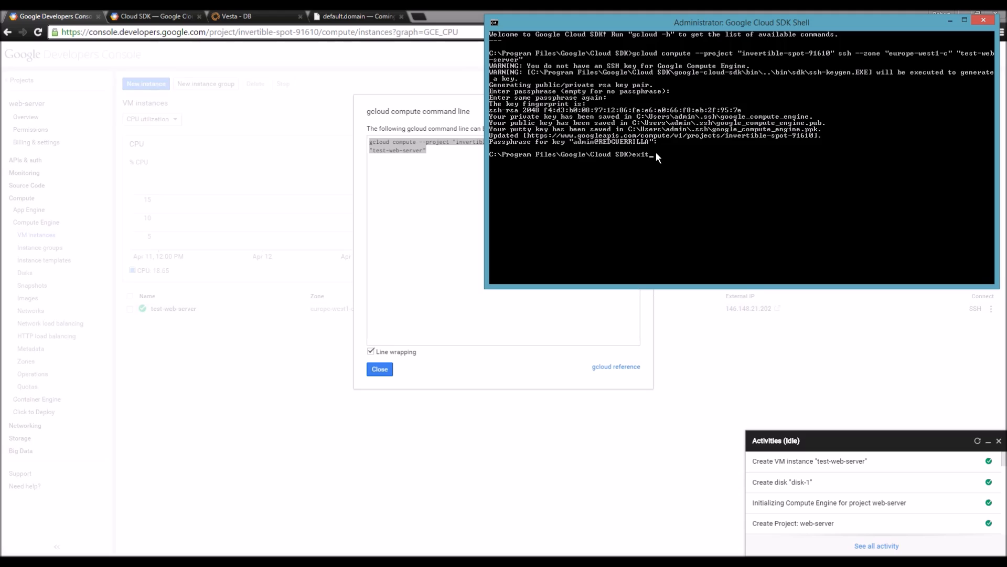
pyautogui.write('exit')
pyautogui.press('Return')
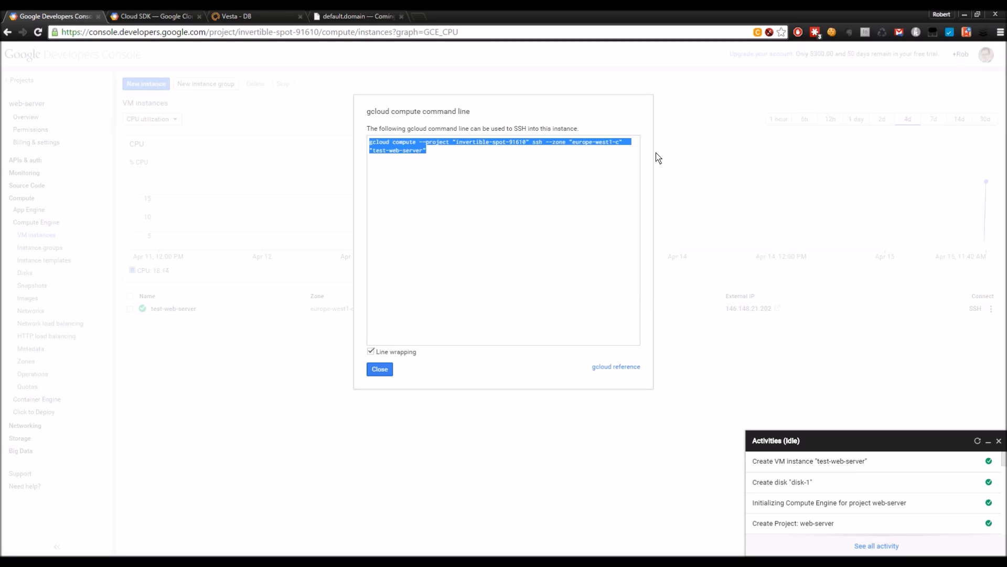
# Step: Close the gcloud command dialog, return to the default.domain tab, and move FileZilla left
pyautogui.click(384, 371)
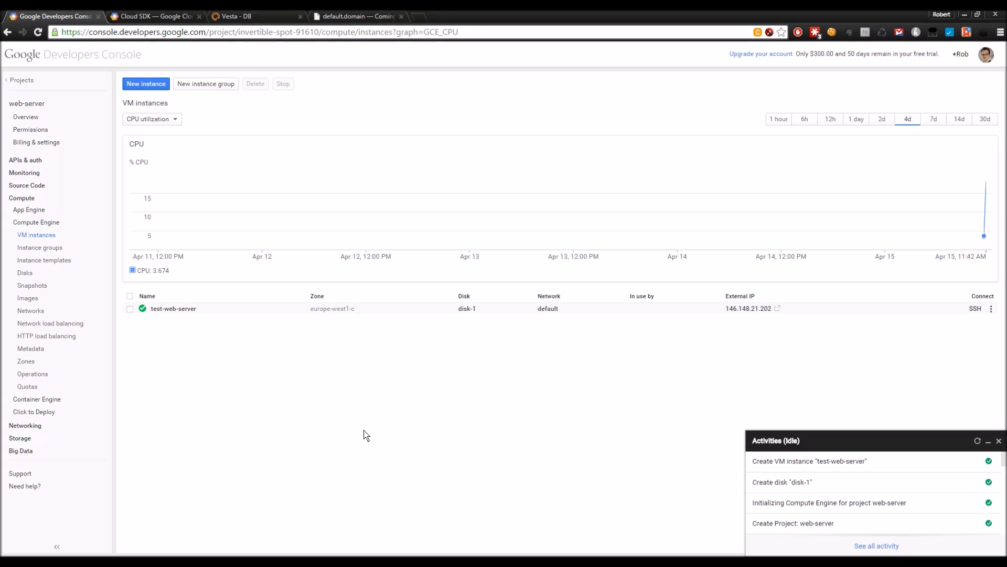
pyautogui.click(373, 17)
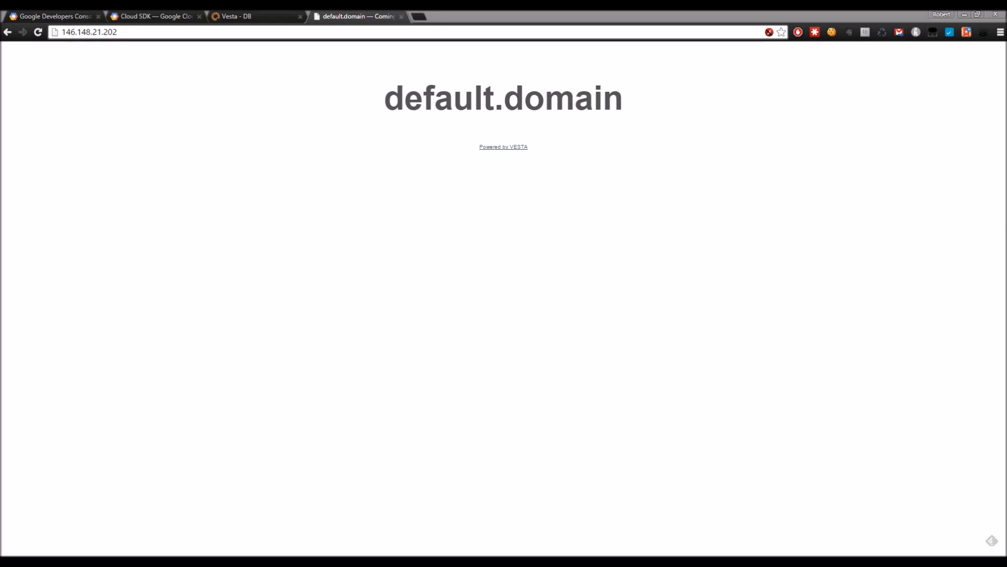
pyautogui.moveTo(671, 38); pyautogui.dragTo(168, 29)
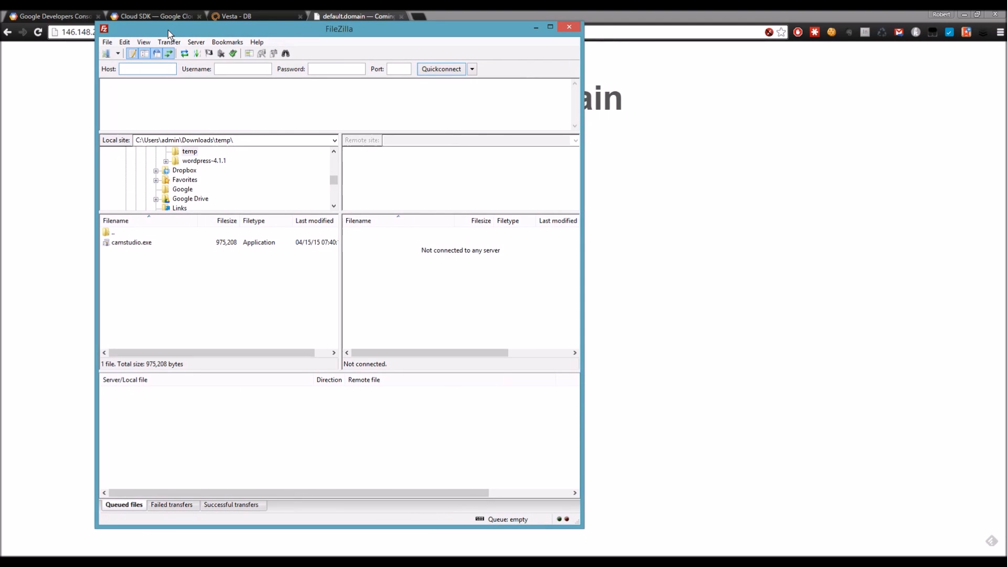
# Step: Make the FileZilla window wider and shorter, then open Edit > Settings
pyautogui.moveTo(585, 528); pyautogui.dragTo(646, 484)
pyautogui.moveTo(440, 38); pyautogui.dragTo(429, 64)
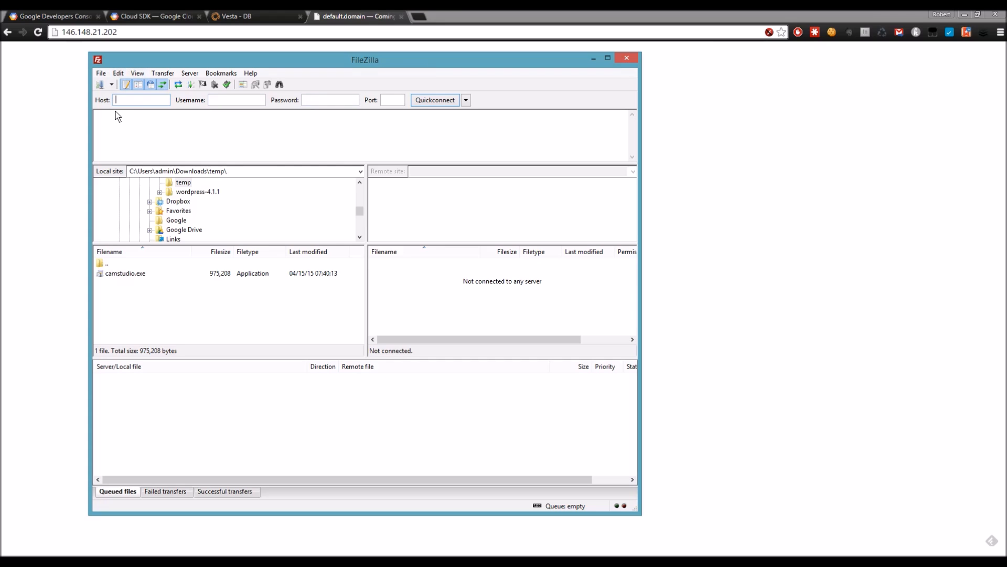
pyautogui.click(118, 75)
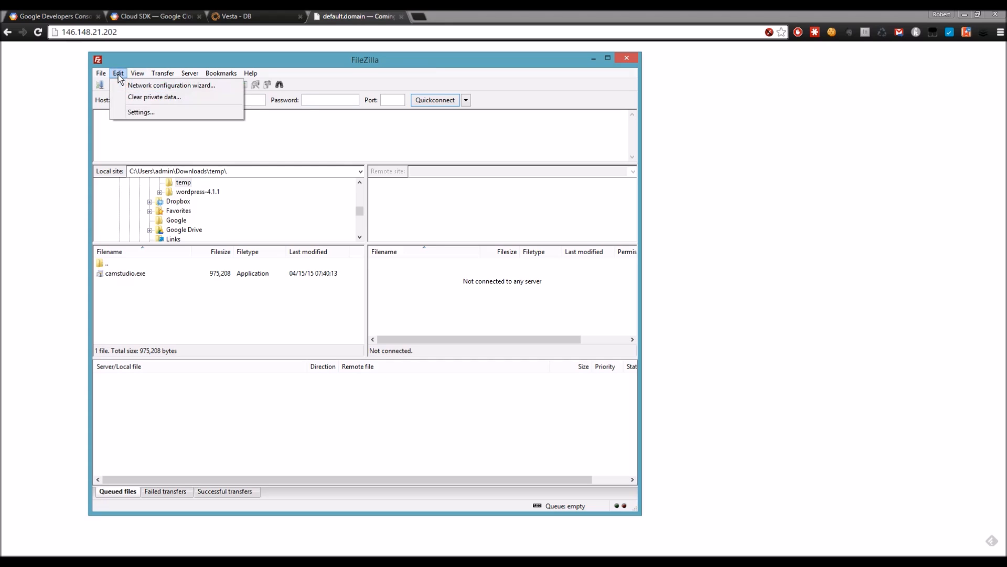
pyautogui.click(146, 111)
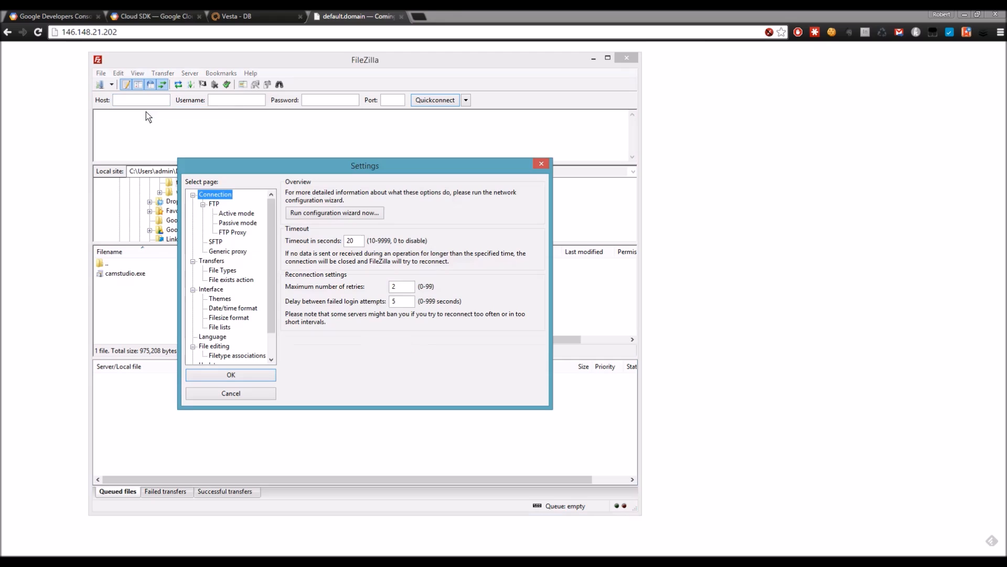
# Step: On the SFTP settings page, add the google_compute_engine private key from the .ssh folder
pyautogui.click(216, 242)
pyautogui.moveTo(303, 171); pyautogui.dragTo(301, 124)
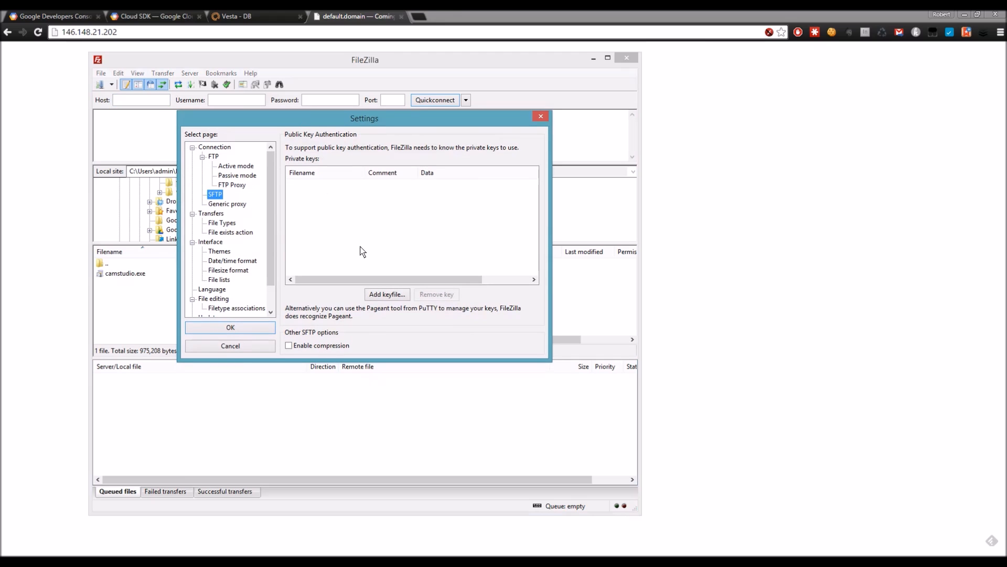
pyautogui.click(388, 295)
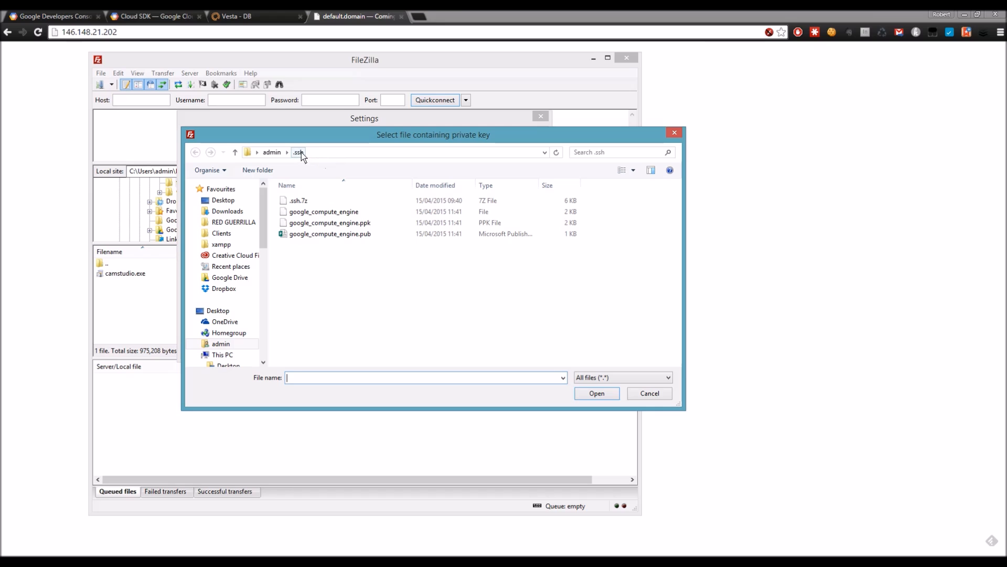
pyautogui.moveTo(322, 138); pyautogui.dragTo(281, 135)
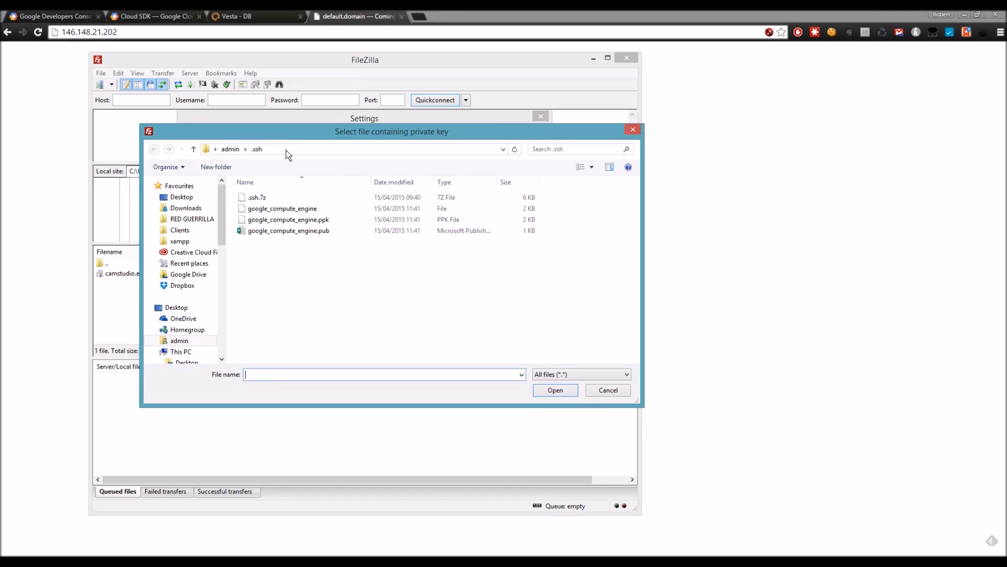
pyautogui.click(285, 150)
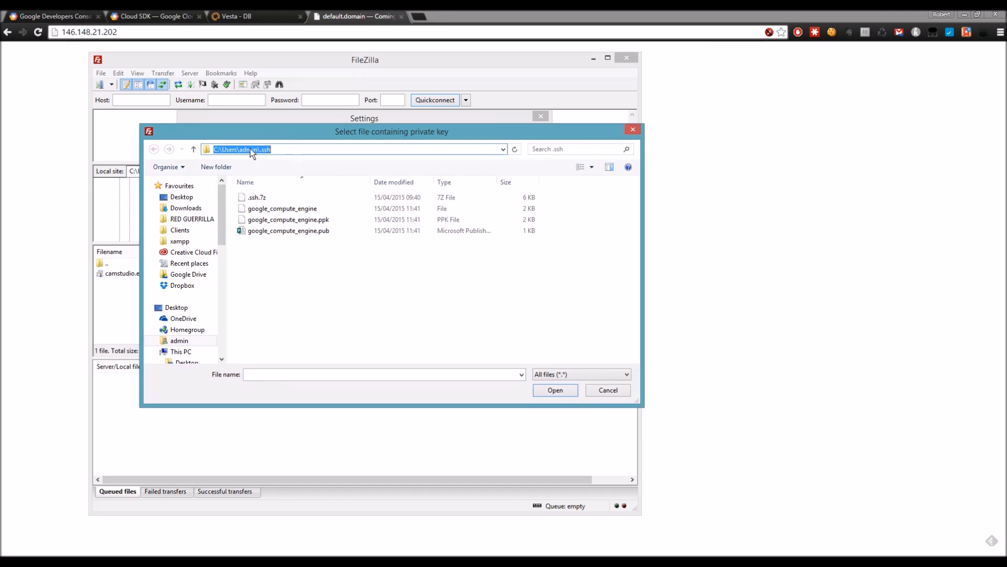
pyautogui.click(312, 249)
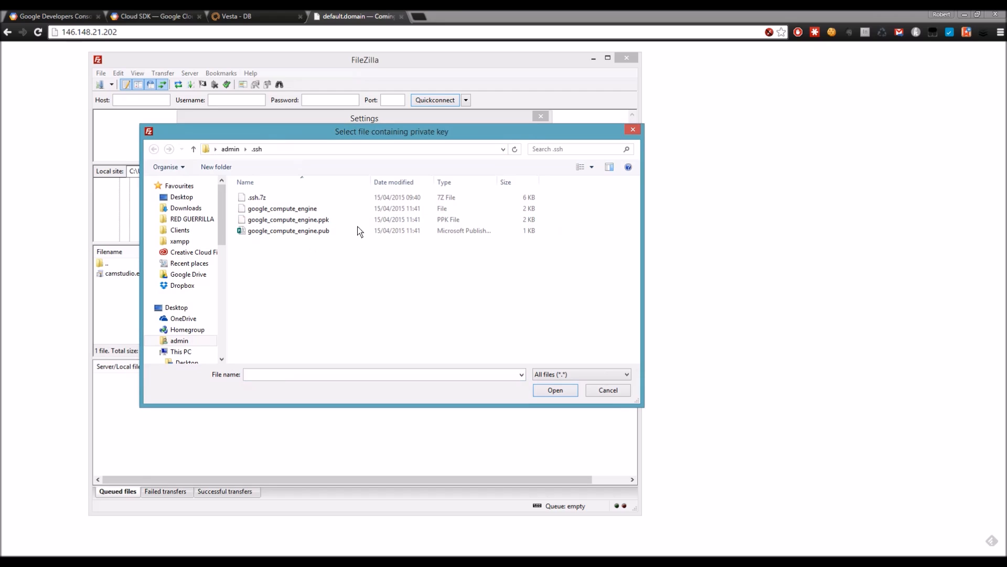
pyautogui.click(303, 210)
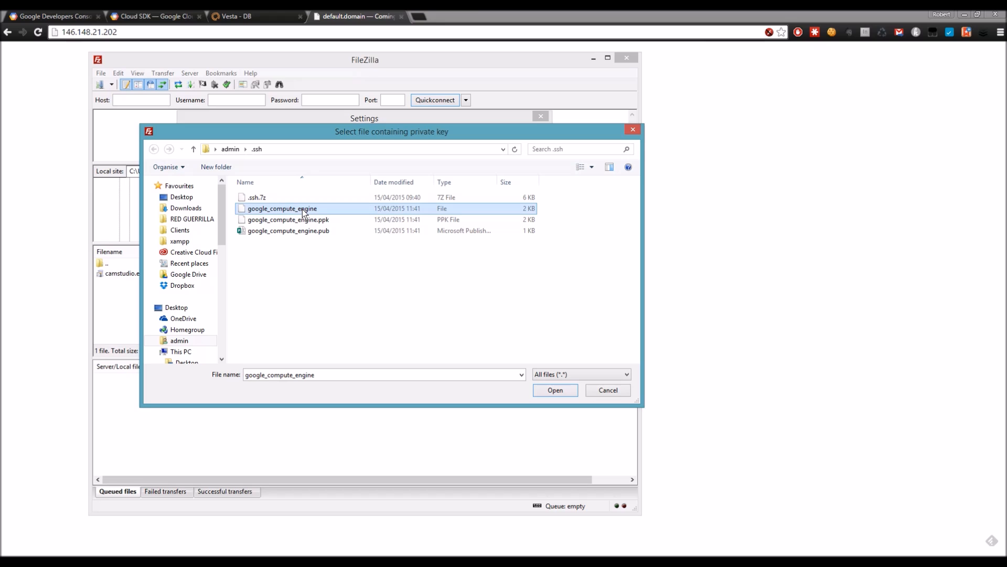
pyautogui.click(556, 391)
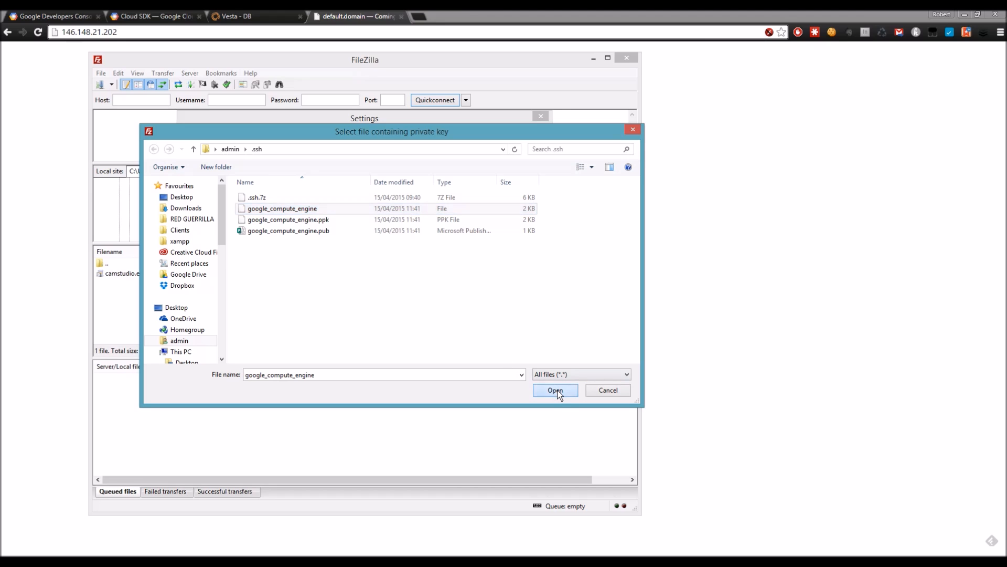
# Step: Convert the key with its password to google_compute_engine_testwebserver.ppk and confirm the settings
pyautogui.moveTo(546, 256); pyautogui.dragTo(450, 198)
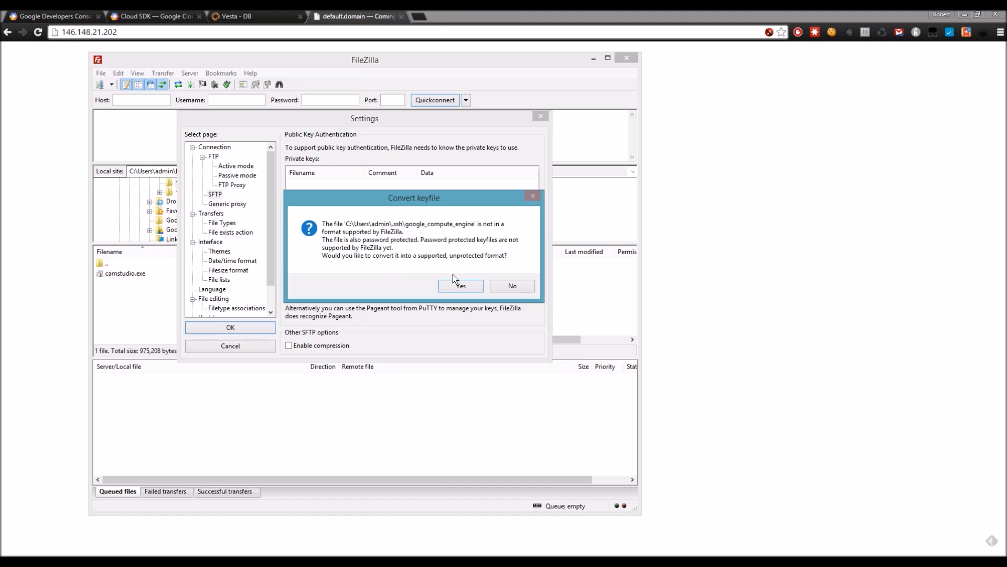
pyautogui.click(461, 286)
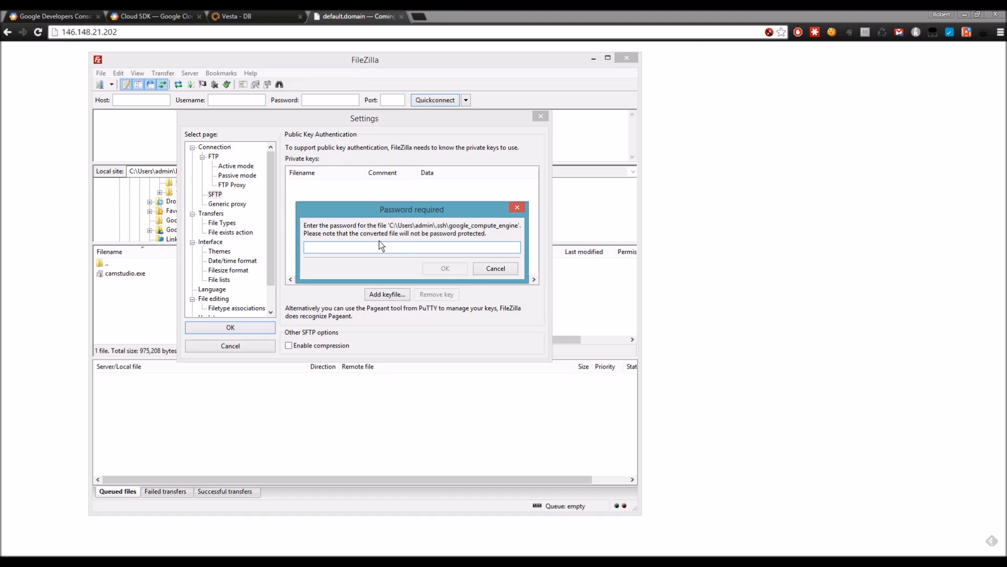
pyautogui.write('********')
pyautogui.click(454, 269)
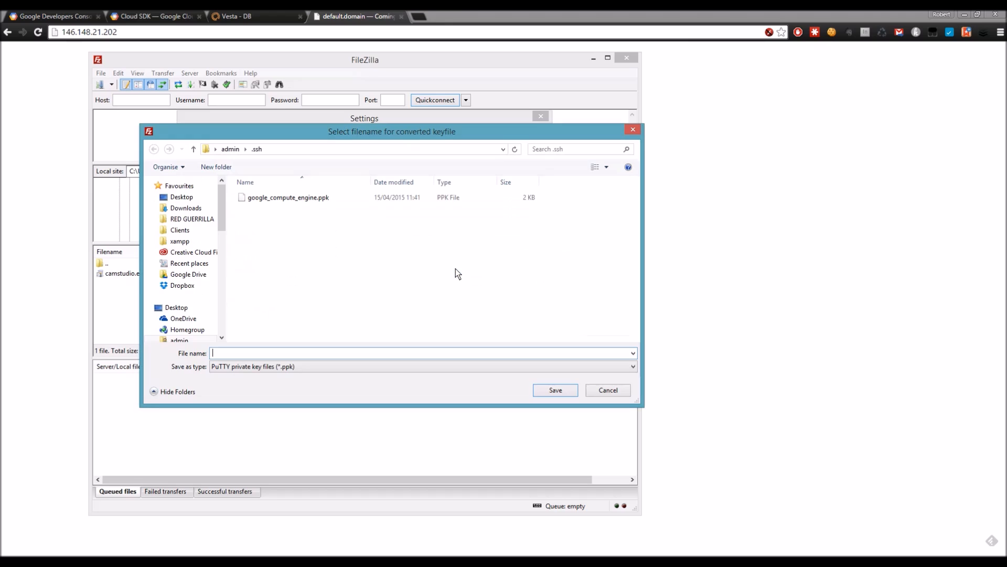
pyautogui.click(311, 199)
pyautogui.click(307, 349)
pyautogui.write('_')
pyautogui.click(556, 392)
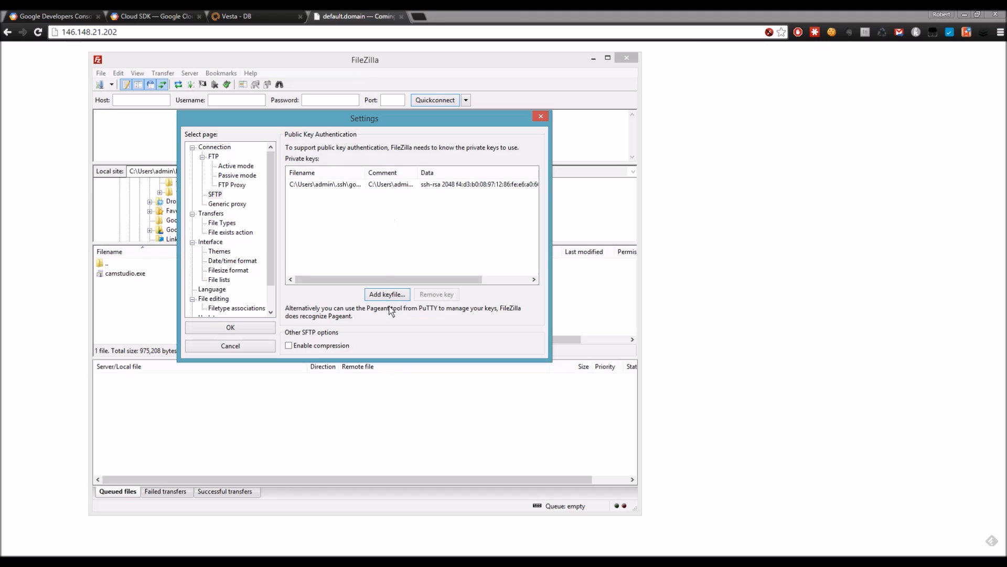
pyautogui.click(353, 186)
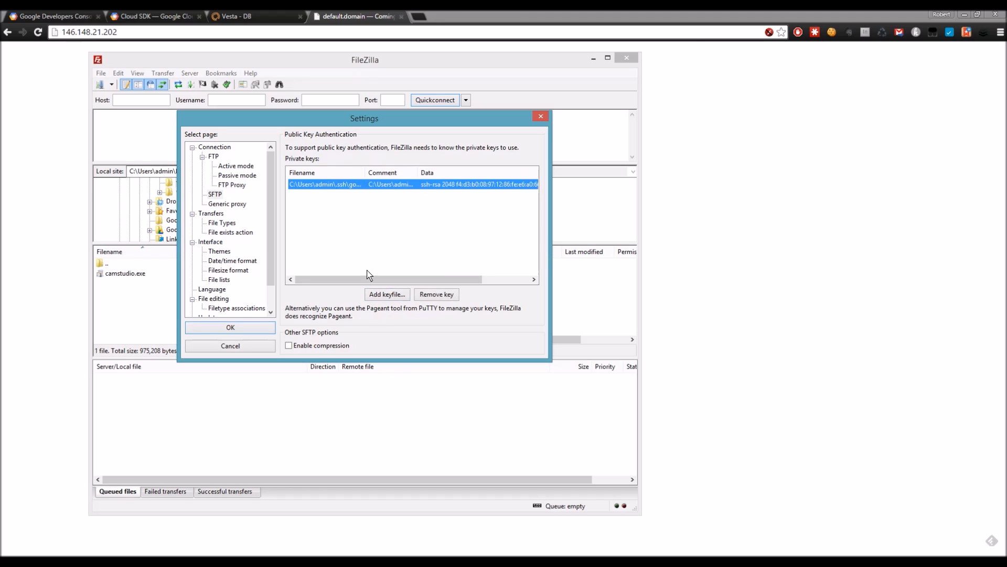
pyautogui.click(248, 326)
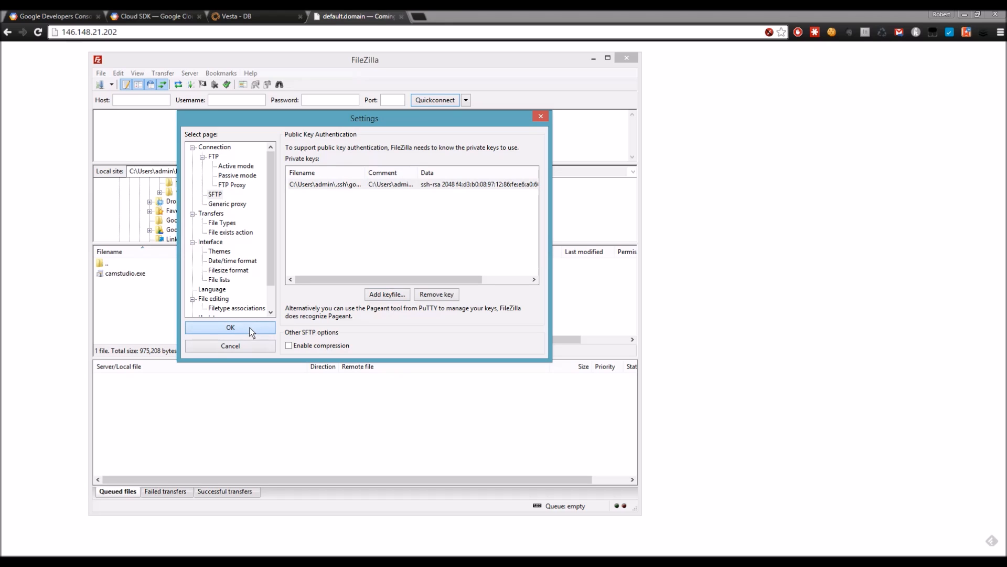
pyautogui.click(249, 328)
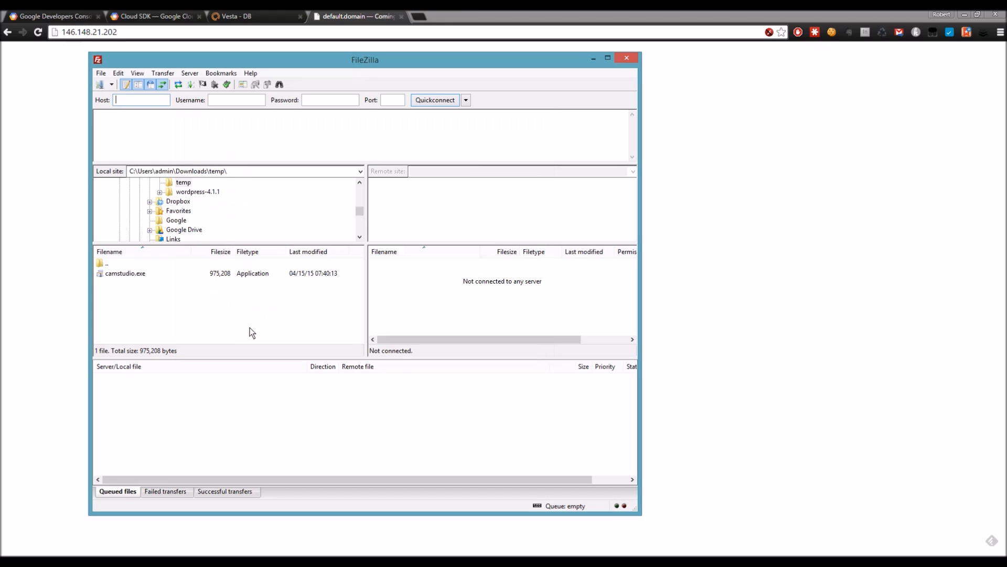
# Step: Quickconnect over SFTP to 146.148.21.202 as user admin, always trusting the host key
pyautogui.click(143, 100)
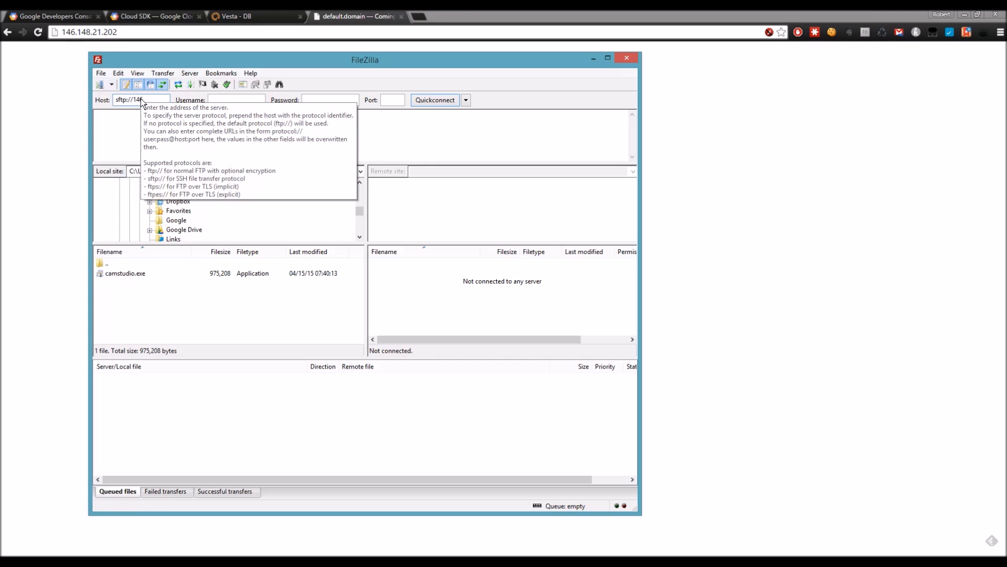
pyautogui.write('.148.21.202')
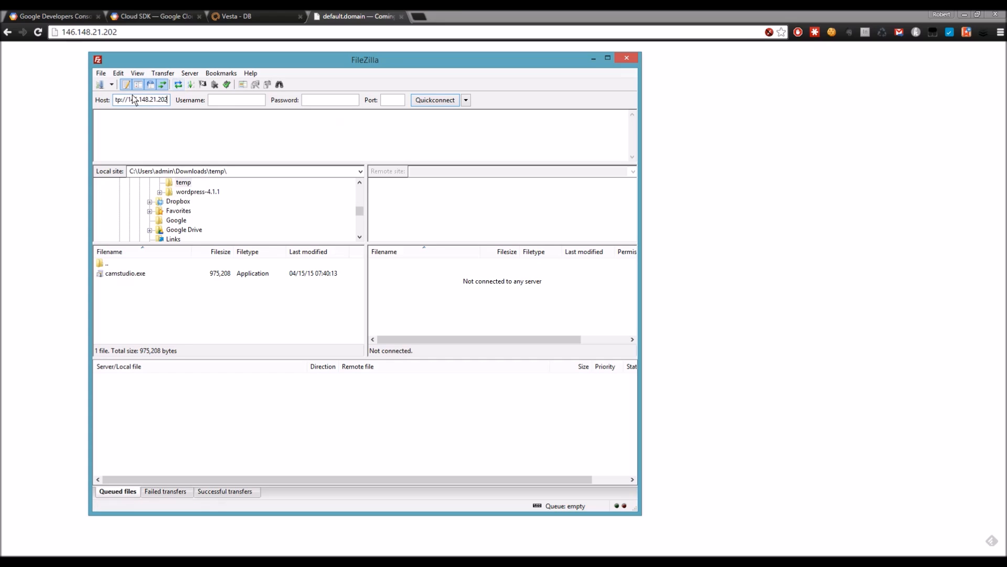
pyautogui.click(233, 100)
pyautogui.write('admin')
pyautogui.click(433, 104)
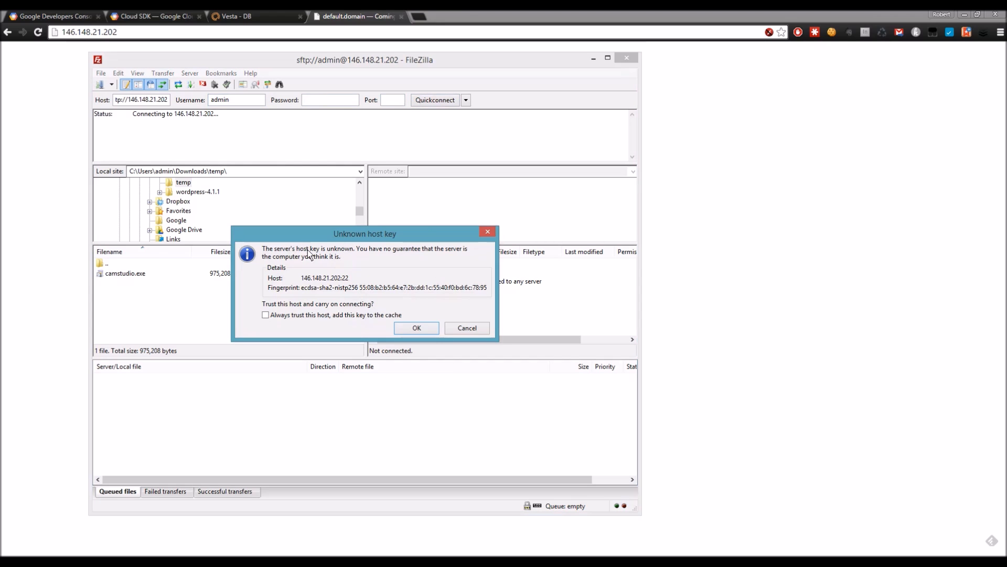
pyautogui.click(326, 316)
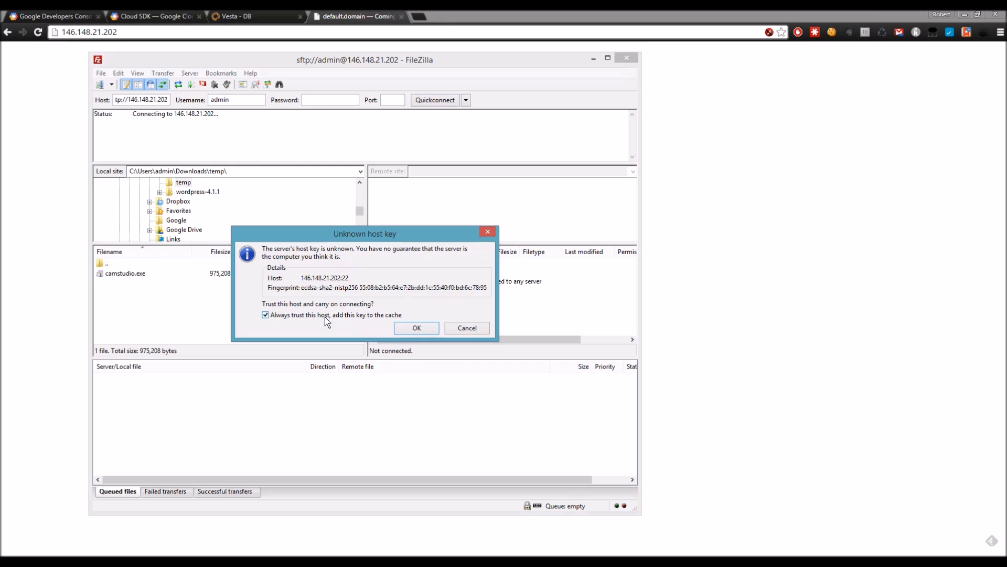
pyautogui.click(417, 328)
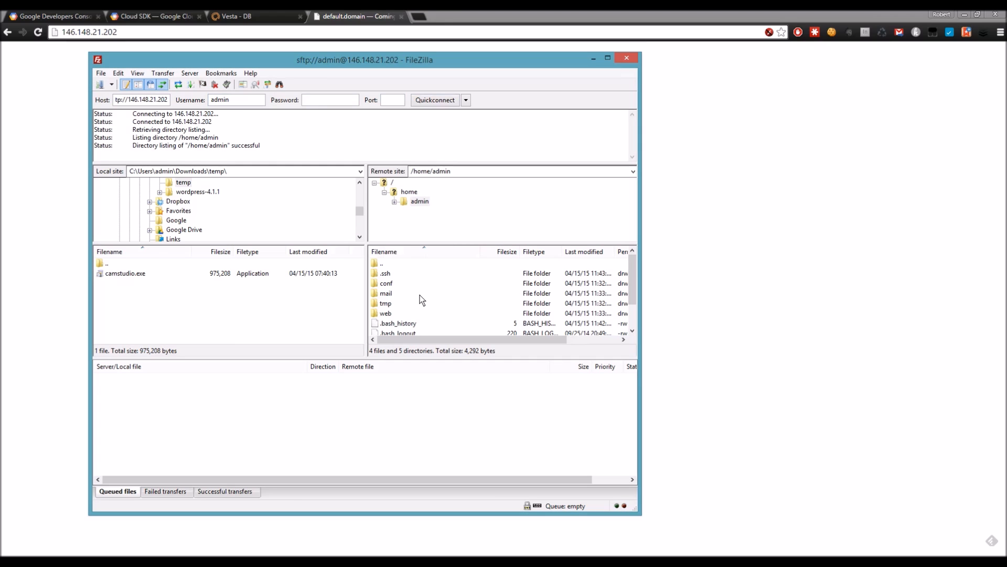
# Step: Enlarge the FileZilla window and open the local wordpress-4.1.1\wordpress folder
pyautogui.moveTo(377, 64); pyautogui.dragTo(375, 37)
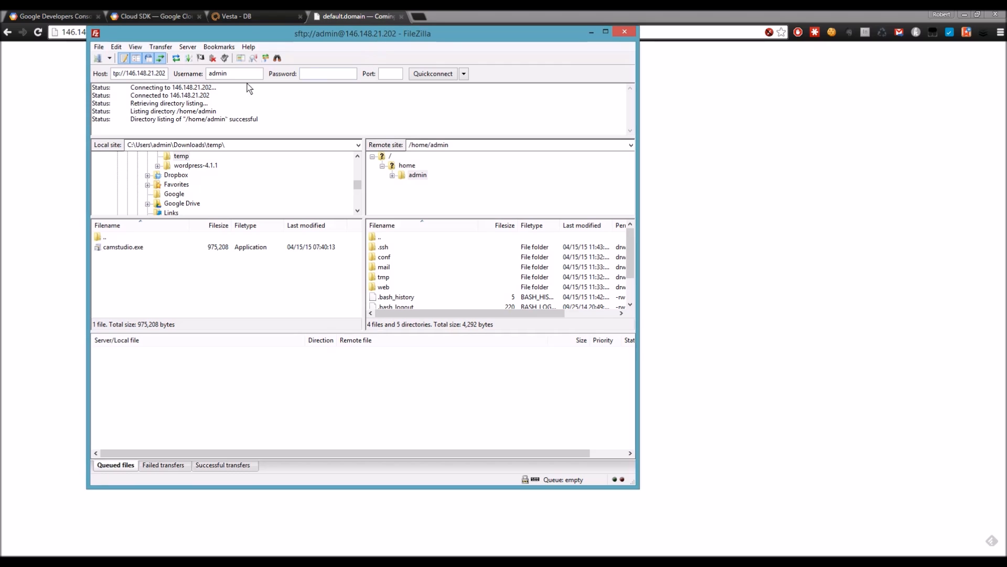
pyautogui.moveTo(638, 487); pyautogui.dragTo(658, 522)
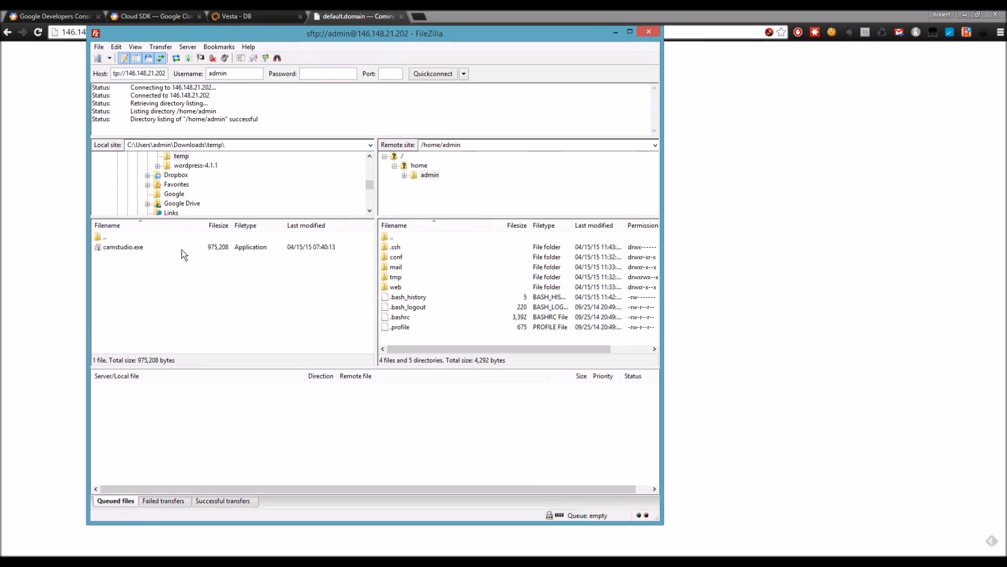
pyautogui.click(185, 167)
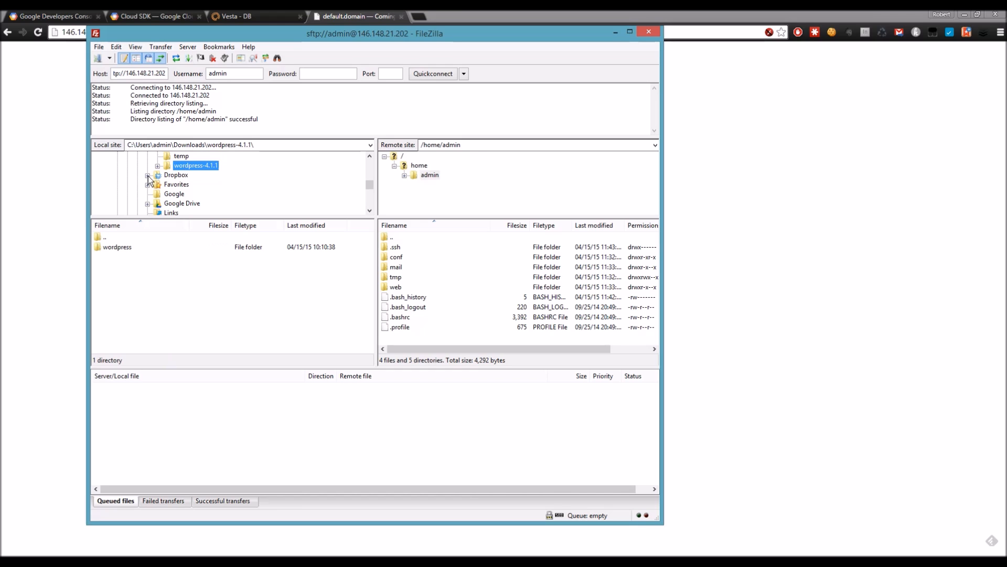
pyautogui.doubleClick(124, 248)
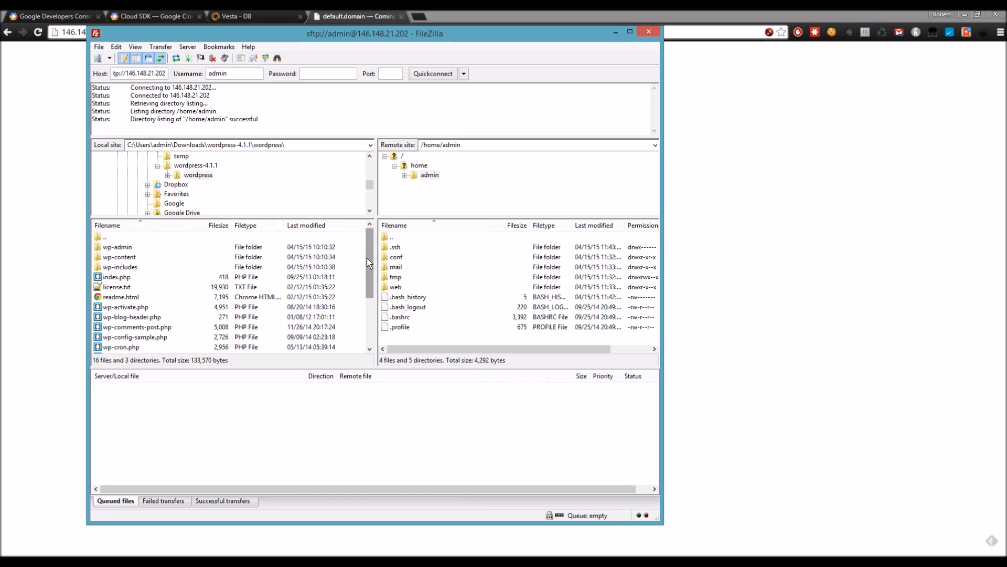
pyautogui.moveTo(366, 257)
pyautogui.mouseDown()
pyautogui.moveTo(367, 327)
pyautogui.moveTo(367, 252)
pyautogui.mouseUp()
# Step: Open remote web > default.domain > public_html and select its index.html and robots.txt
pyautogui.doubleClick(395, 287)
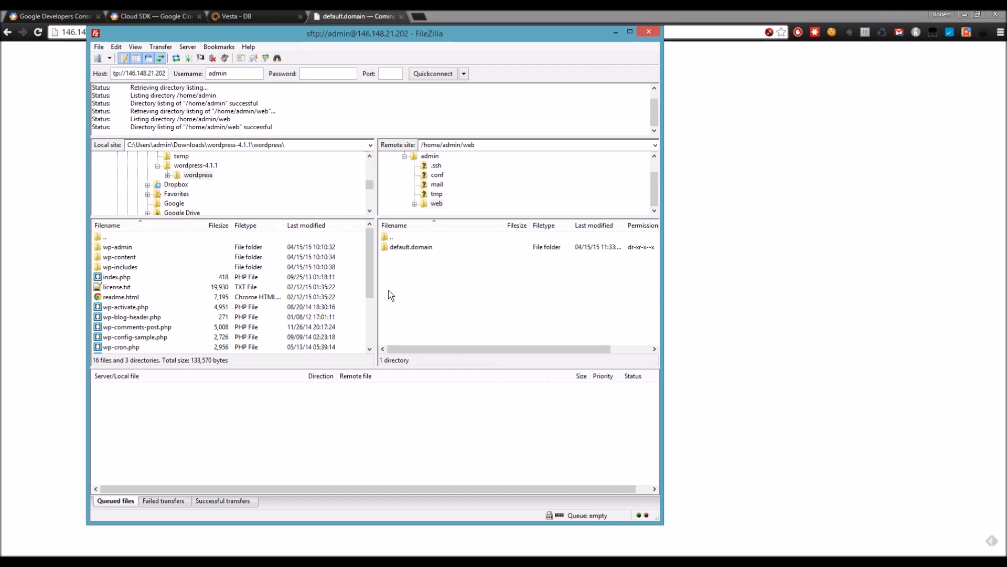
pyautogui.doubleClick(410, 247)
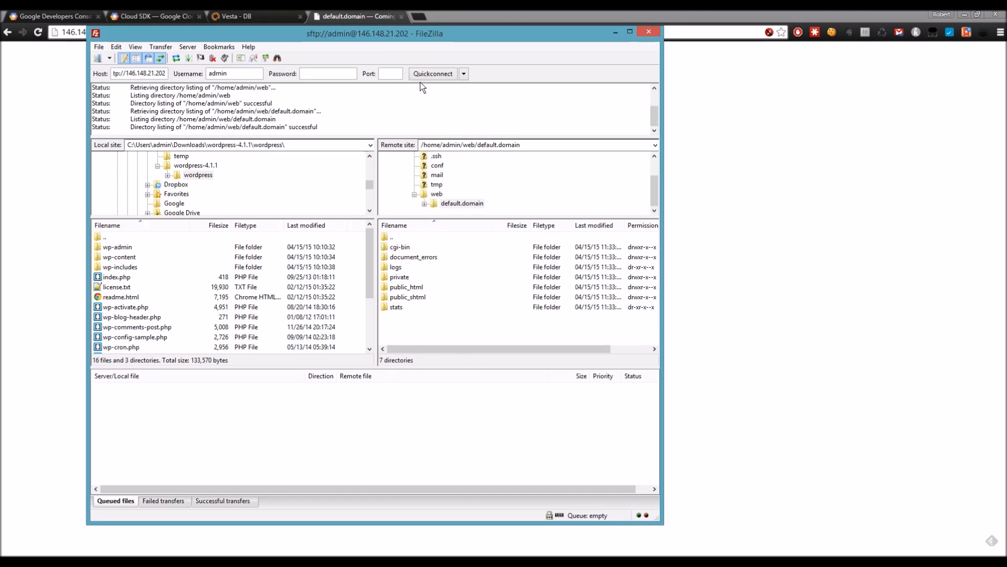
pyautogui.moveTo(411, 39); pyautogui.dragTo(473, 40)
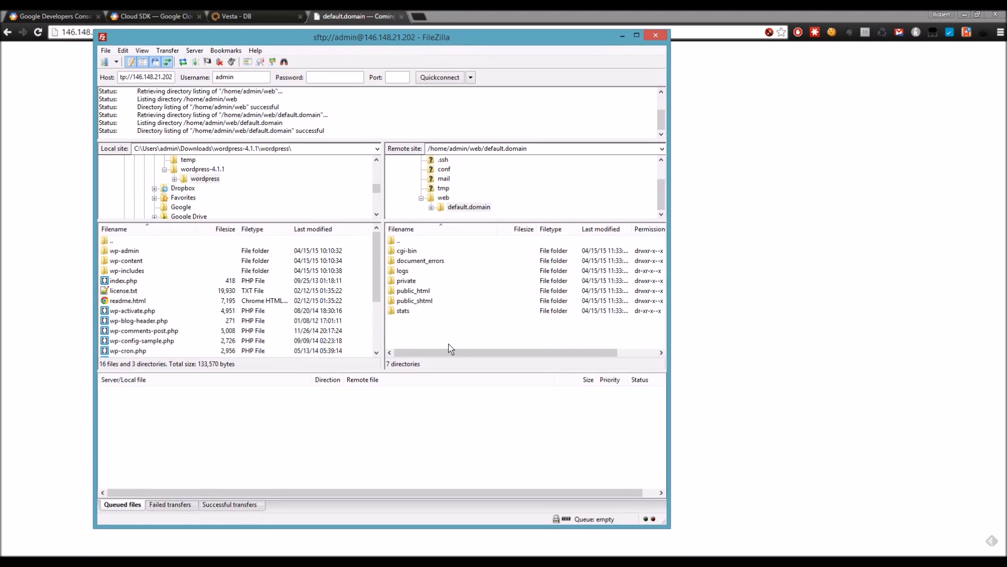
pyautogui.doubleClick(421, 291)
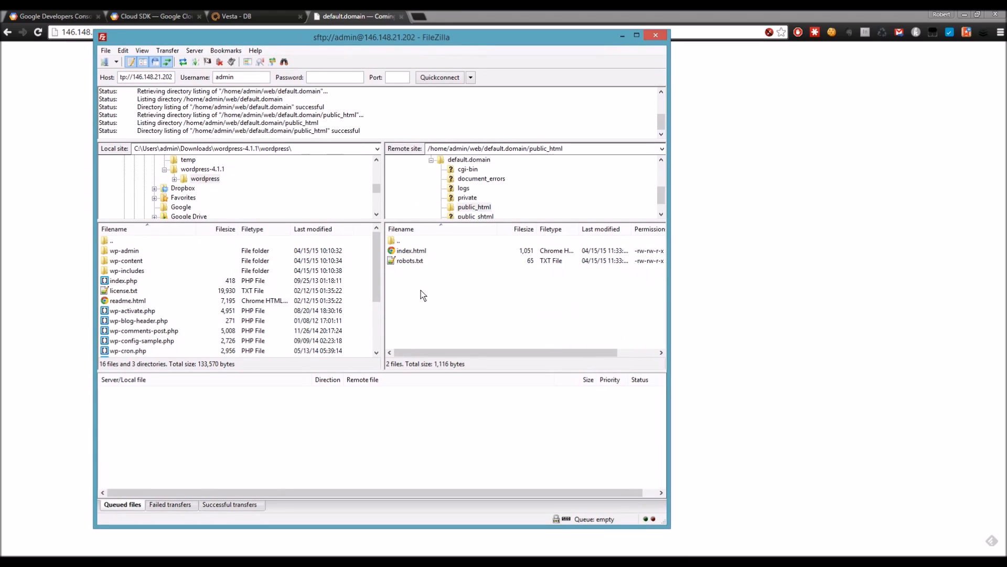
pyautogui.moveTo(423, 272); pyautogui.dragTo(420, 254)
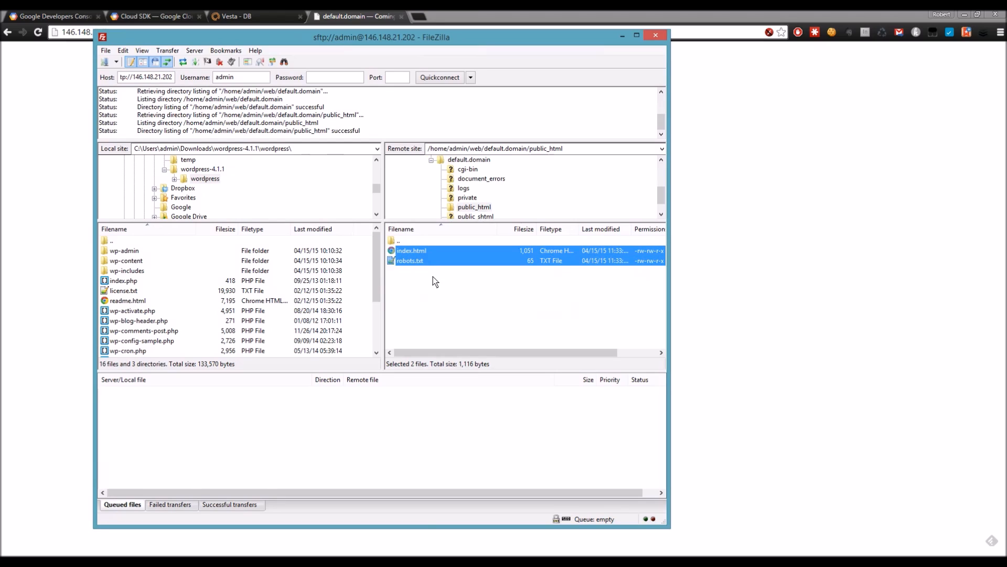
# Step: Delete index.html and robots.txt remotely and upload all local WordPress files into public_html
pyautogui.press('Delete')
pyautogui.press('Return')
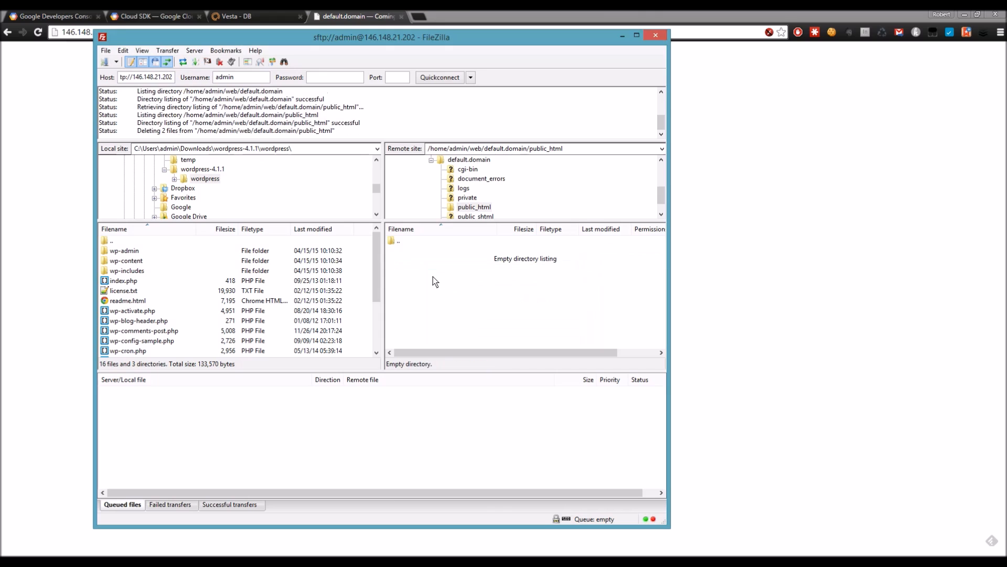
pyautogui.click(128, 251)
pyautogui.scroll(-3, 153, 291)
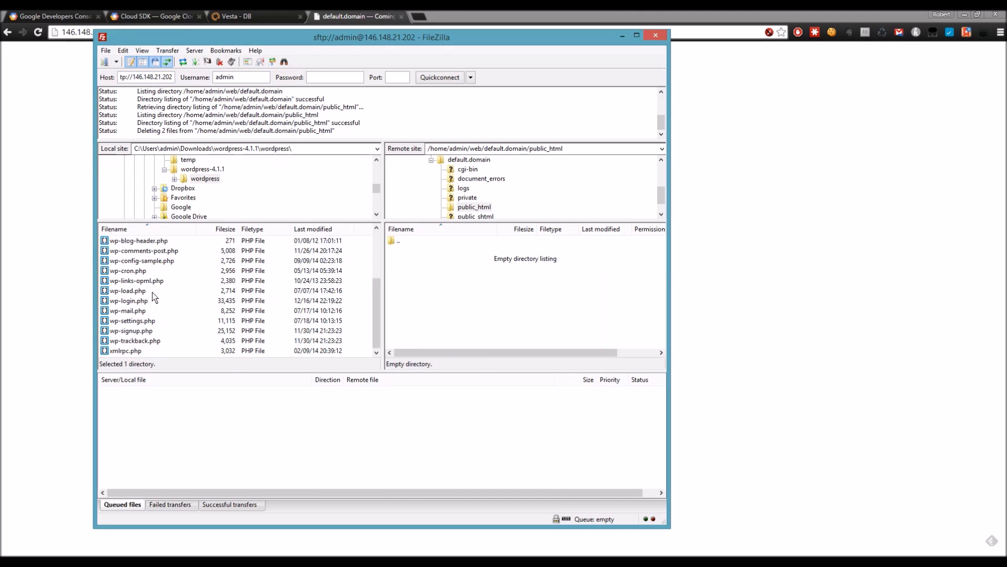
pyautogui.keyDown('shift'); pyautogui.click(128, 349); pyautogui.keyUp('shift')
pyautogui.scroll(3, 146, 314)
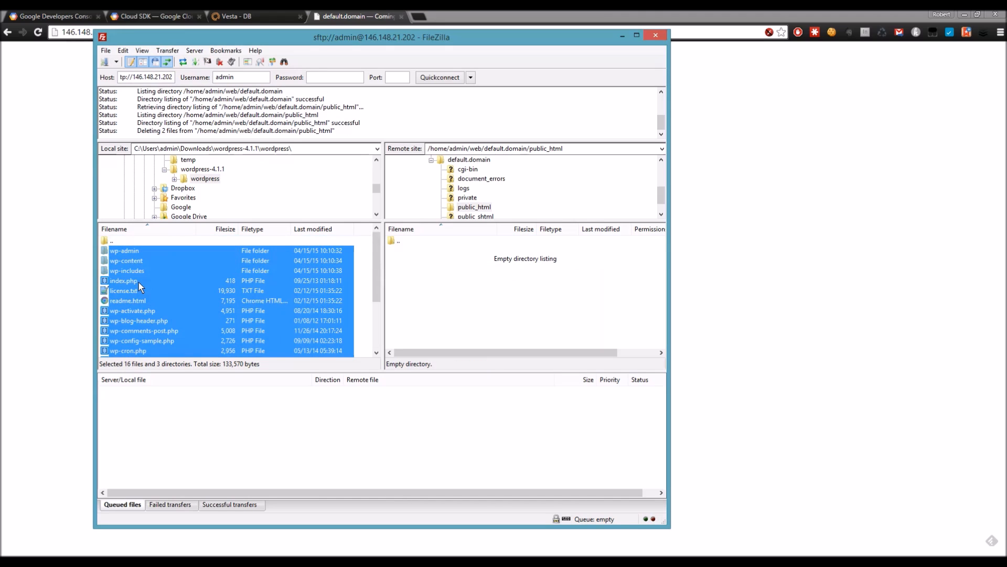
pyautogui.moveTo(152, 271); pyautogui.dragTo(414, 286)
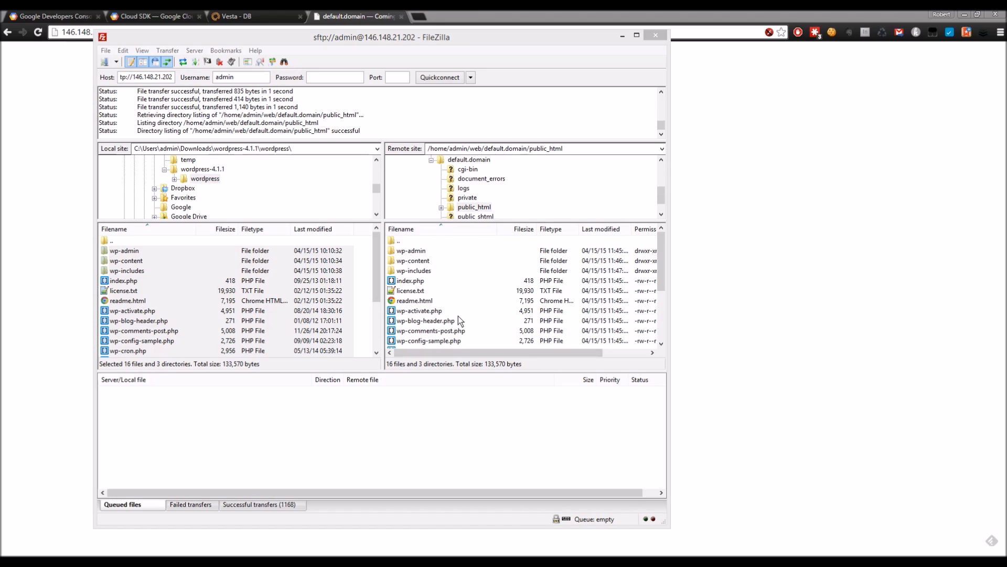
pyautogui.click(518, 35)
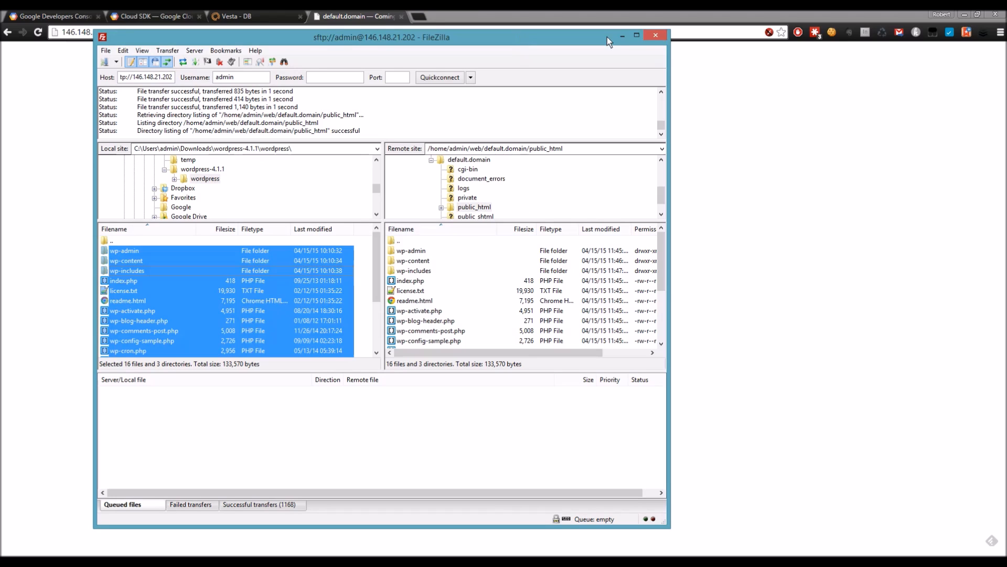
# Step: Close FileZilla, reload the site at its IP and choose English (UK) for WordPress setup
pyautogui.click(653, 37)
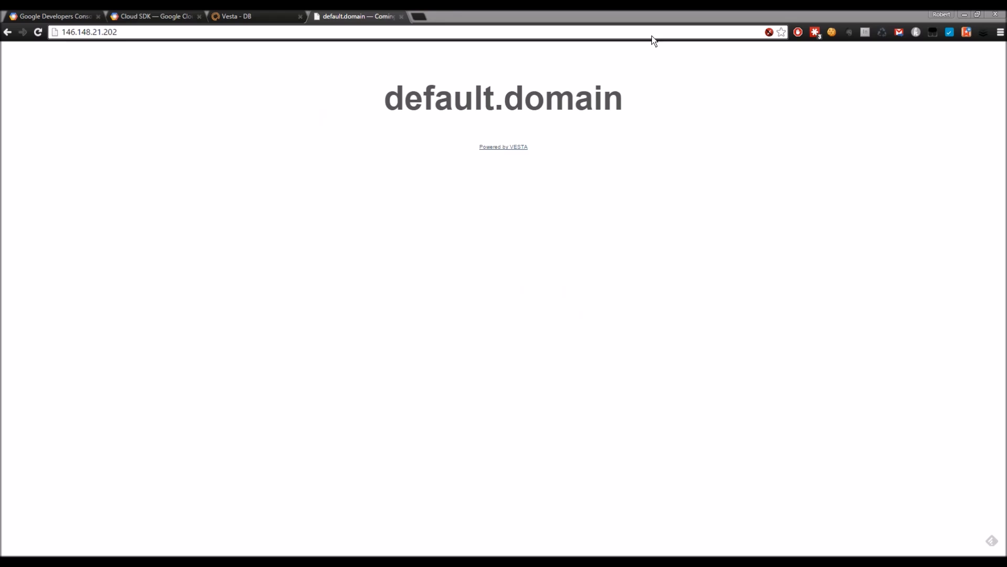
pyautogui.click(118, 31)
pyautogui.click(39, 32)
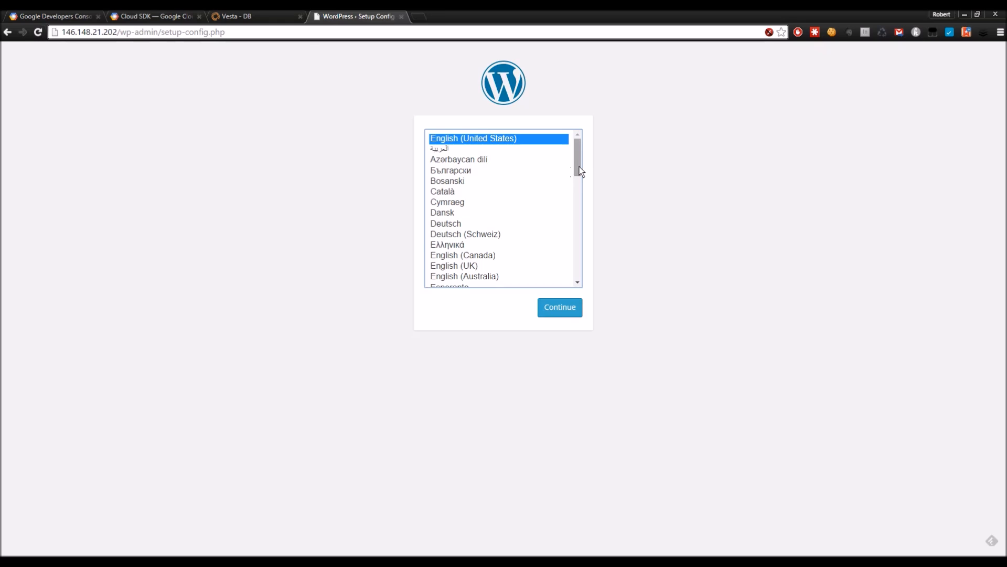
pyautogui.moveTo(579, 166); pyautogui.dragTo(579, 177)
pyautogui.click(453, 220)
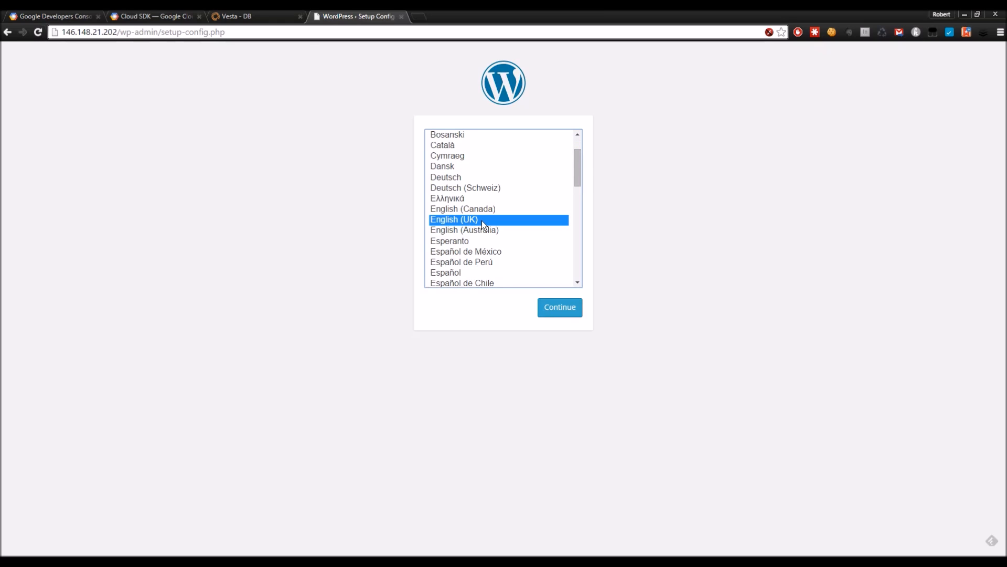
pyautogui.click(556, 313)
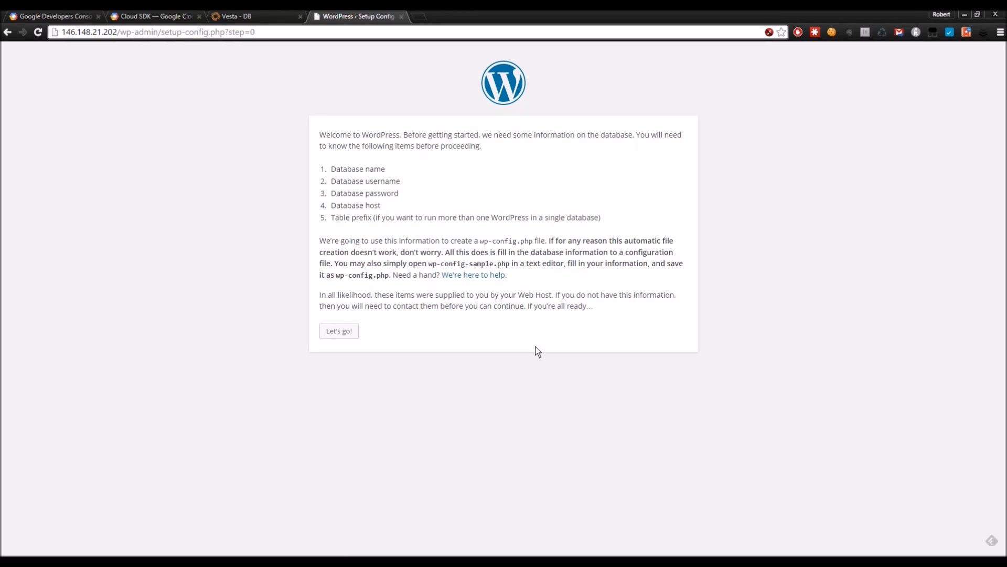
# Step: Enter database admin_testdb, user admin_dbuser and its password, and submit the connection details
pyautogui.click(354, 326)
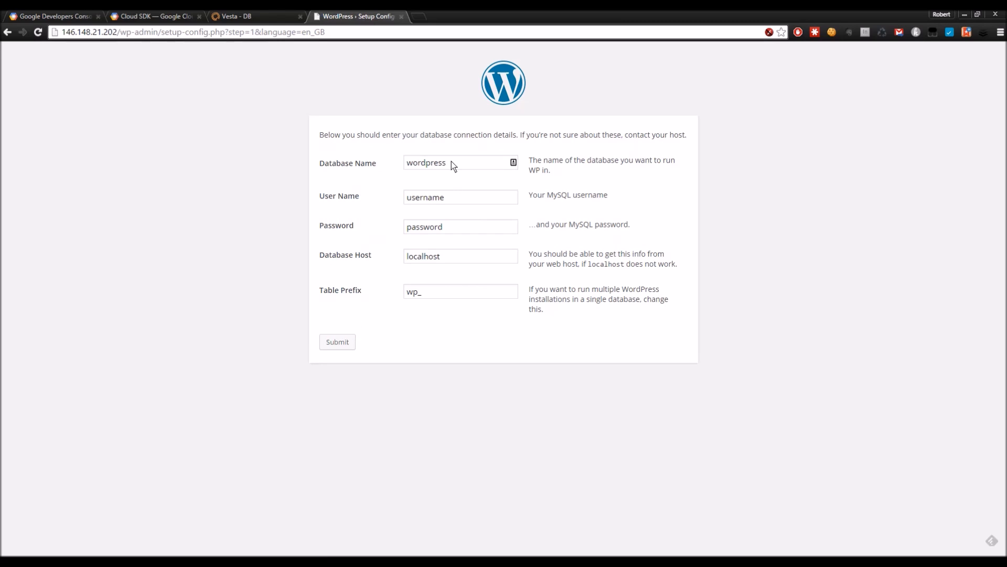
pyautogui.doubleClick(450, 163)
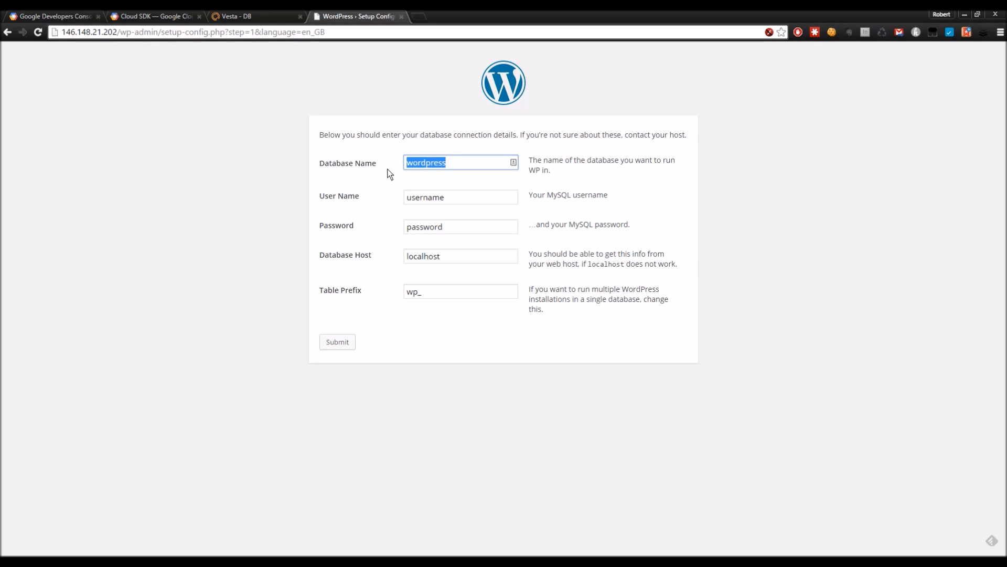
pyautogui.write('admin_')
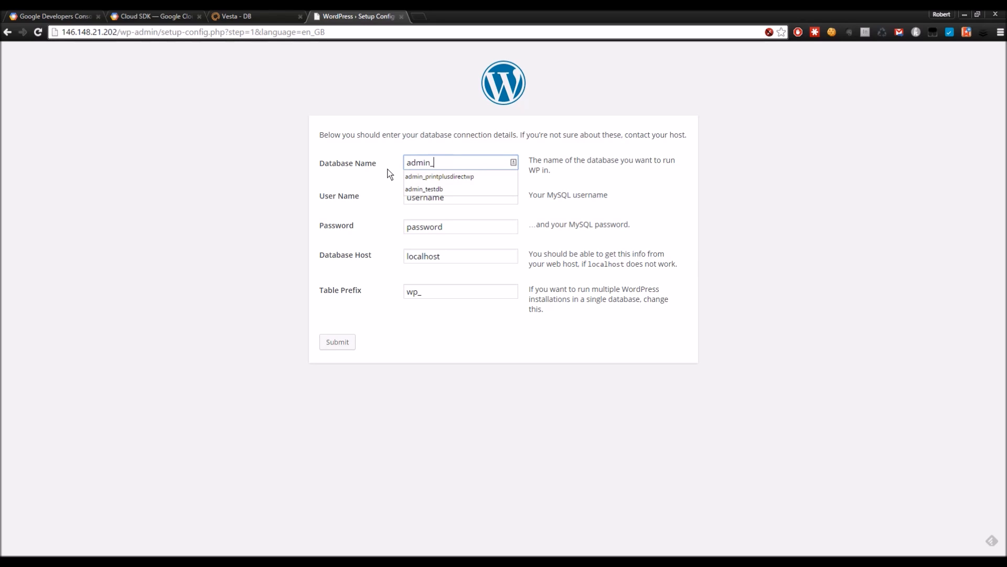
pyautogui.press('Down')
pyautogui.press('Down')
pyautogui.press('Return')
pyautogui.press('Tab')
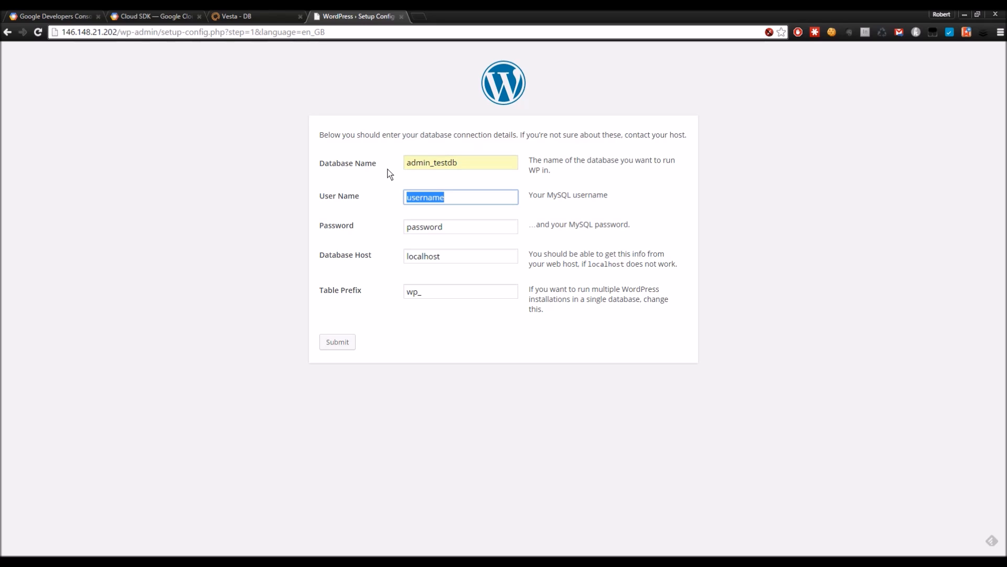
pyautogui.write('admin')
pyautogui.press('Down')
pyautogui.press('Return')
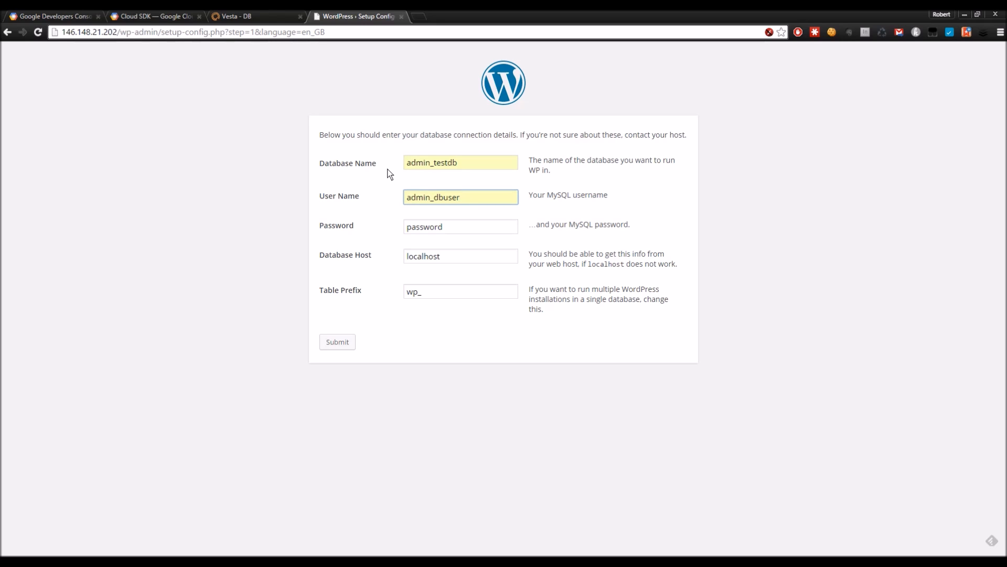
pyautogui.click(460, 228)
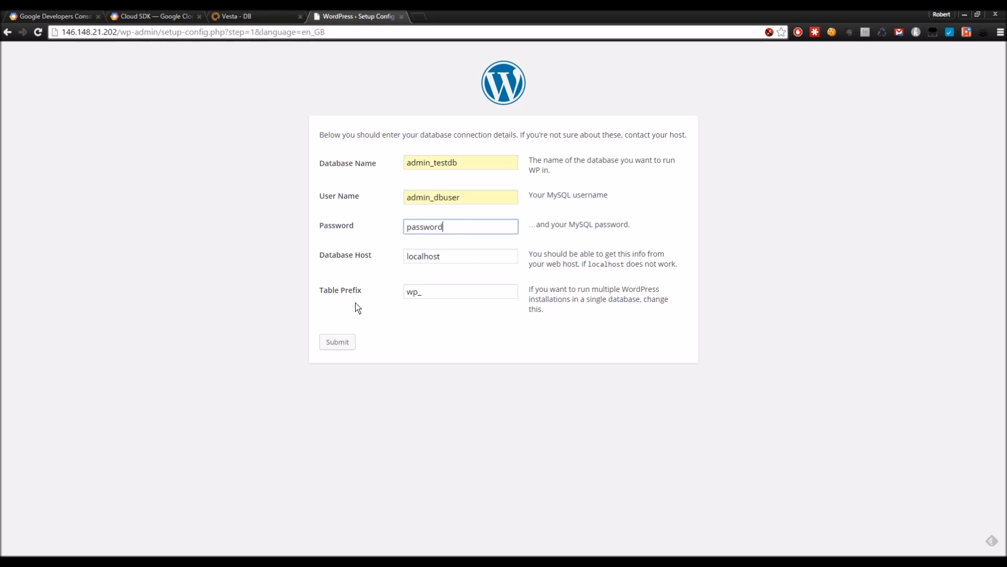
pyautogui.click(337, 341)
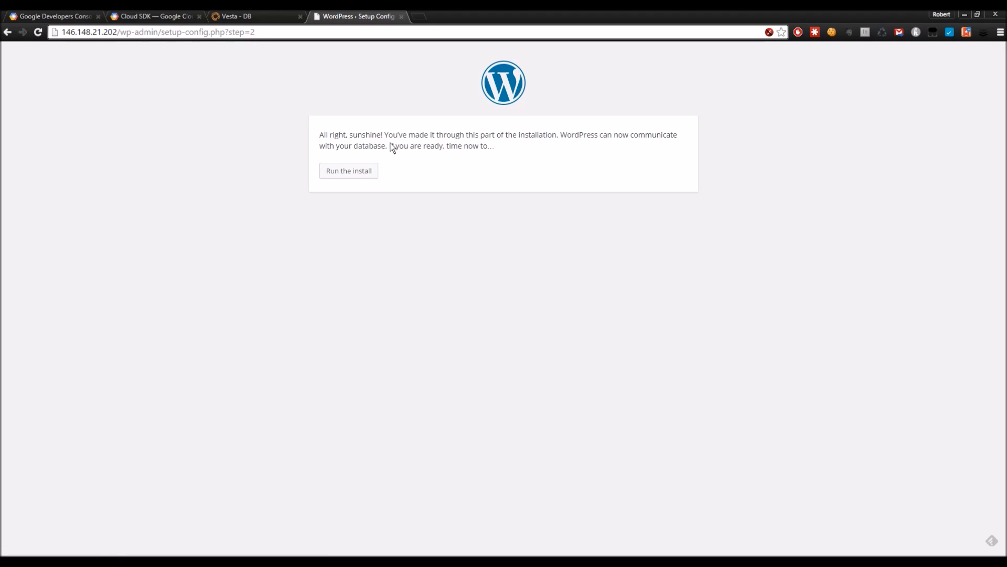
# Step: Set the site title to RG Test Site and the admin username to testuser
pyautogui.click(365, 175)
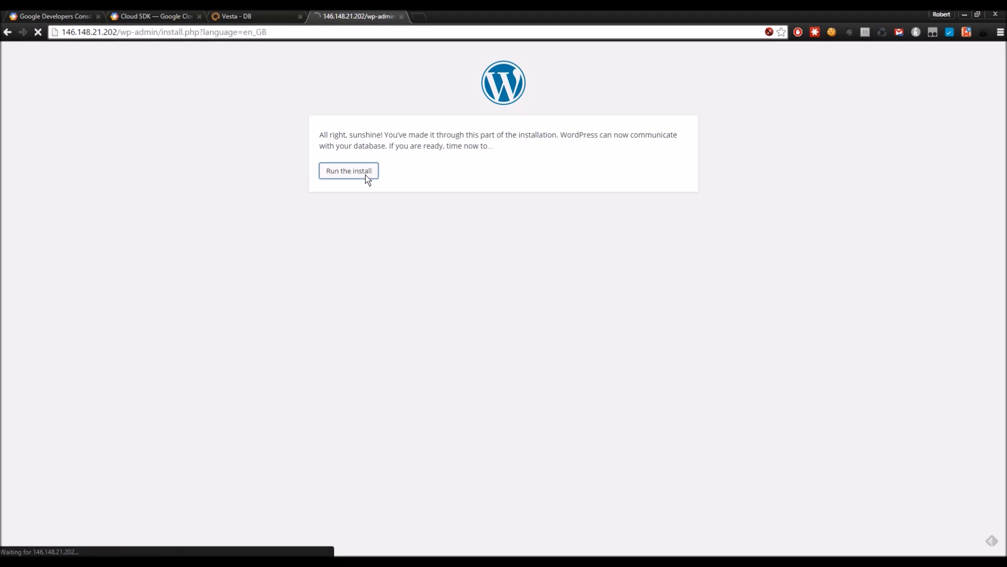
pyautogui.click(422, 284)
pyautogui.click(422, 284)
pyautogui.press('Down')
pyautogui.press('Down')
pyautogui.press('Return')
pyautogui.press('Tab')
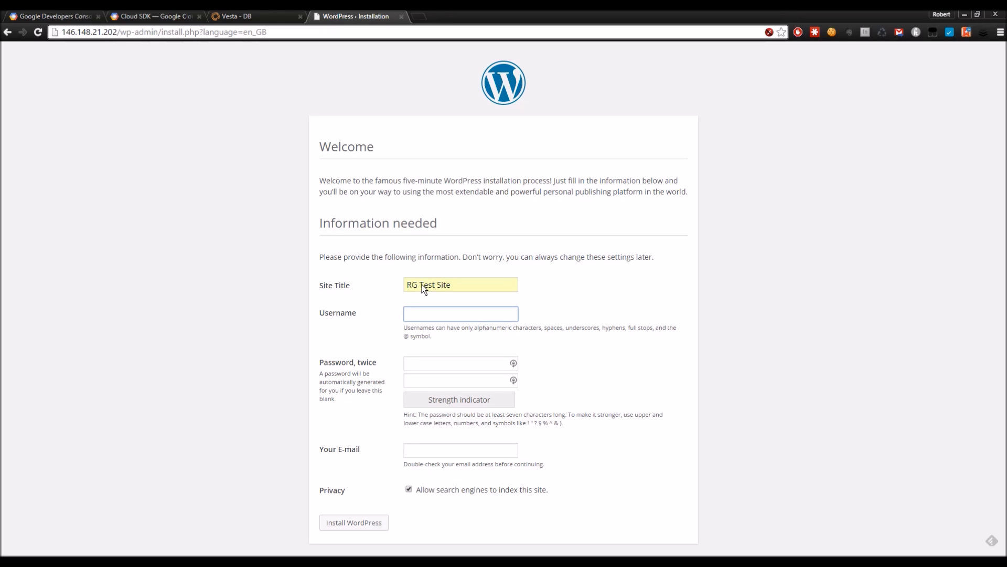
pyautogui.write('testuser')
# Step: Enter and confirm the admin password, fill in the admin e-mail, disable search-engine indexing, and install
pyautogui.click(423, 357)
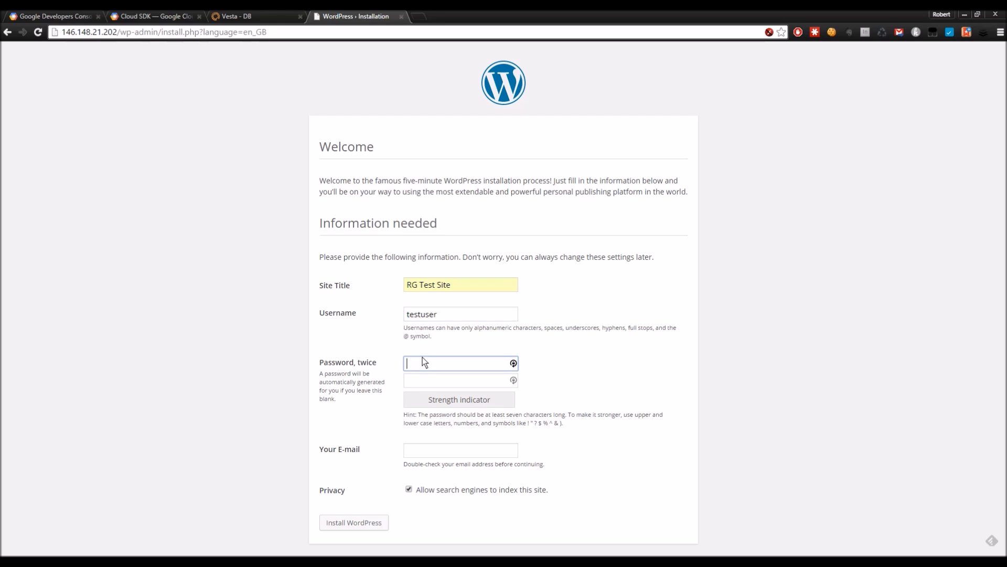
pyautogui.write('••••')
pyautogui.press('Tab')
pyautogui.write('••••••••')
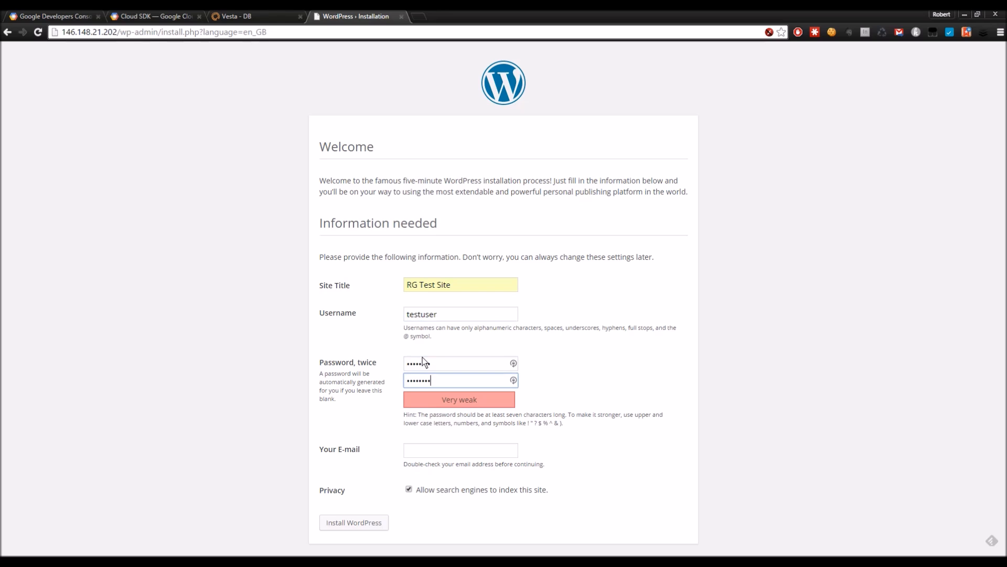
pyautogui.click(430, 450)
pyautogui.click(432, 464)
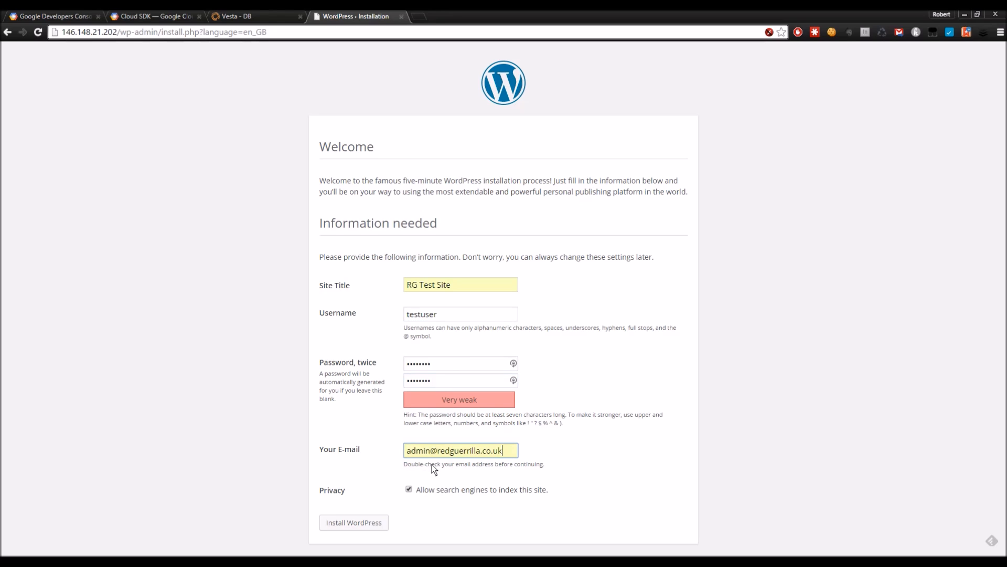
pyautogui.click(409, 489)
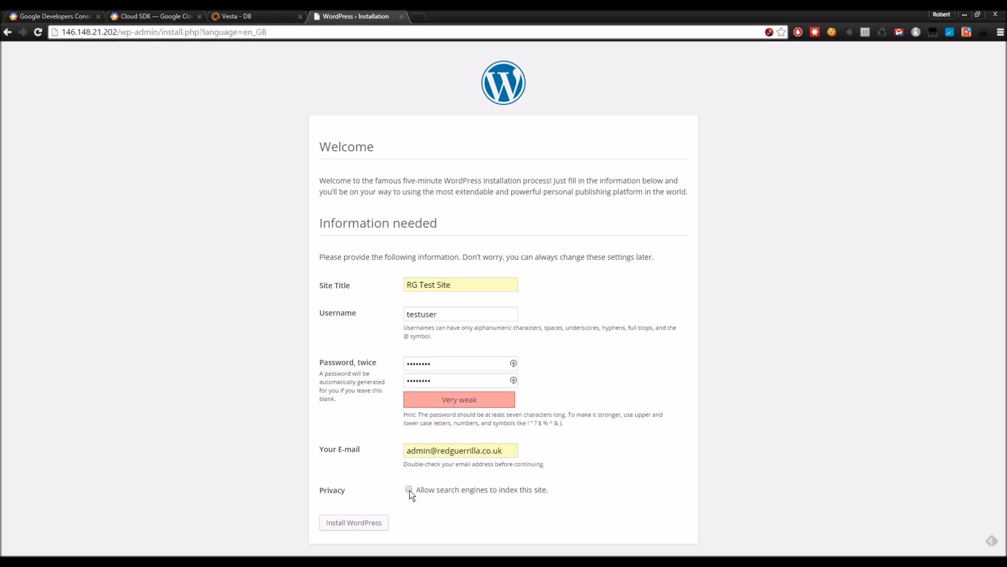
pyautogui.click(353, 523)
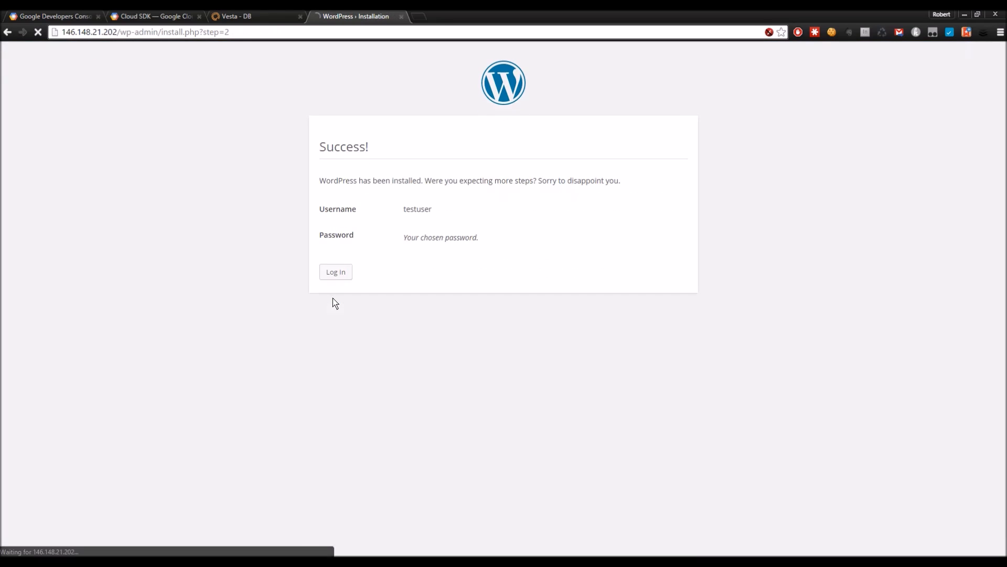
# Step: Log in to WordPress as testuser with the account password
pyautogui.click(334, 285)
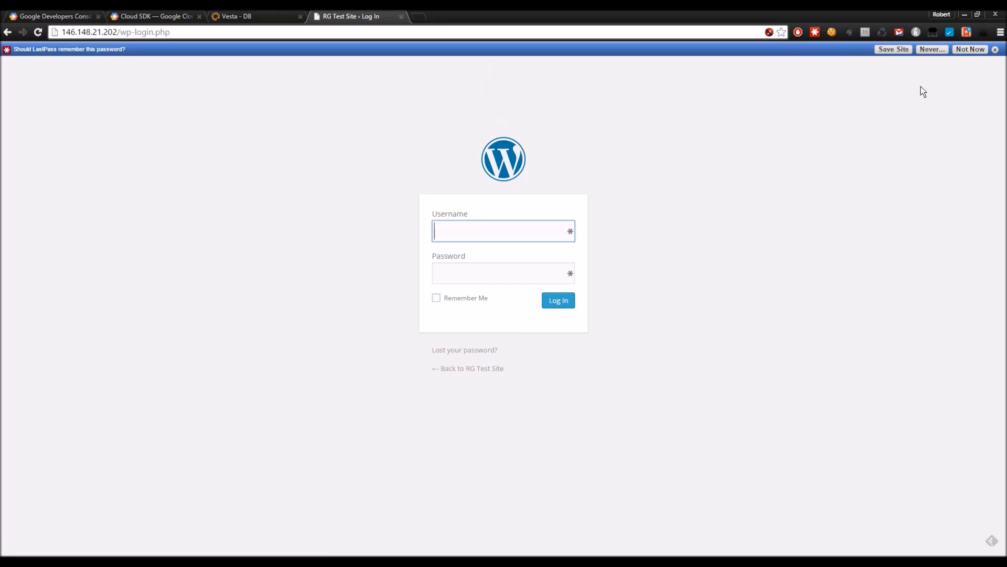
pyautogui.click(997, 50)
pyautogui.click(460, 220)
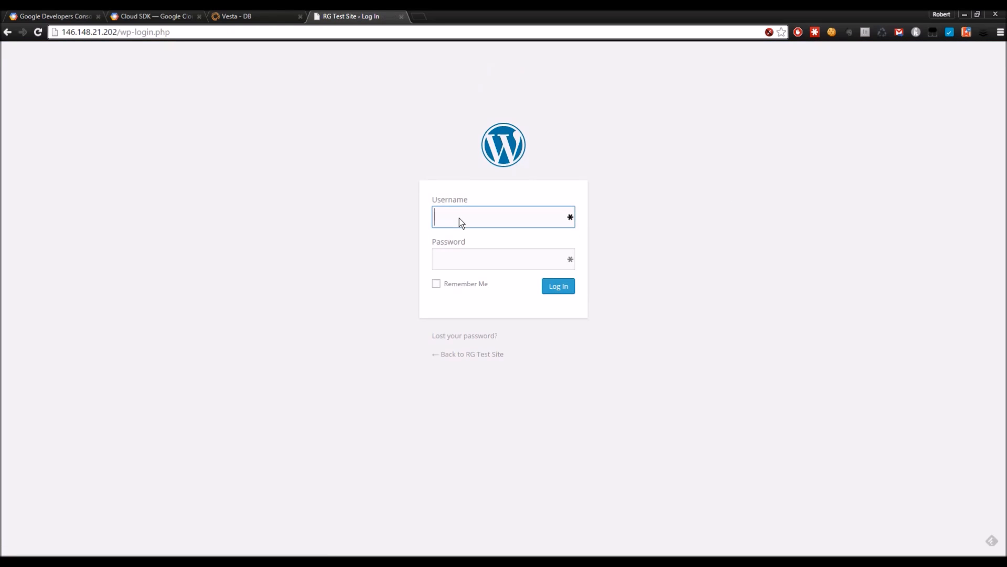
pyautogui.write('testuser')
pyautogui.press('Tab')
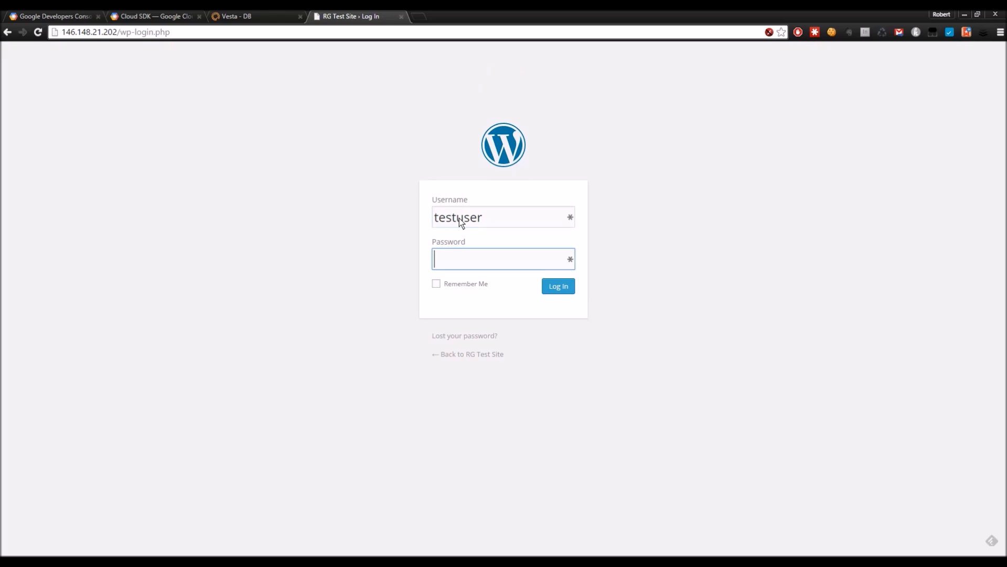
pyautogui.write('********')
pyautogui.click(557, 286)
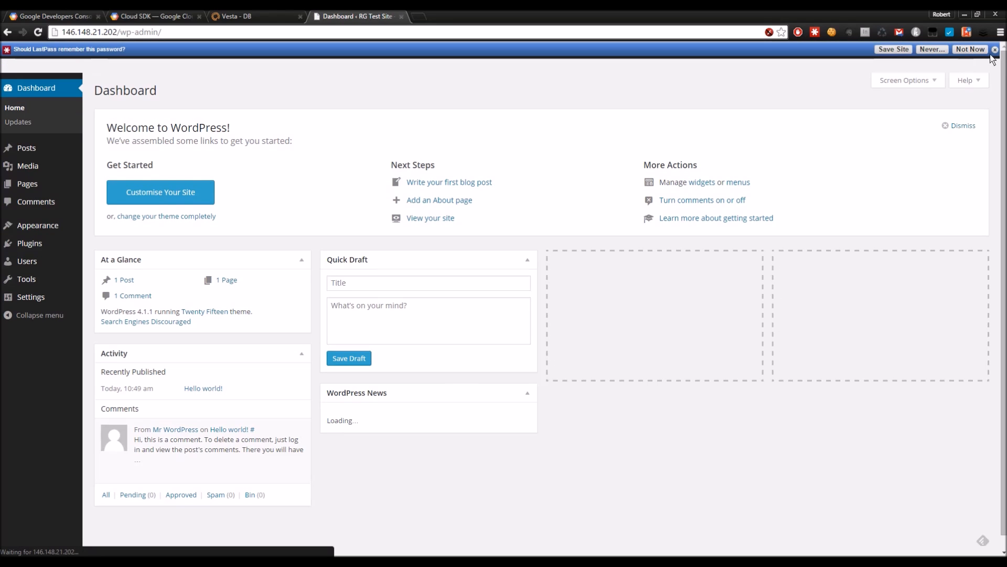
pyautogui.click(994, 49)
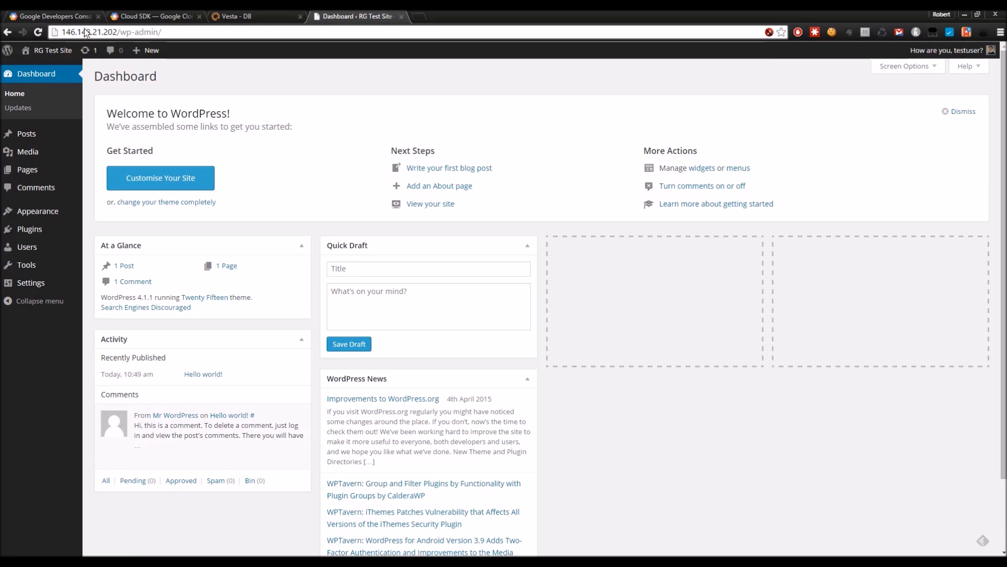
# Step: Open the live site in a new tab and view the Hello world! post
pyautogui.middleClick(43, 68)
pyautogui.click(445, 14)
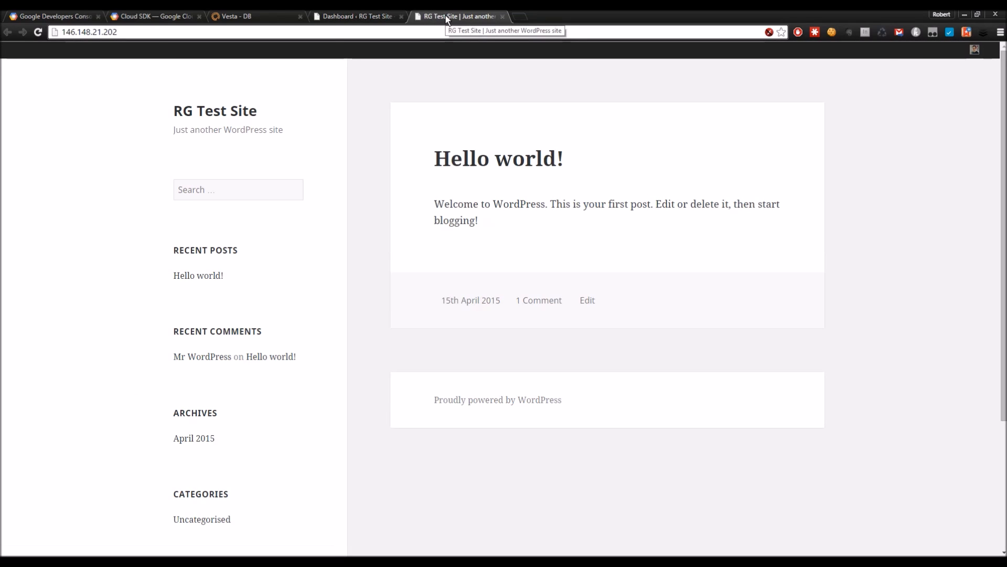
pyautogui.scroll(-3, 455, 268)
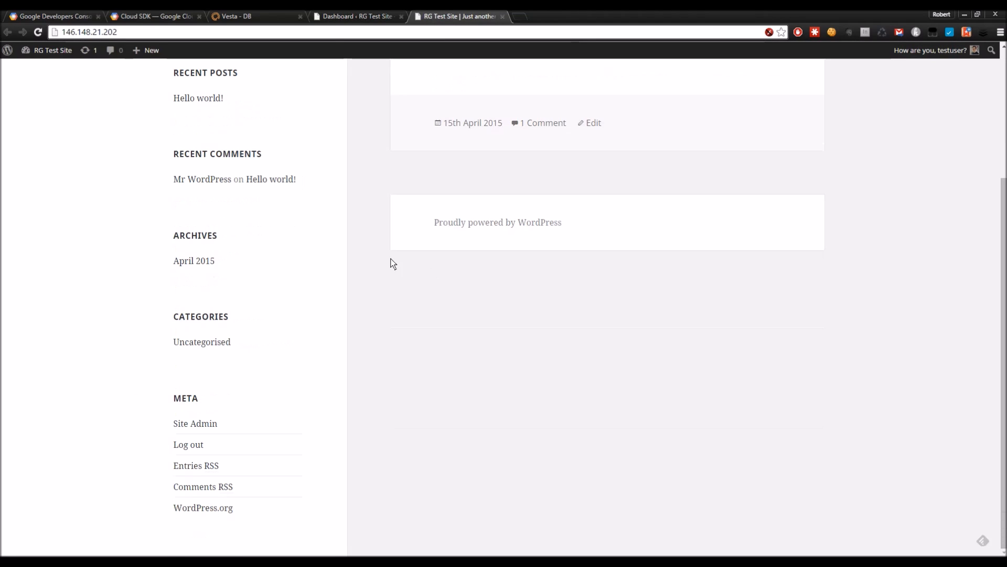
pyautogui.scroll(2, 199, 176)
pyautogui.click(204, 170)
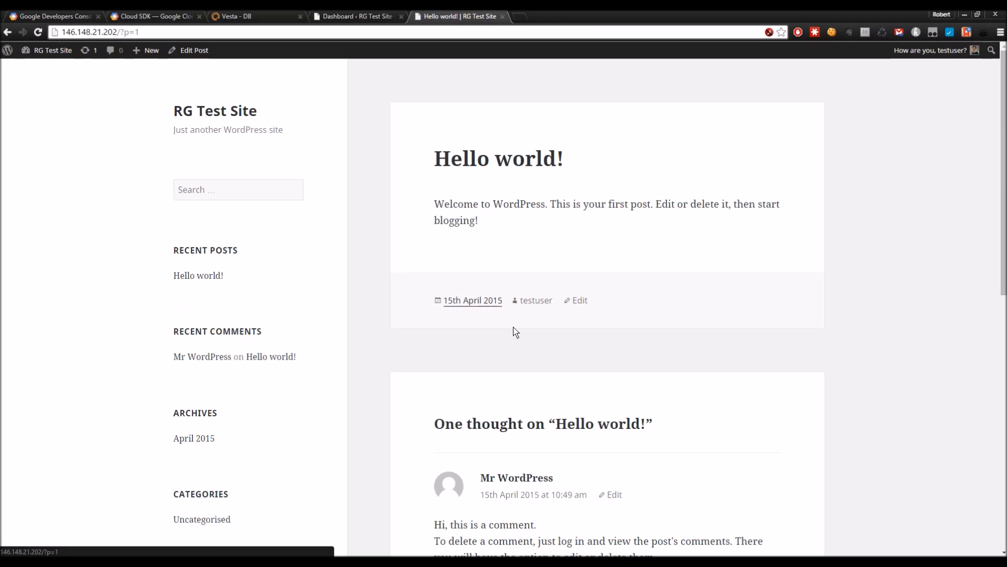
pyautogui.scroll(-4, 513, 327)
pyautogui.scroll(4, 495, 325)
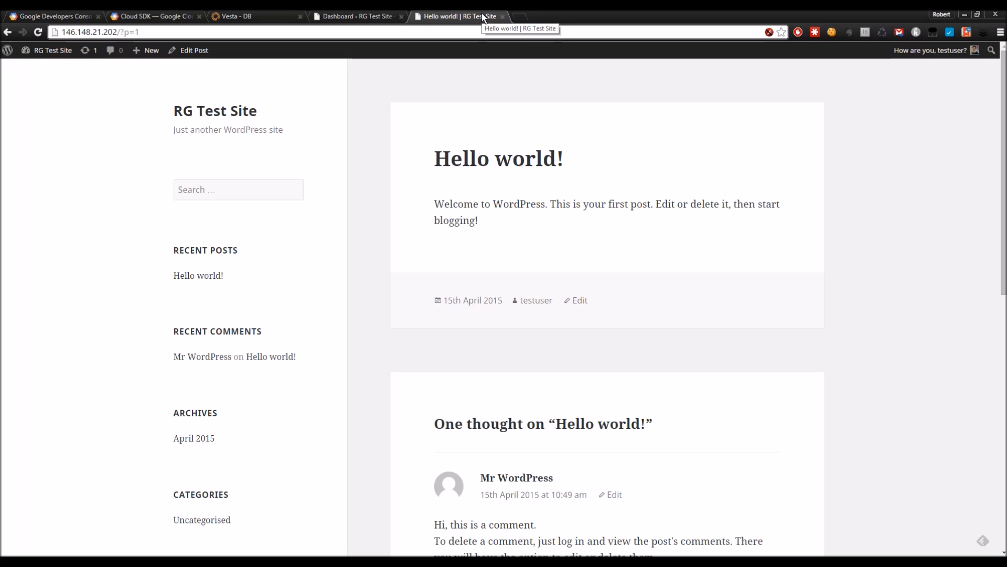
# Step: Close the WordPress, Vesta DB and Cloud SDK tabs and the activities panel
pyautogui.click(402, 17)
pyautogui.click(401, 16)
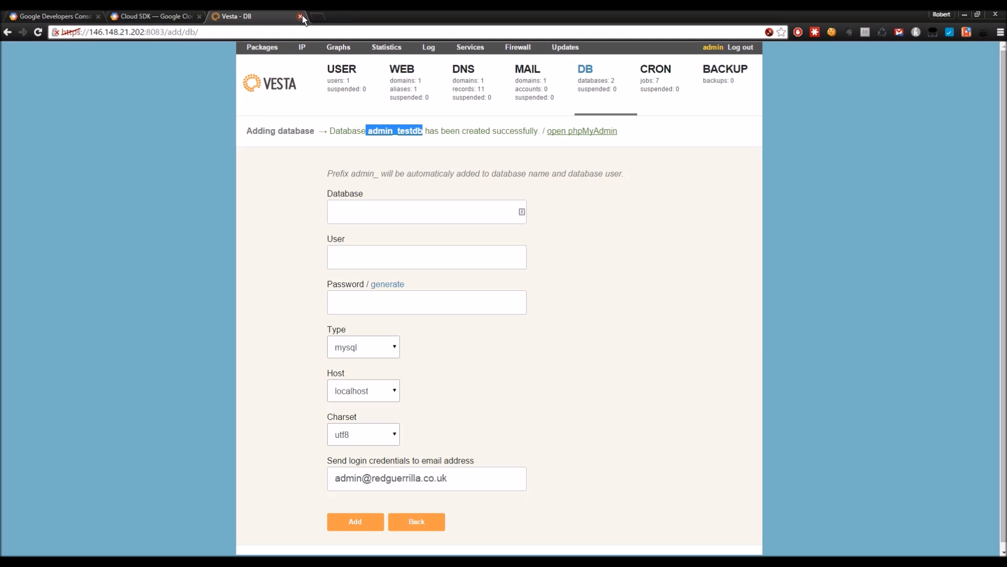
pyautogui.click(302, 16)
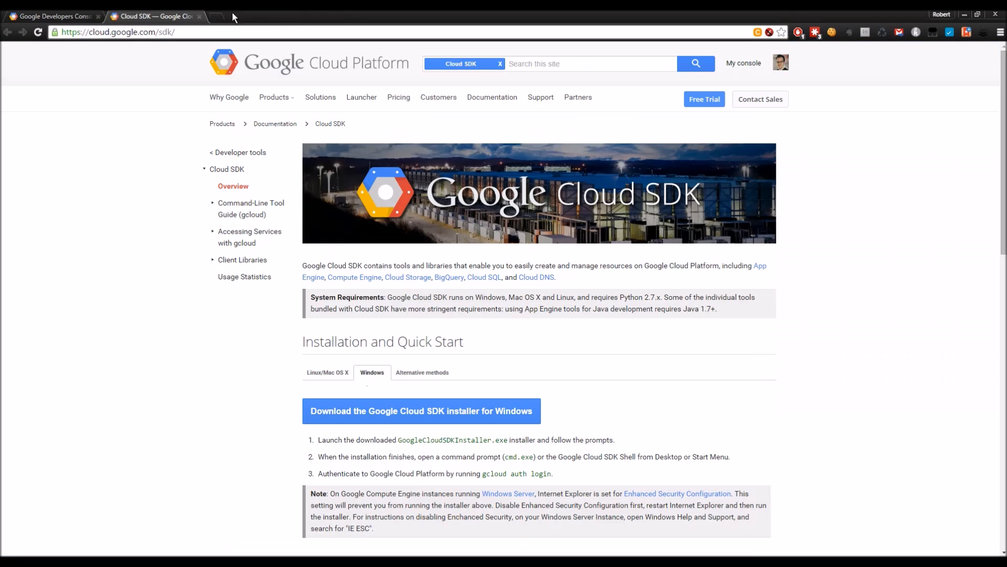
pyautogui.click(199, 16)
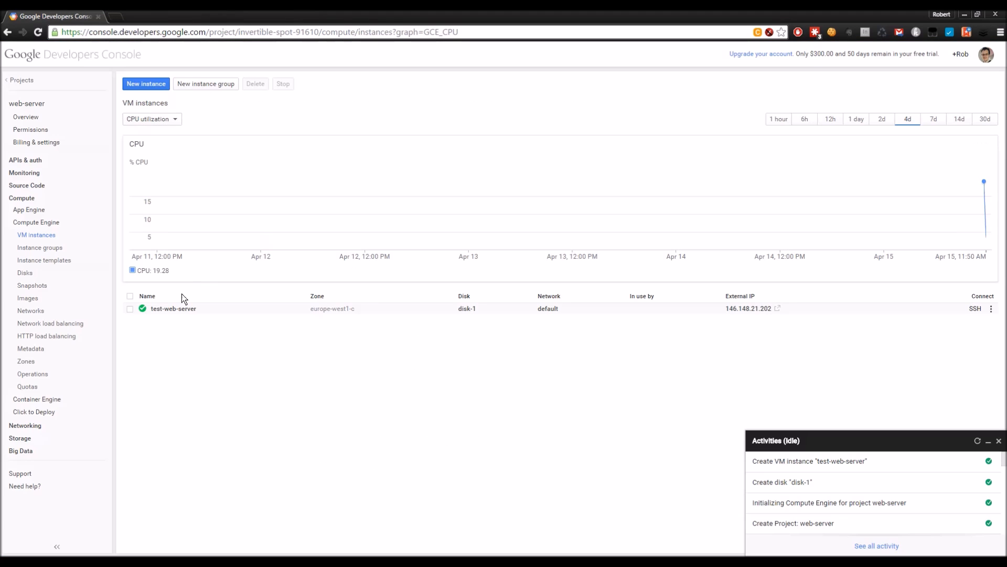
pyautogui.click(998, 441)
# Step: Delete the test-web-server VM instance
pyautogui.click(130, 309)
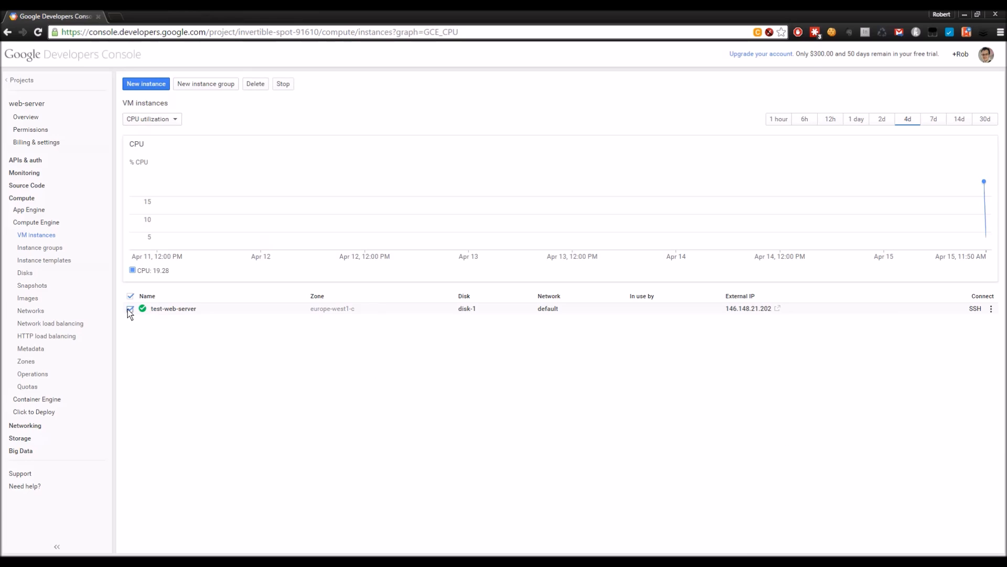
pyautogui.click(259, 85)
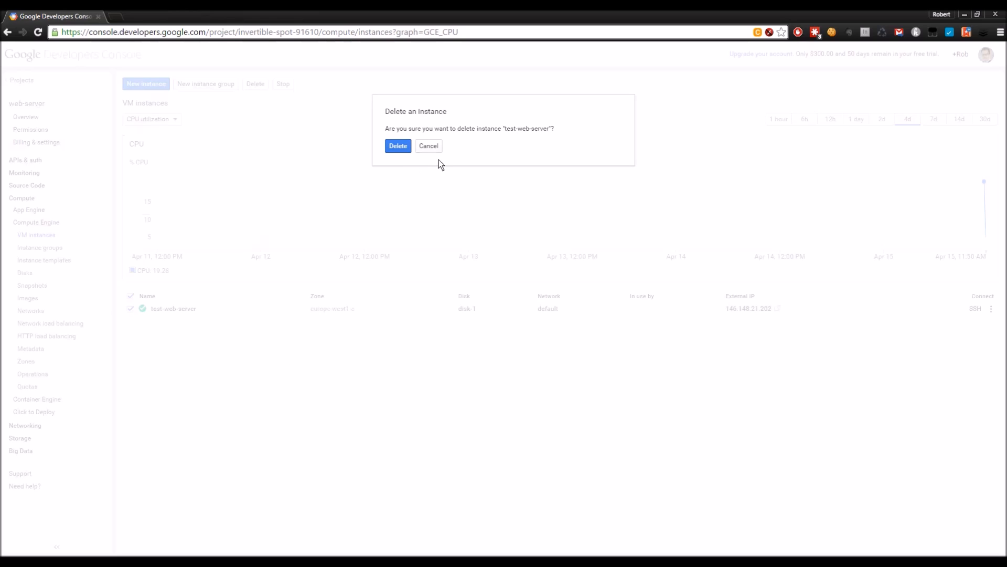
pyautogui.click(404, 147)
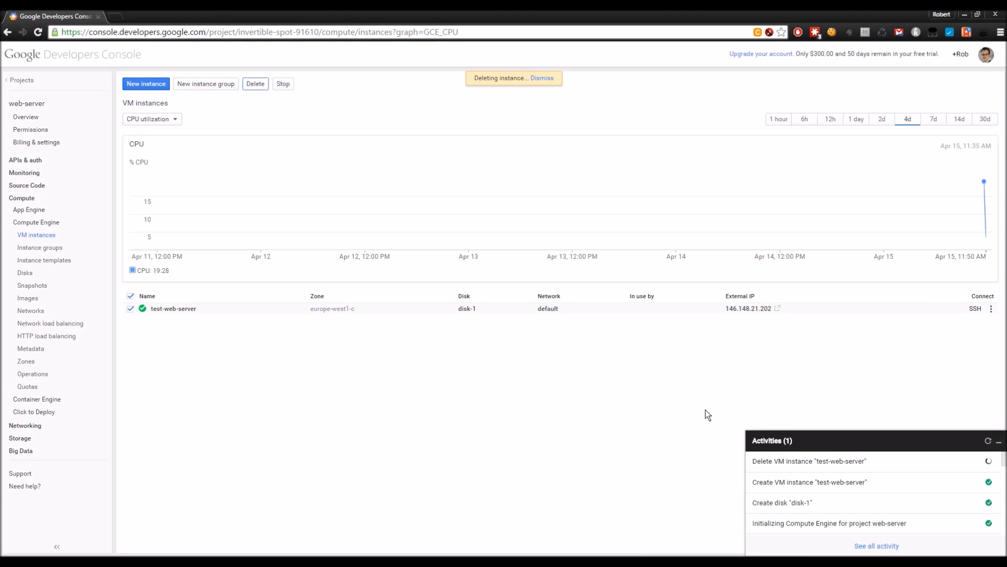
pyautogui.moveTo(754, 462); pyautogui.dragTo(892, 462)
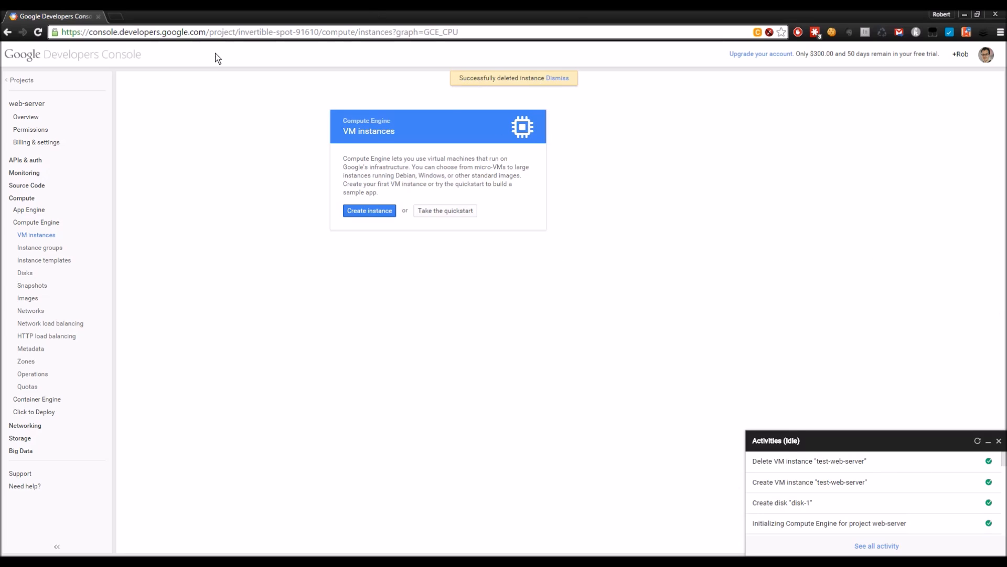
# Step: After checking Disks, delete the web-server project, confirming with its copied project ID
pyautogui.click(23, 277)
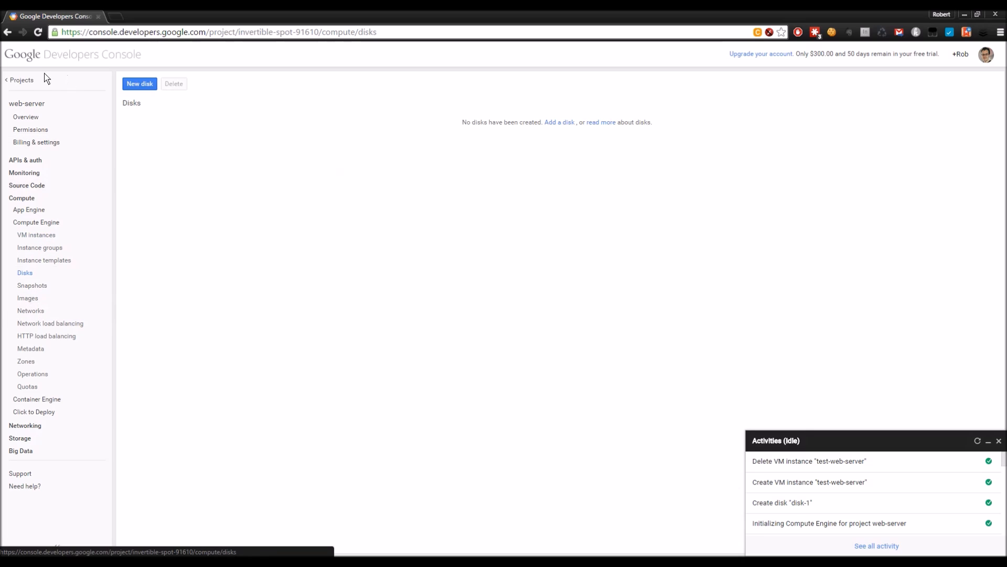
pyautogui.click(25, 80)
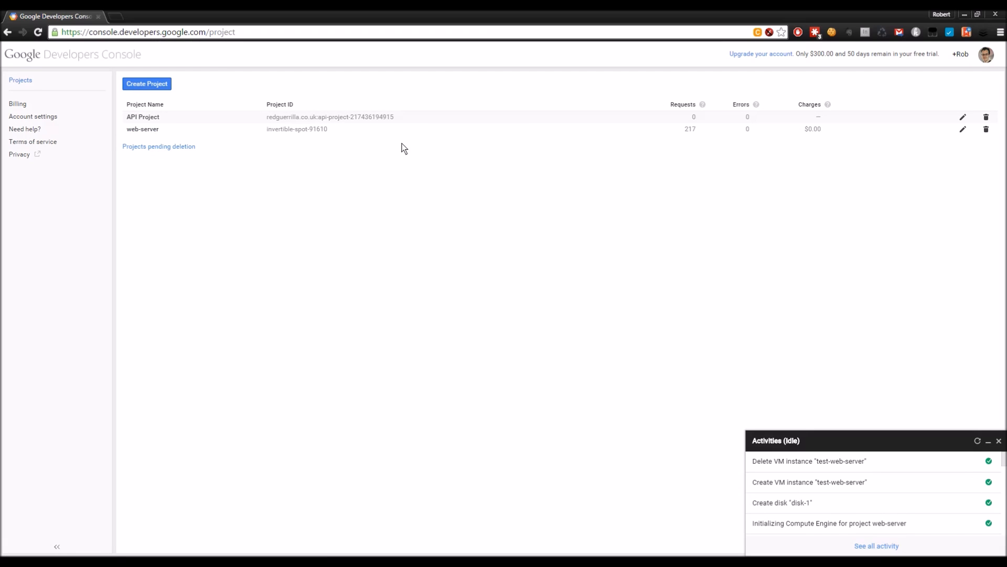
pyautogui.click(986, 132)
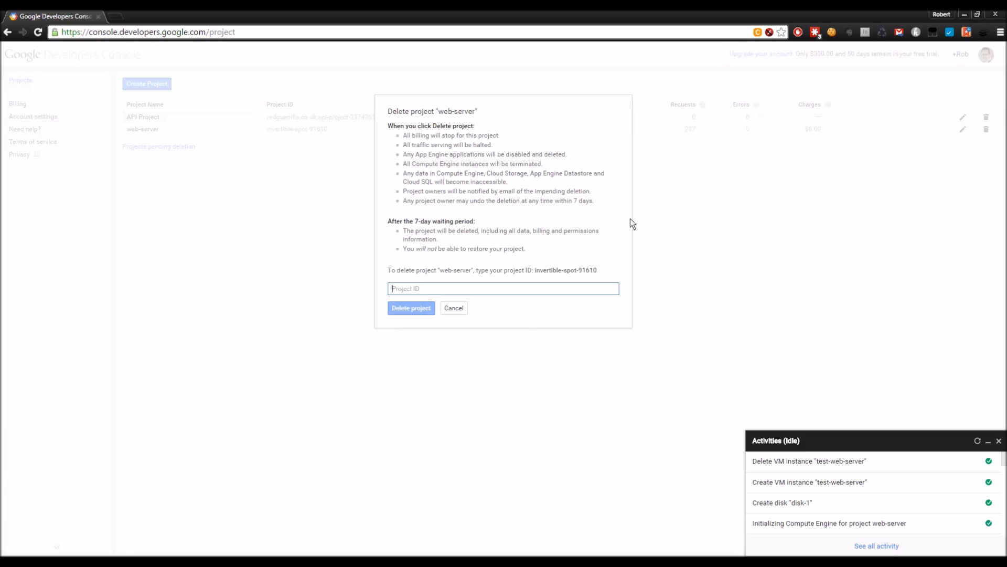
pyautogui.moveTo(534, 272); pyautogui.dragTo(553, 277)
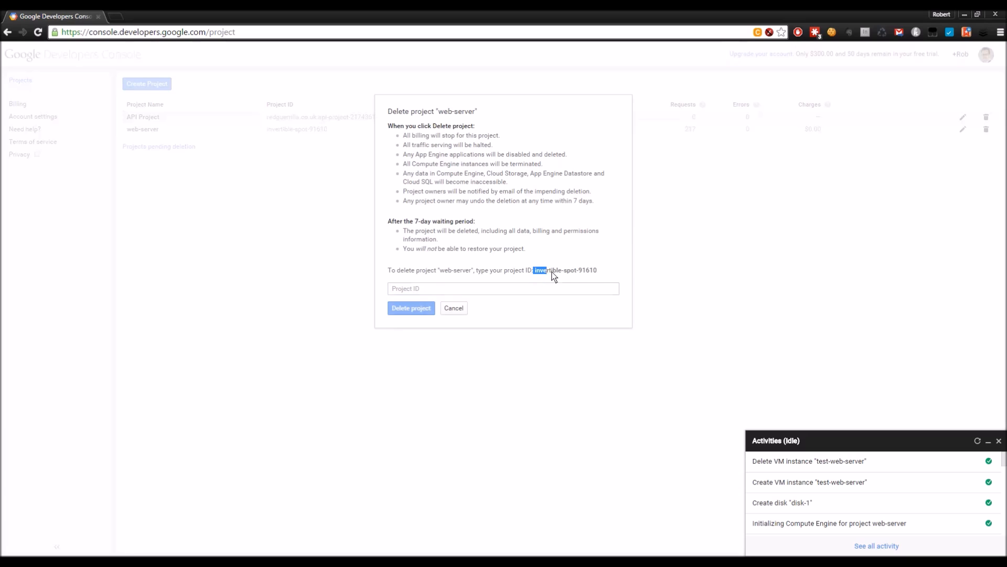
pyautogui.moveTo(593, 272); pyautogui.dragTo(536, 273)
pyautogui.hotkey('ctrl', 'c')
pyautogui.click(432, 288)
pyautogui.hotkey('ctrl', 'v')
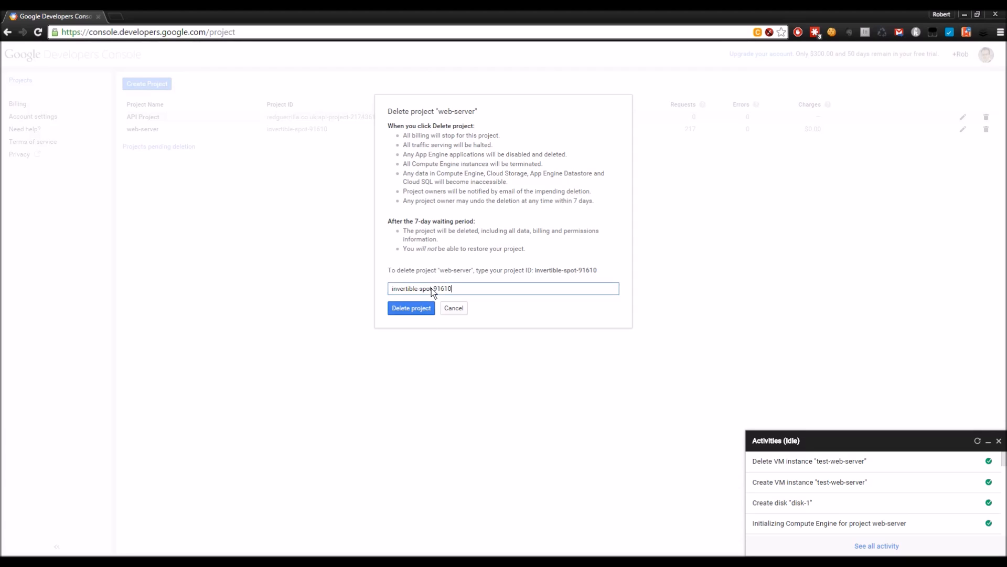
pyautogui.click(427, 308)
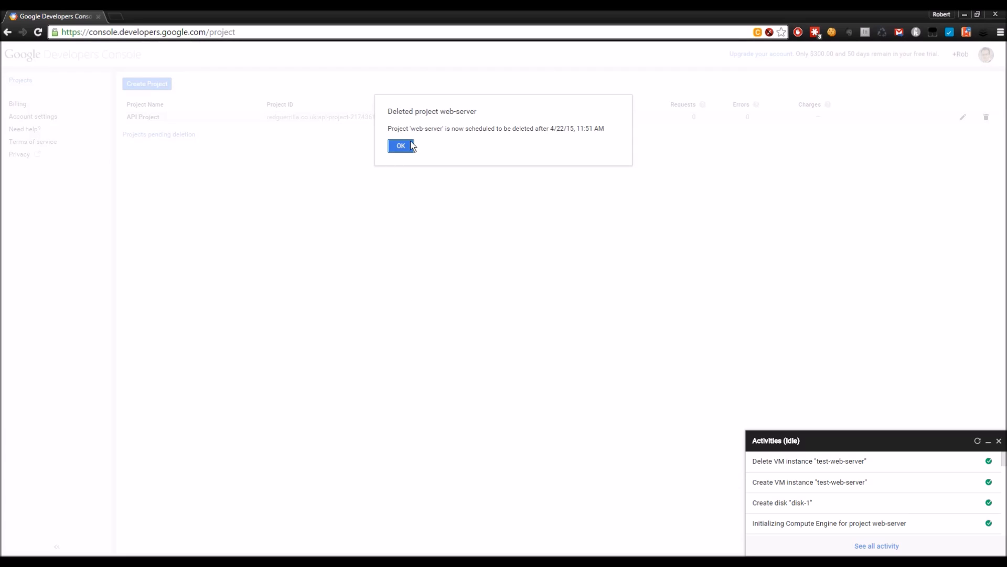
pyautogui.click(408, 145)
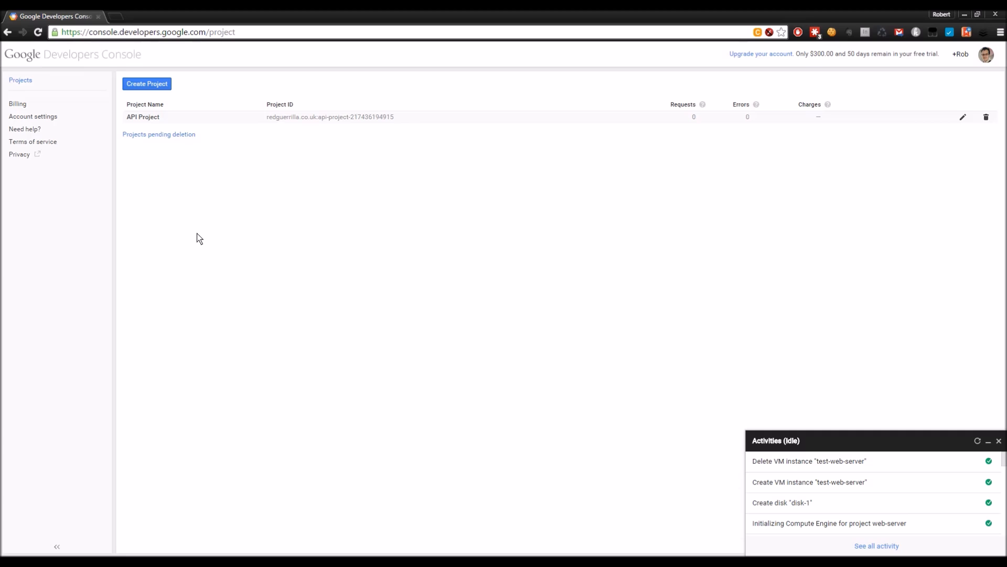